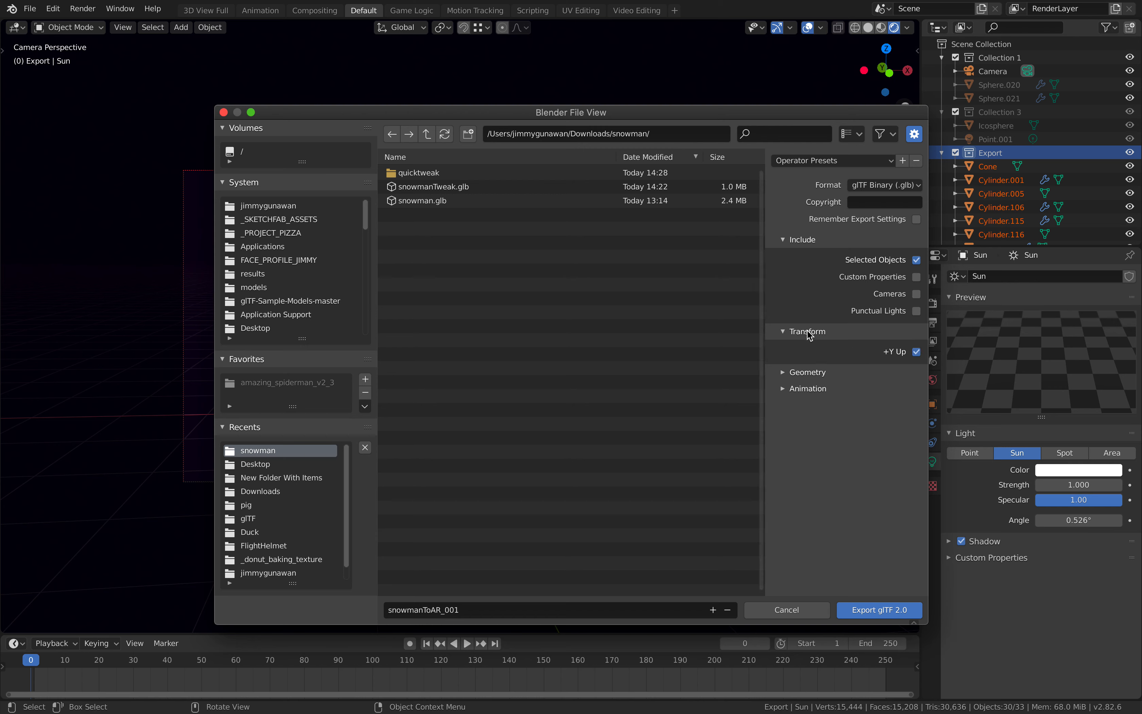
Export the selected objects as glTF Binary snowmanToAR_001 with the copyright holder filled in, and bring the snowman folder forward in Finder
left_click(813, 371)
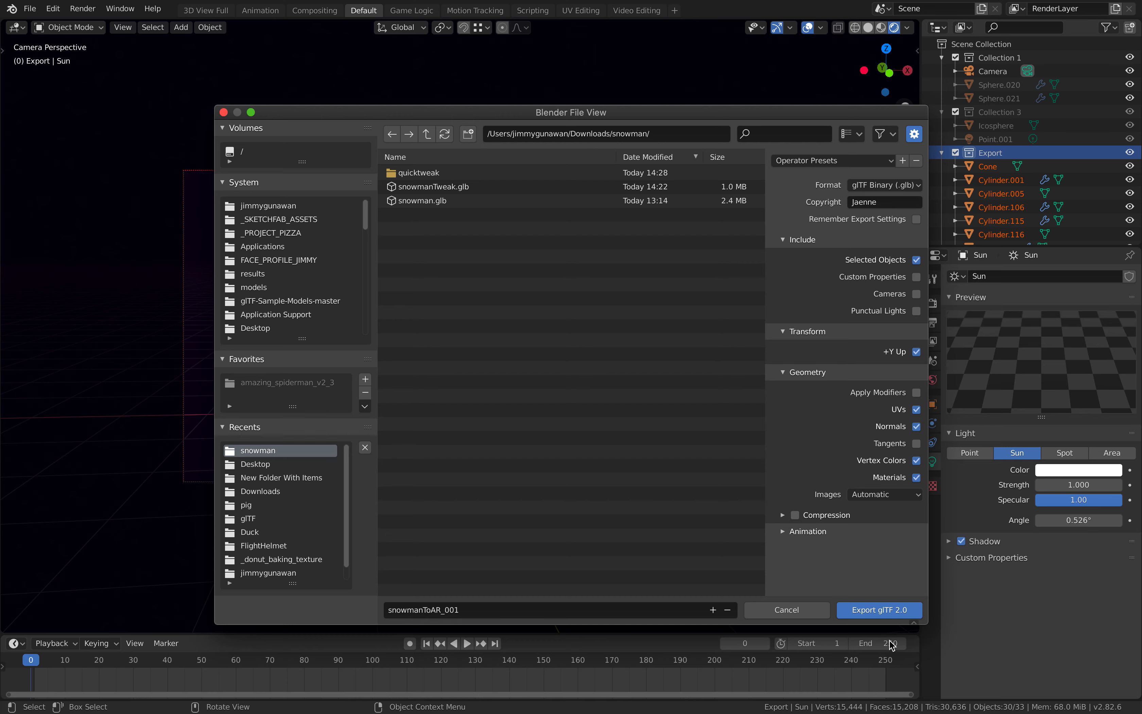
left_click(879, 609)
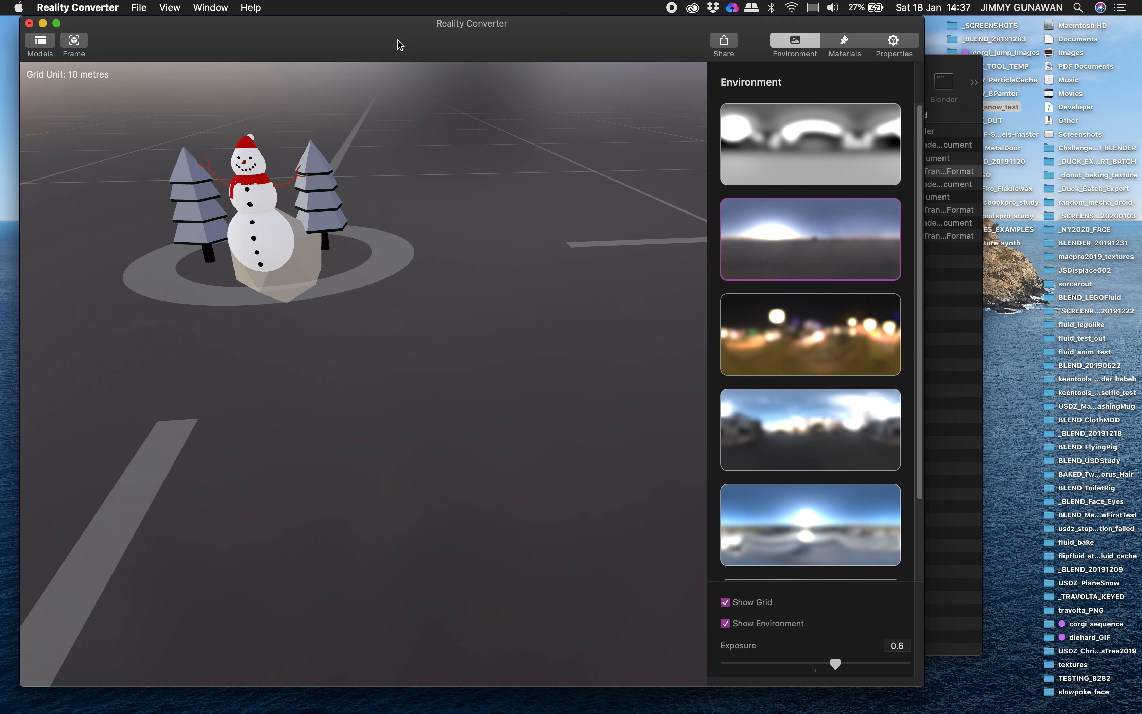
left_click_drag(400, 45, 678, 257)
left_click(587, 175)
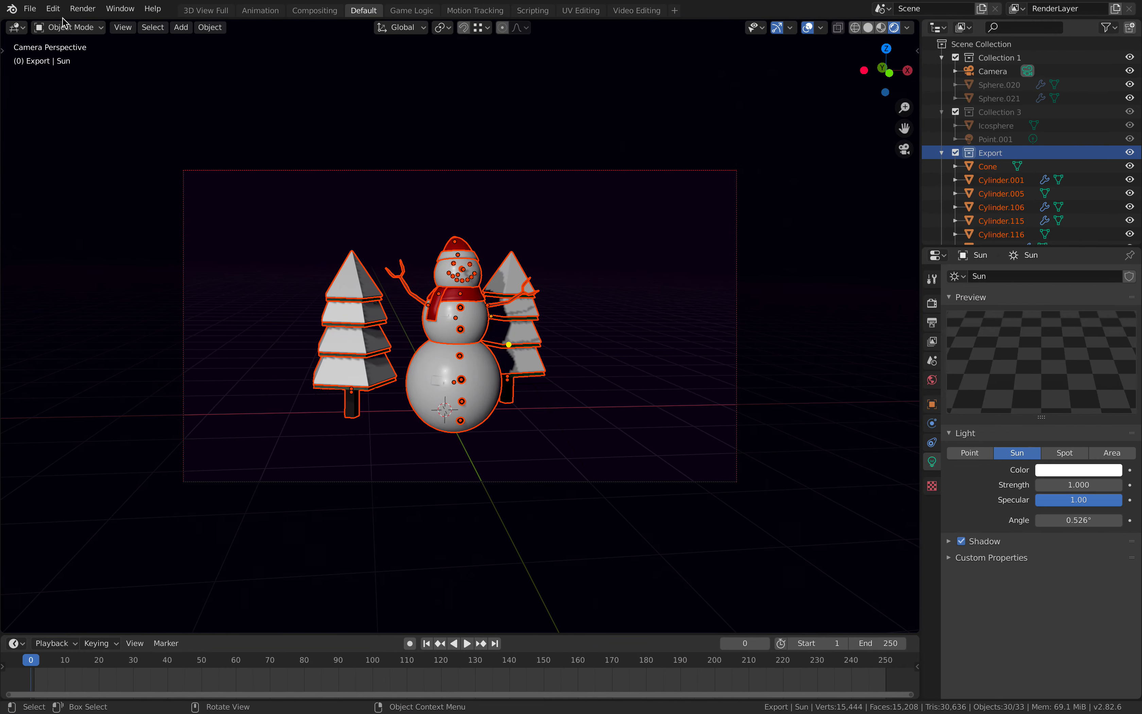
left_click(38, 14)
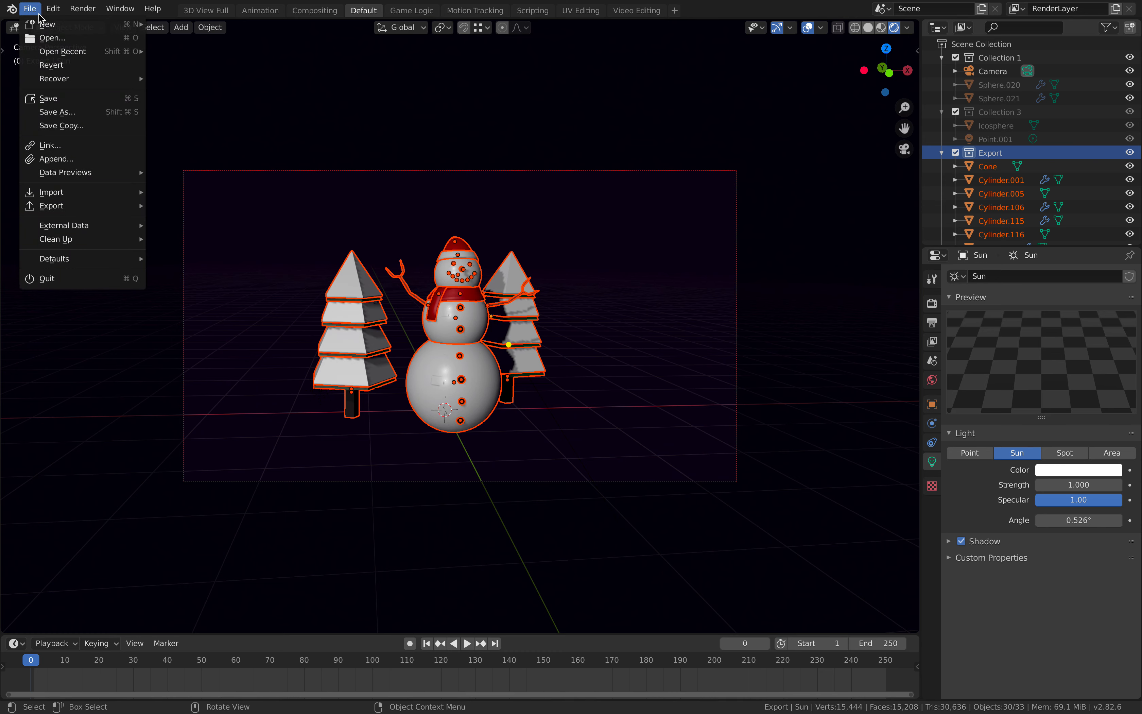
mouse_move(112, 206)
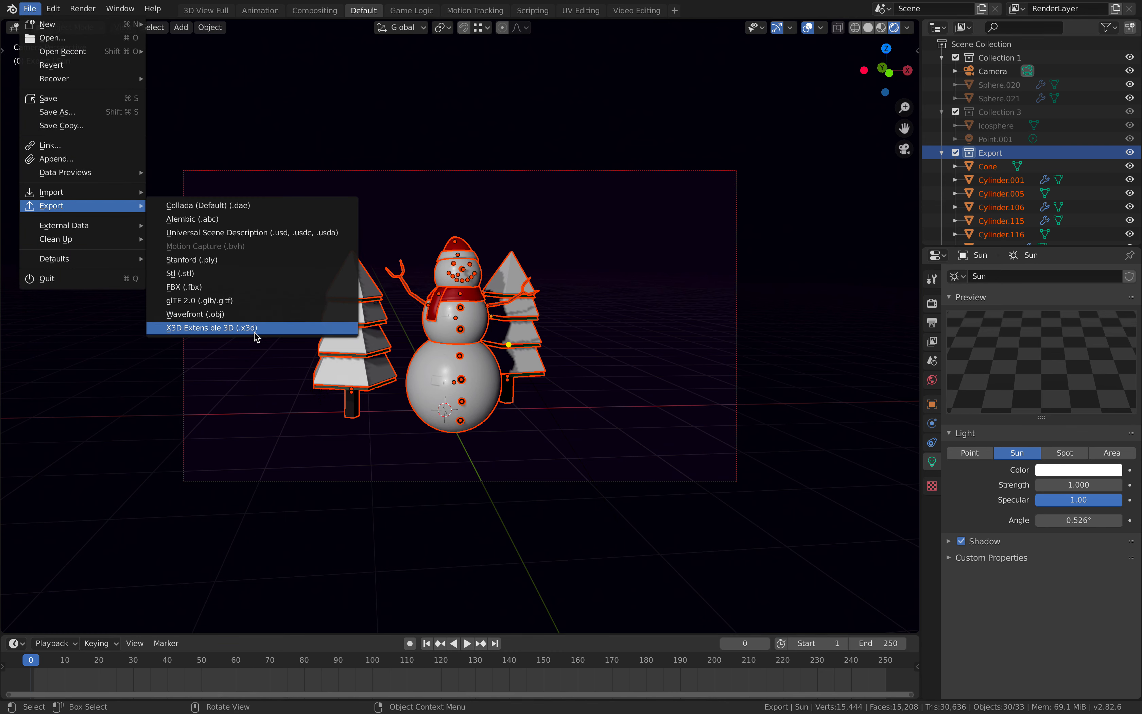
left_click(246, 301)
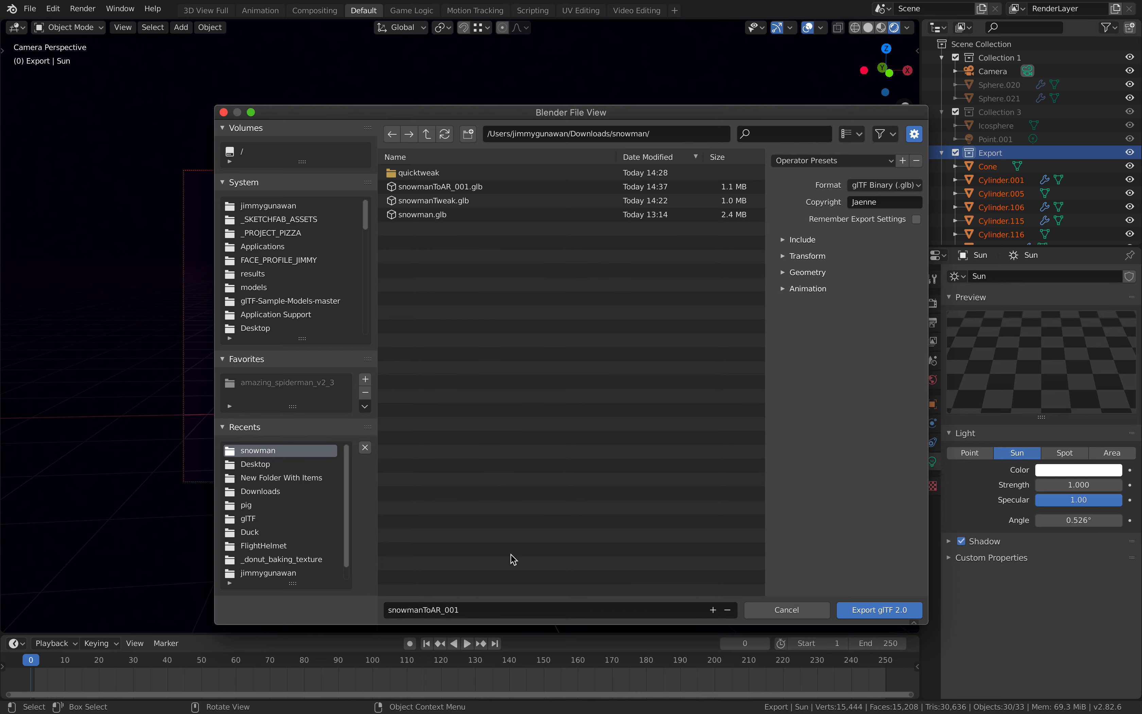
left_click(808, 613)
In Finder, sort the snowman folder by modification date, newest first, and reload its listing
key("ctrl+Left")
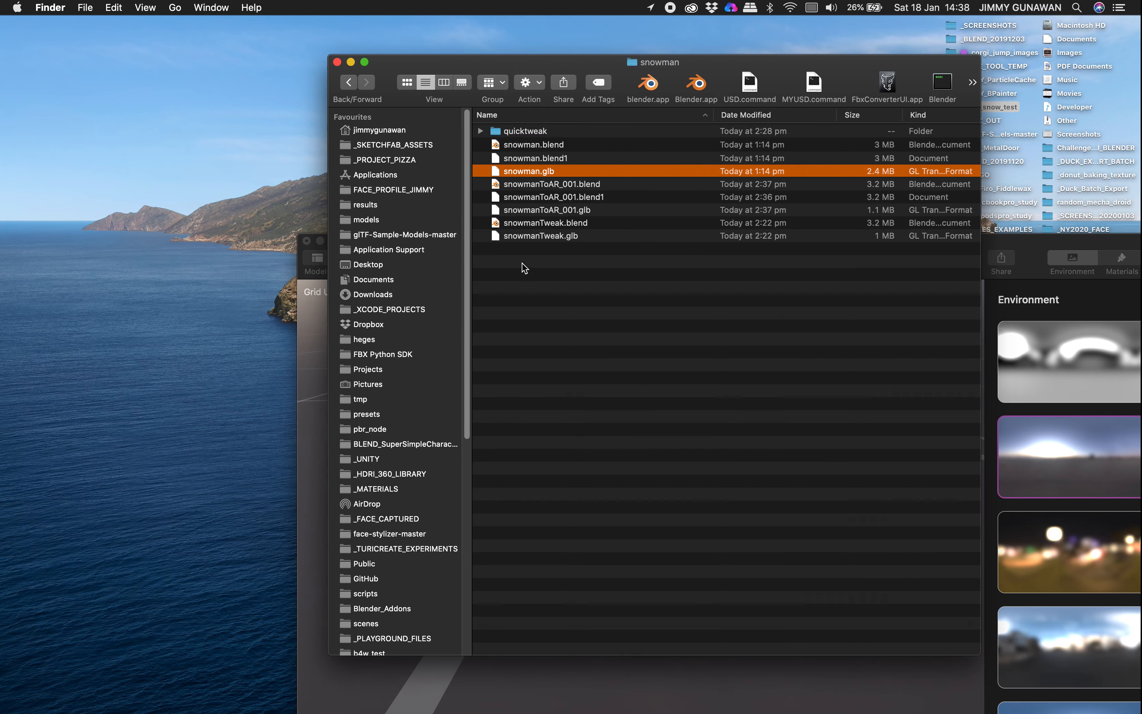
left_click(759, 119)
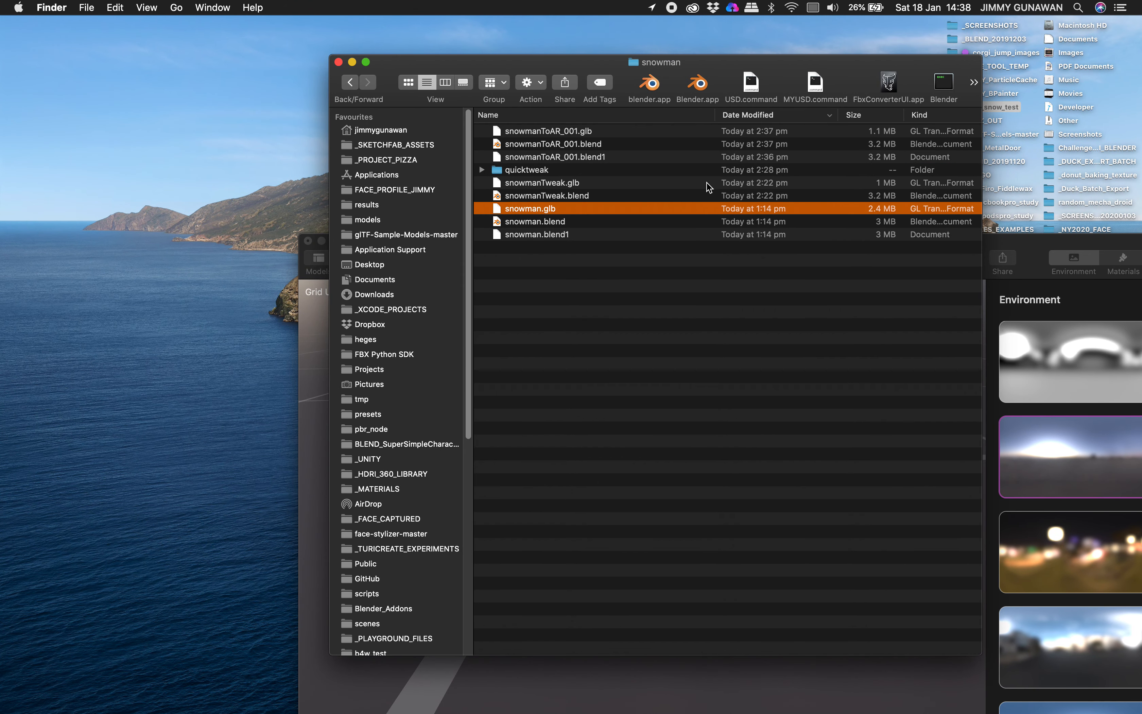
left_click(350, 83)
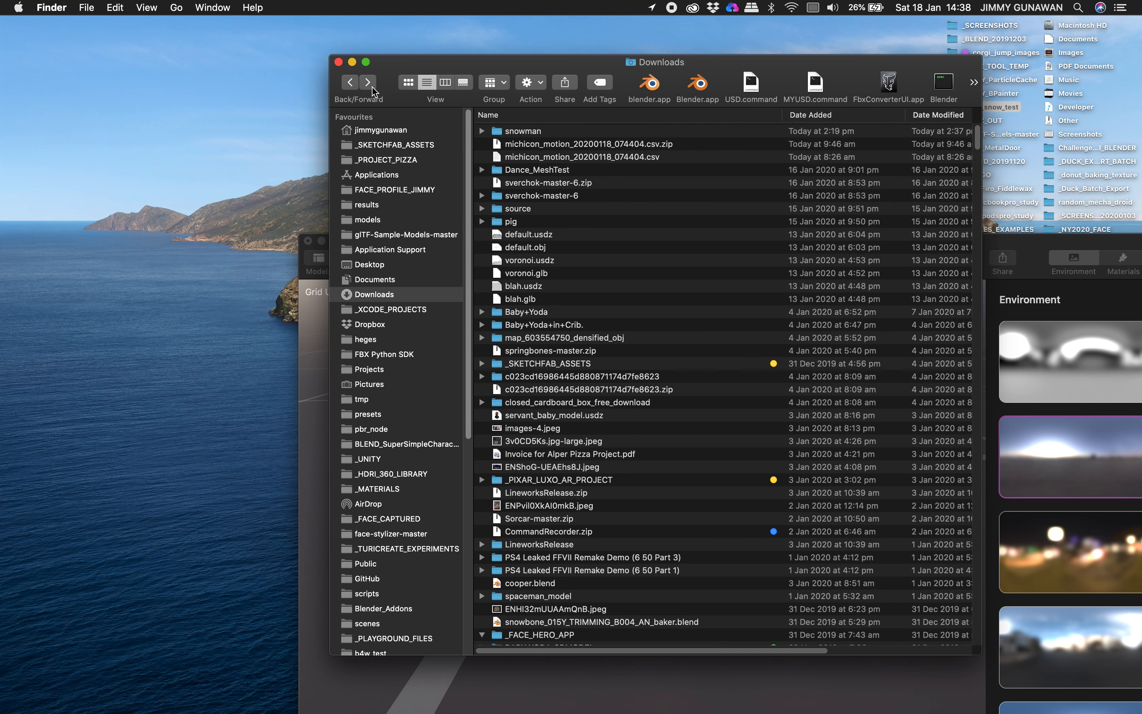
left_click(370, 87)
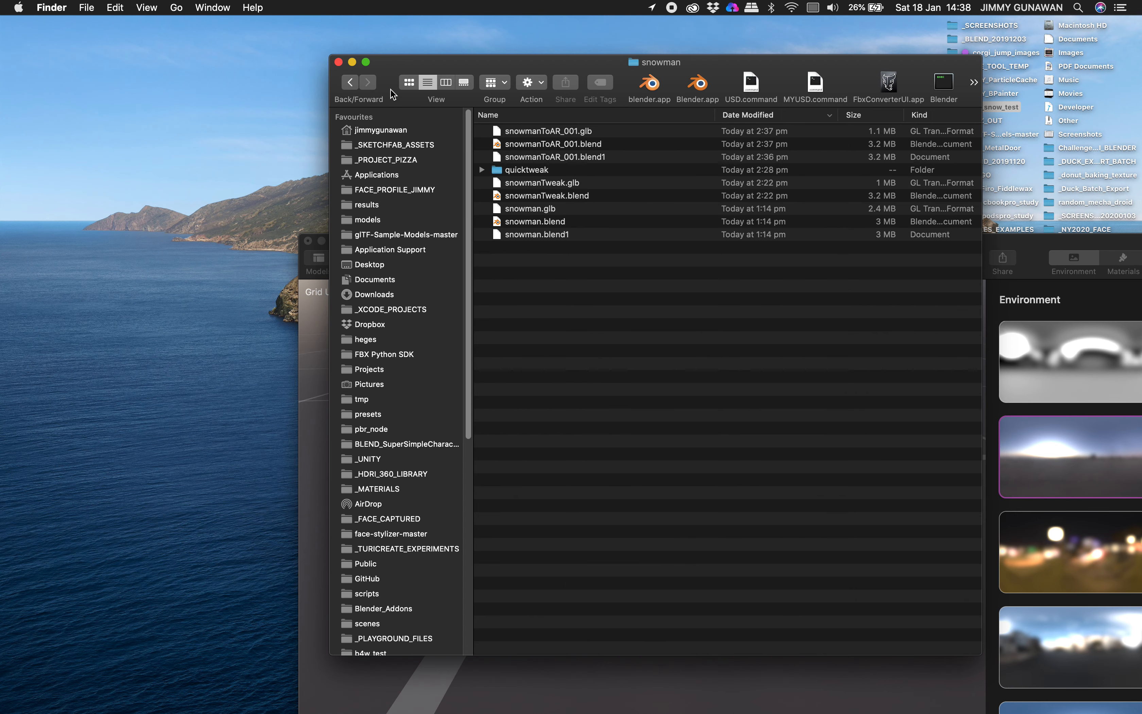
Load snowmanToAR_001.glb into the Babylon.js sandbox in the browser
left_click(557, 131)
left_click_drag(581, 133, 649, 259)
key("ctrl+Right")
key("ctrl+Right")
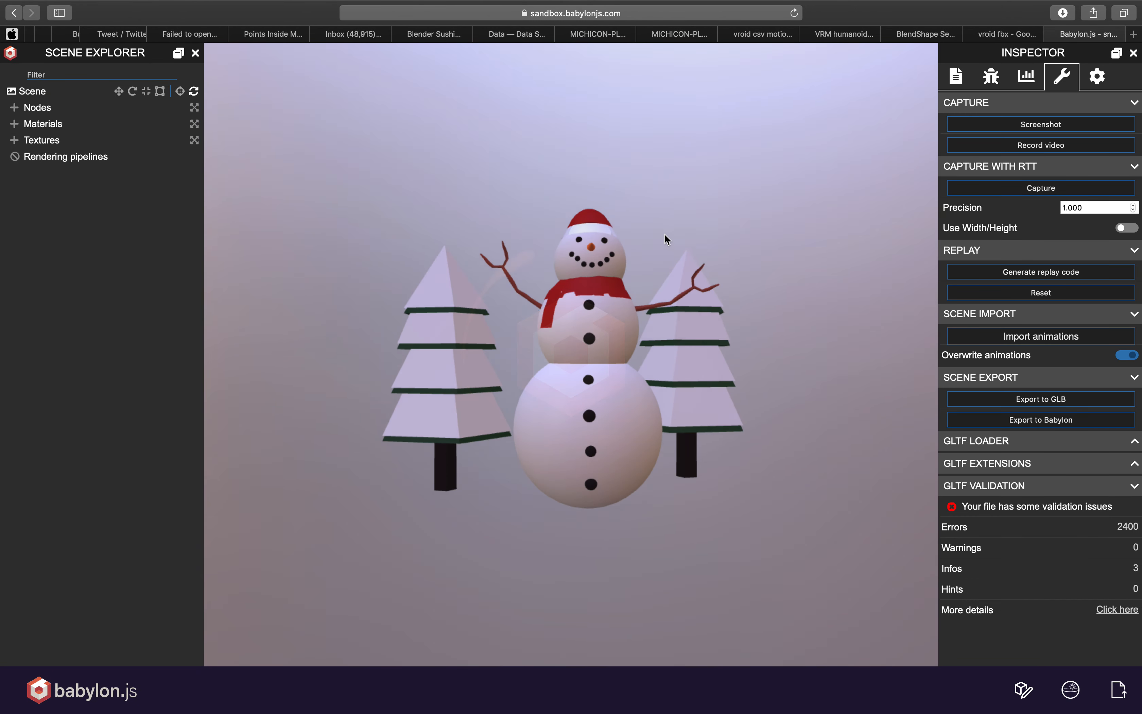
Examine the snowman and trees in the Babylon.js sandbox from several angles and up close
left_click_drag(765, 274, 717, 310)
scroll(717, 311, "up", 5)
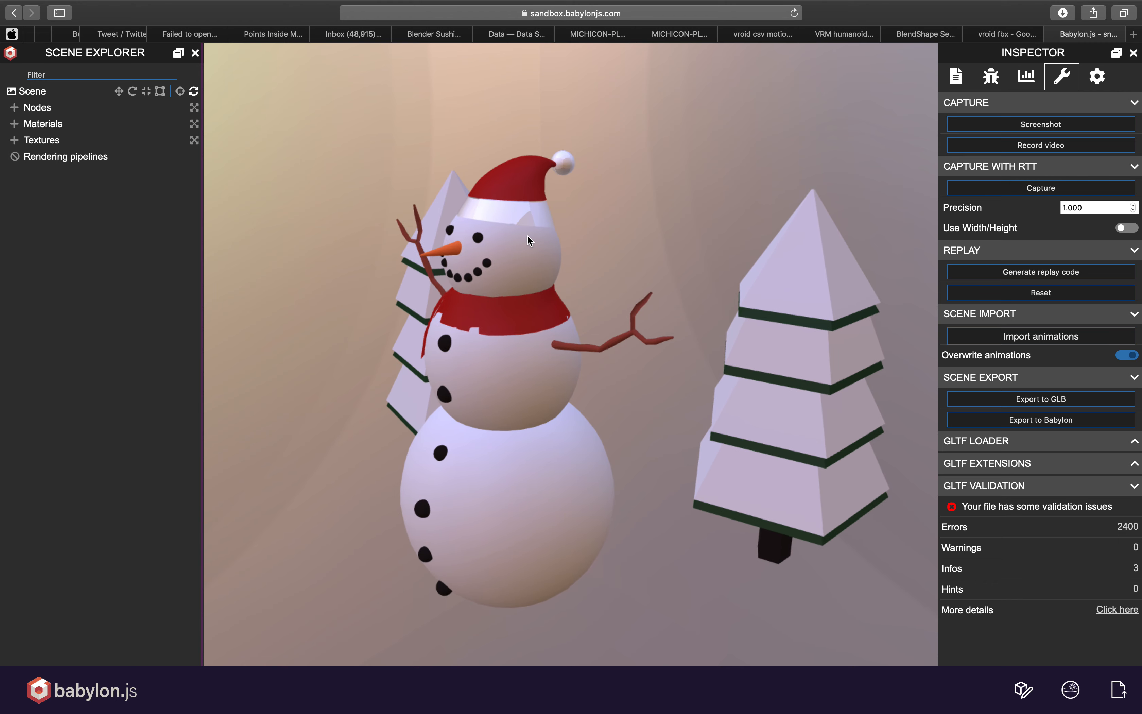
scroll(528, 235, "up", 5)
left_click_drag(494, 165, 494, 315)
scroll(537, 151, "down", 5)
left_click_drag(444, 359, 465, 386)
left_click_drag(566, 345, 581, 310)
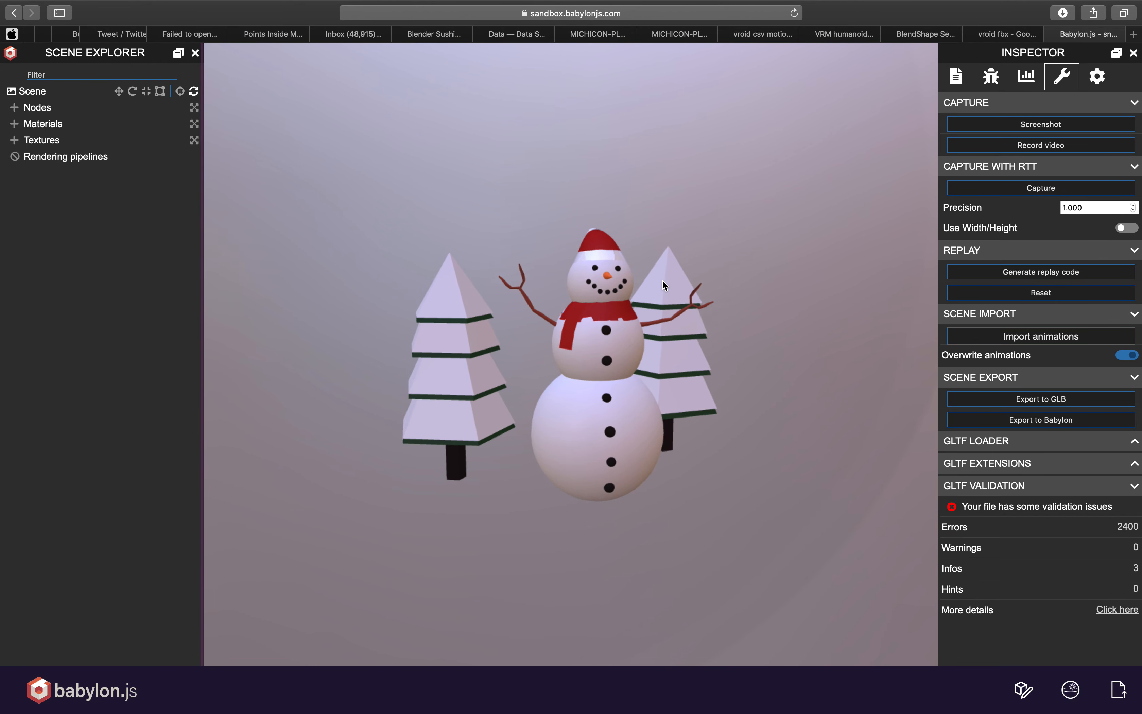
left_click_drag(731, 312, 702, 323)
scroll(653, 331, "up", 3)
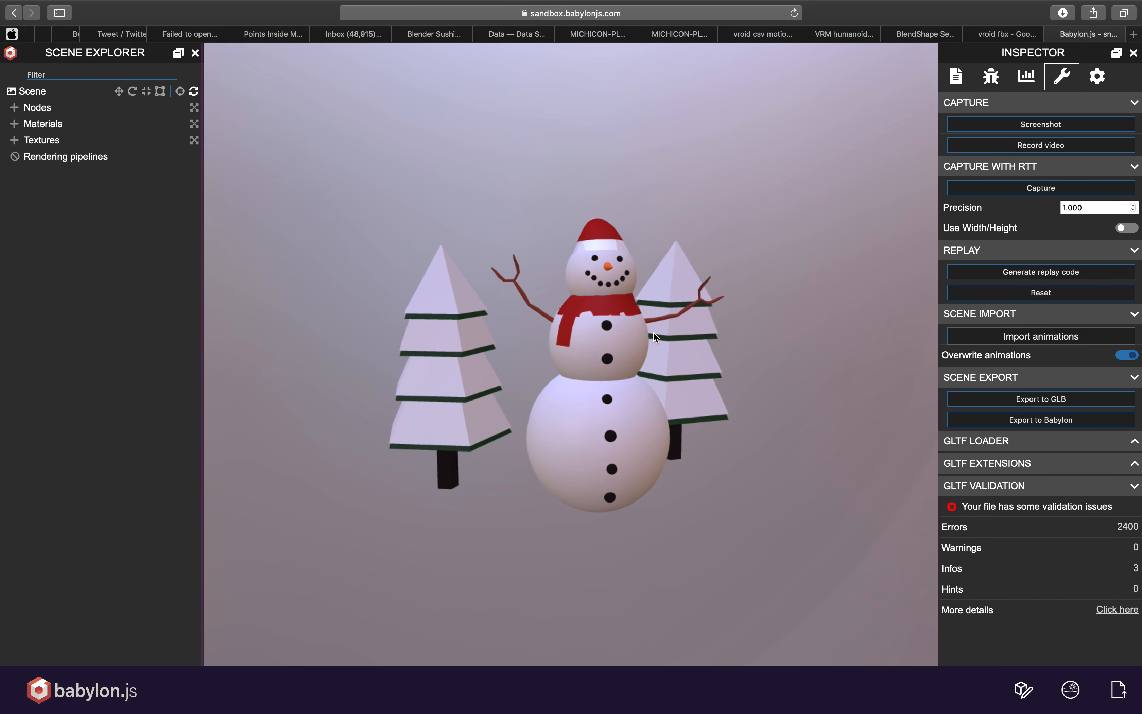
left_click_drag(673, 321, 630, 313)
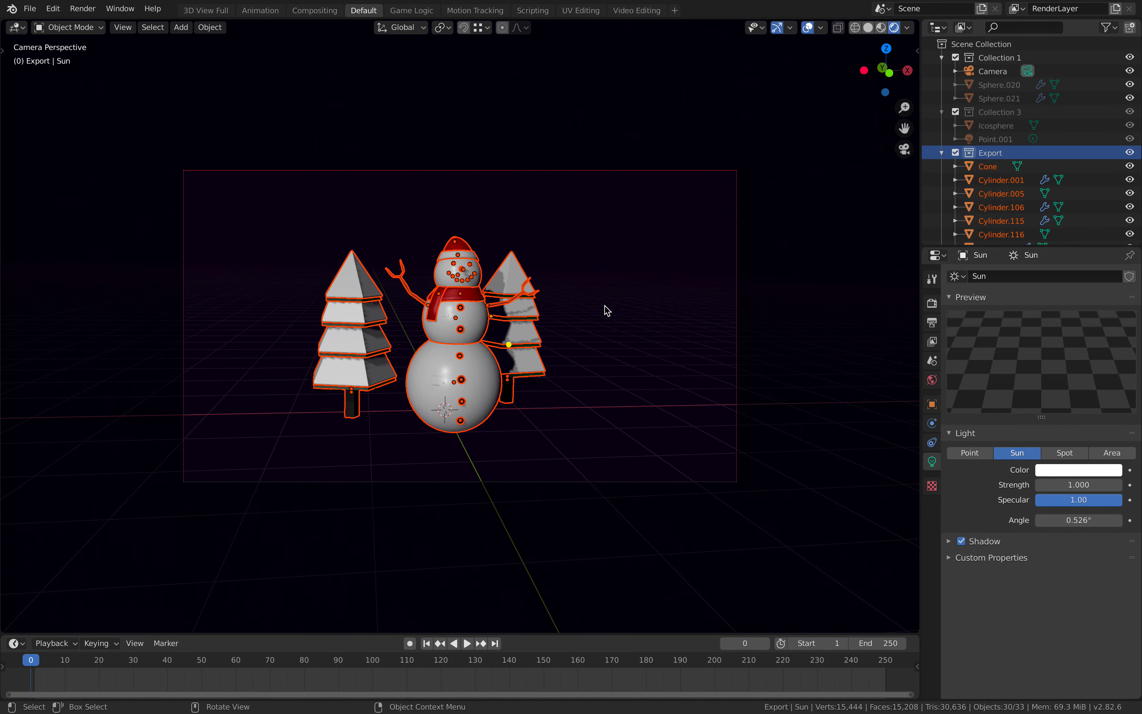
Back in Blender, set the snow material on the tree behind the snowman to Metallic 0.207 and Roughness 0.802
key("alt+a")
left_click(516, 265)
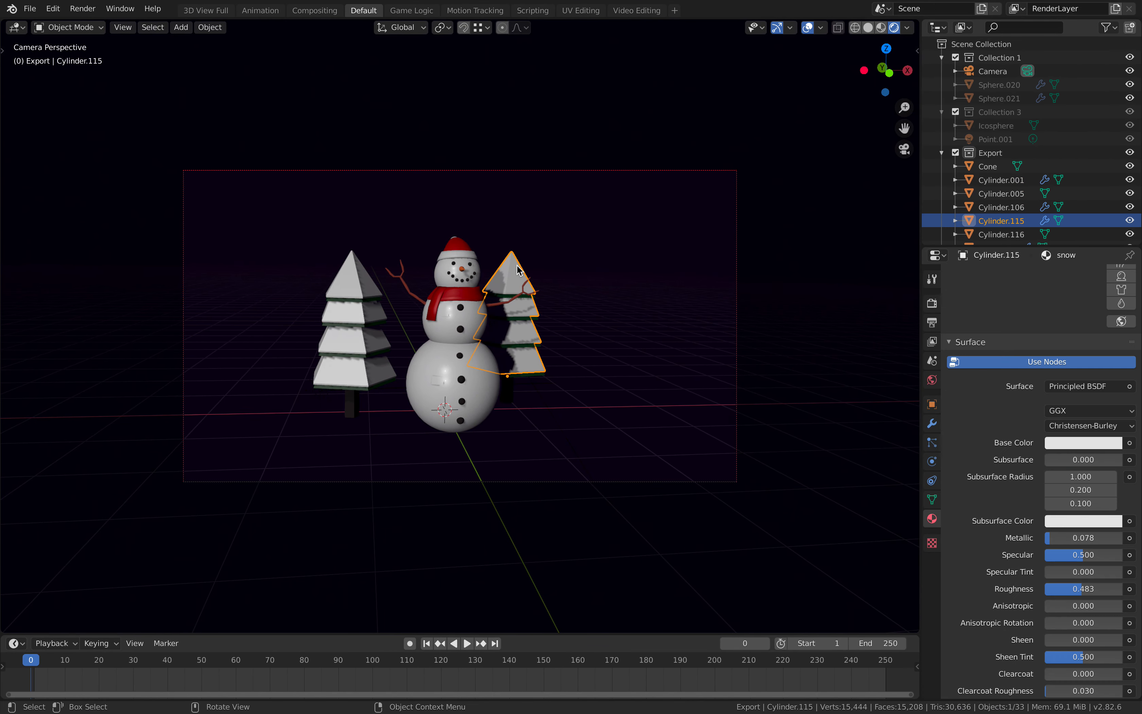
scroll(996, 315, "up", 6)
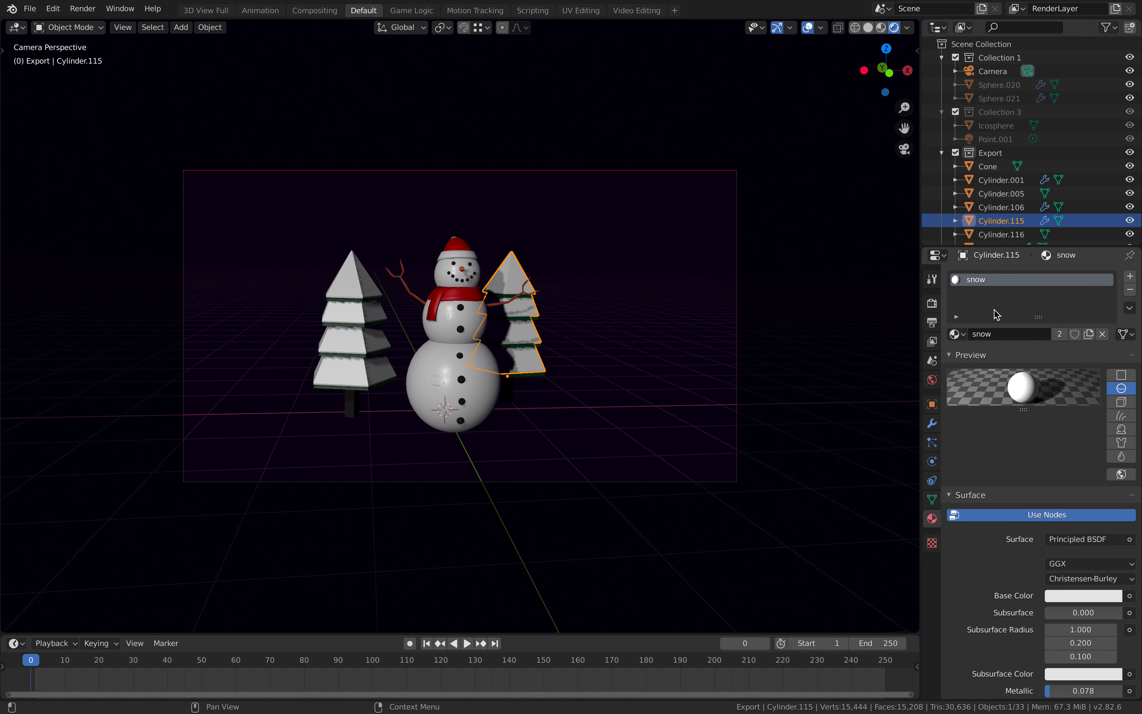
scroll(1032, 474, "down", 12)
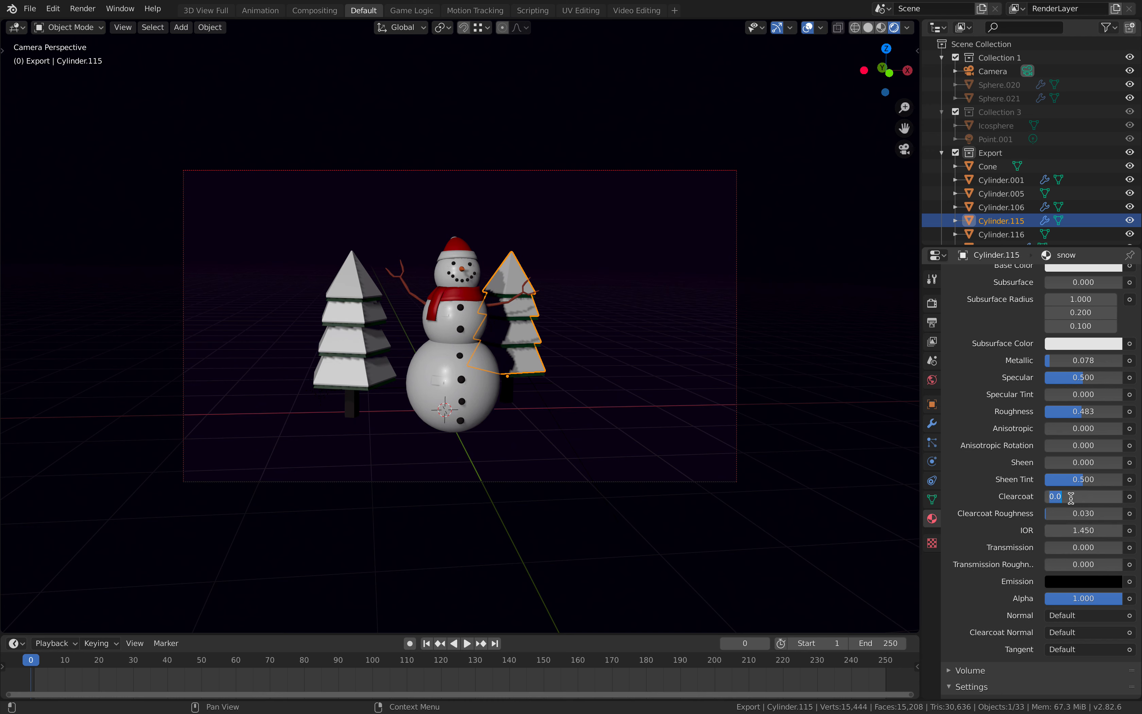
scroll(1052, 491, "up", 13)
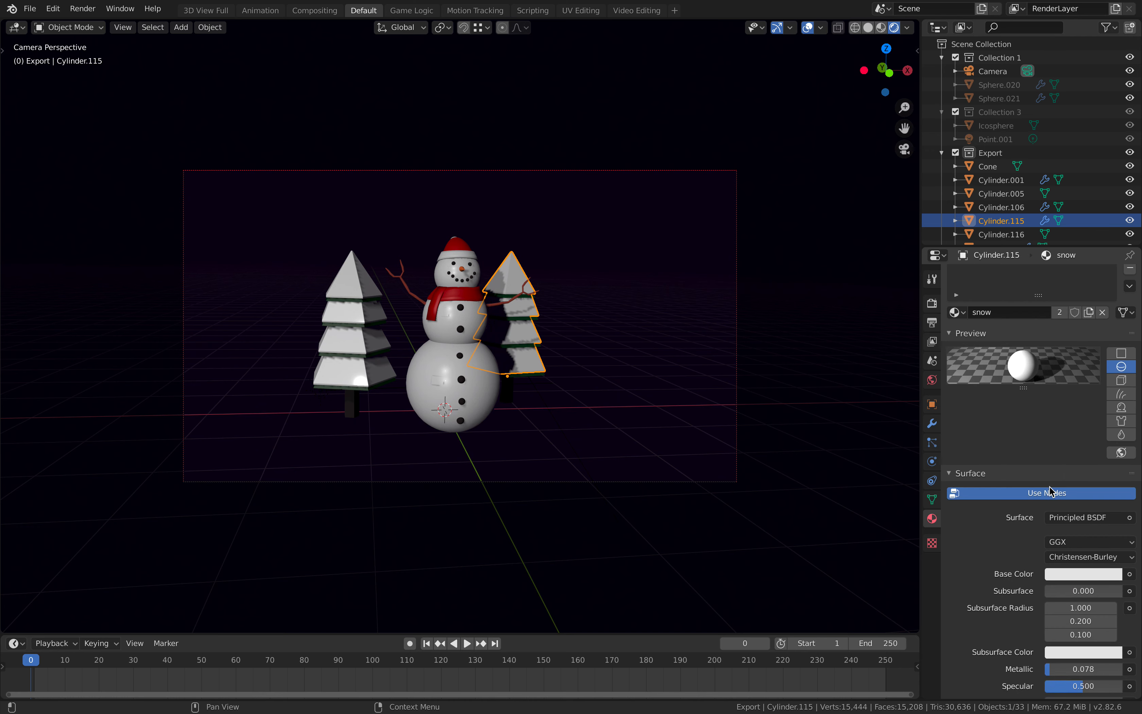
scroll(1057, 581, "down", 5)
left_click_drag(1060, 594, 1073, 595)
left_click_drag(1073, 650, 1098, 651)
left_click(622, 367)
middle_click_drag(622, 367, 620, 368)
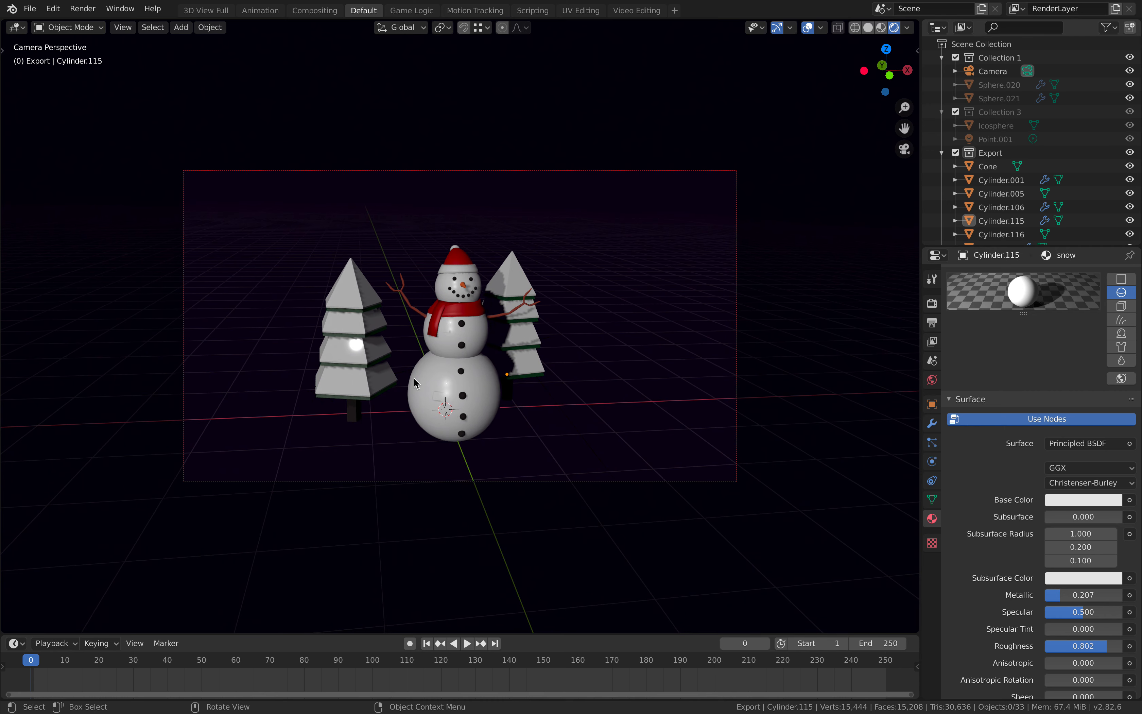
Set the snow material's Clearcoat to 0.400 and Clearcoat Roughness to 0.142, and save the file
scroll(1055, 537, "down", 15)
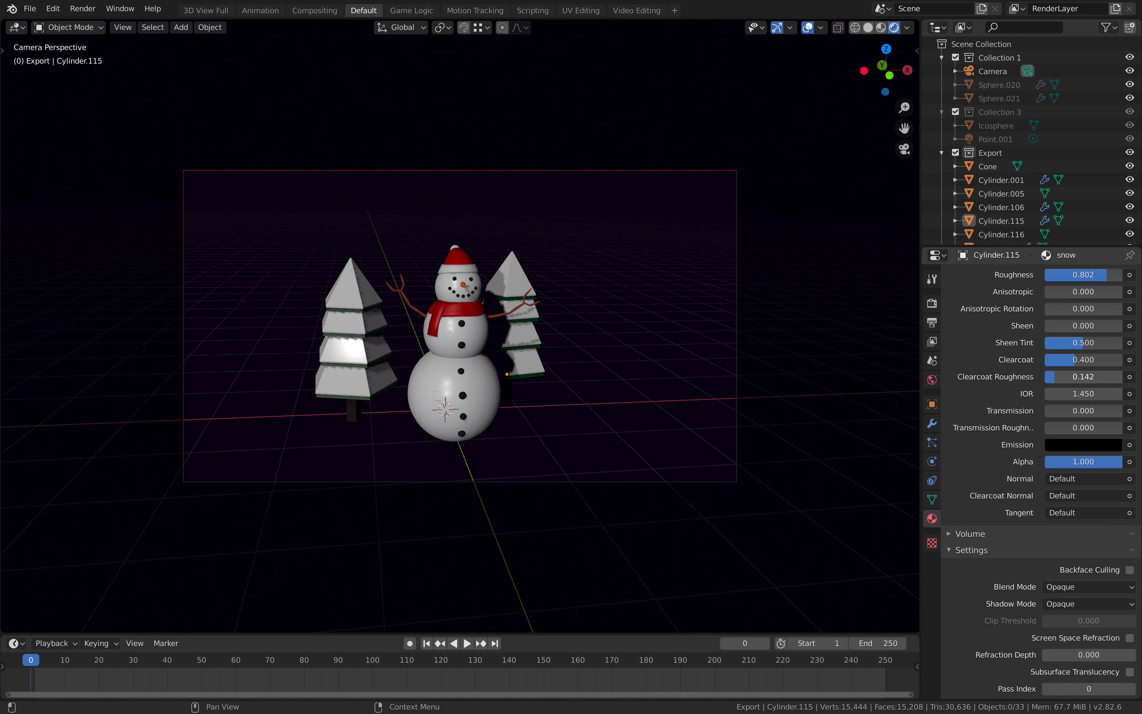
middle_click_drag(605, 372, 605, 372)
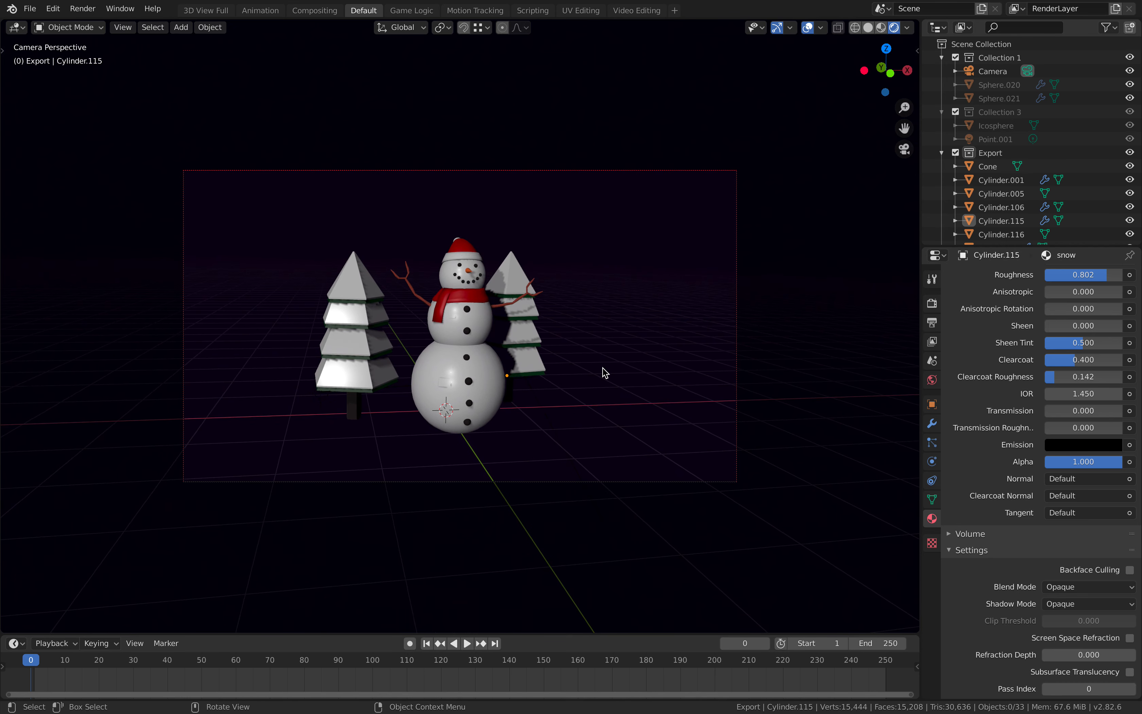
key("ctrl+s")
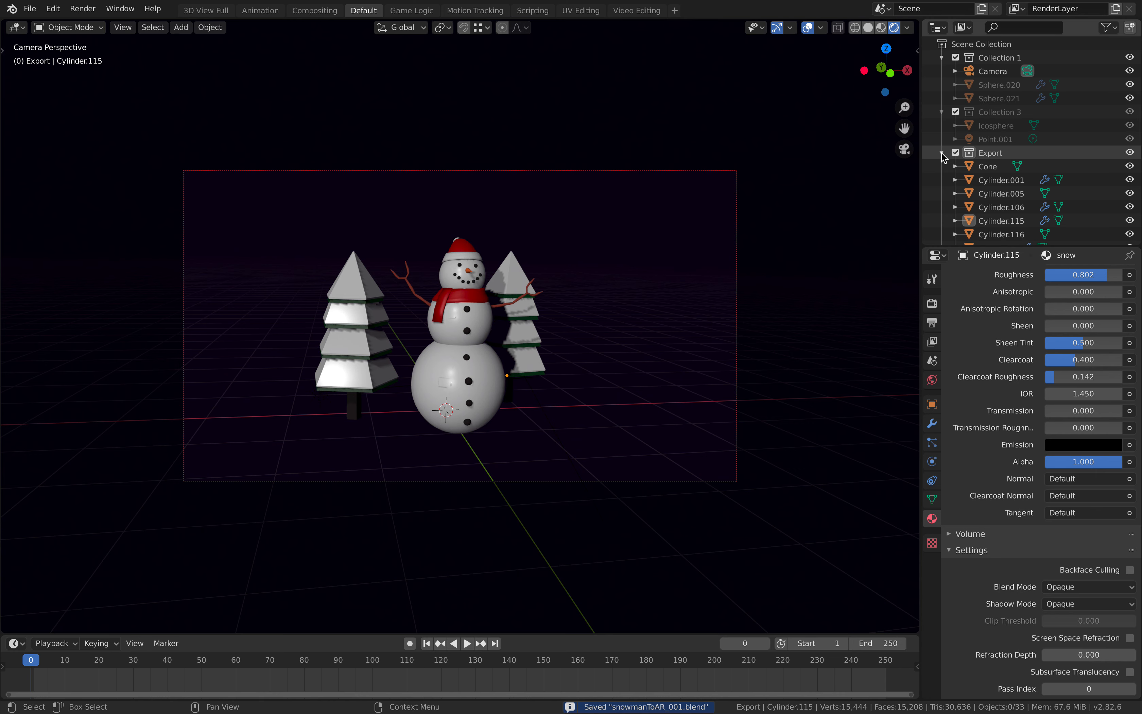
Select all objects in the Export collection and re-export them as glTF Binary snowmanToAR_001, selected objects only, with export settings remembered
left_click(983, 154)
right_click(984, 153)
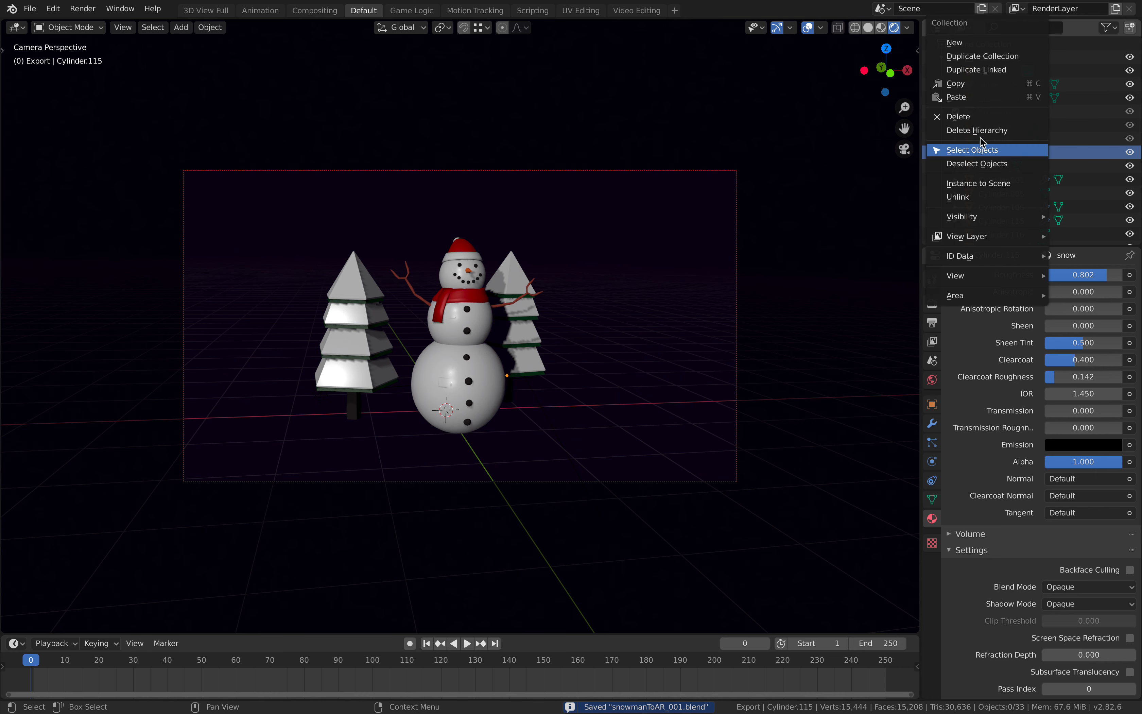
left_click(983, 151)
left_click(32, 11)
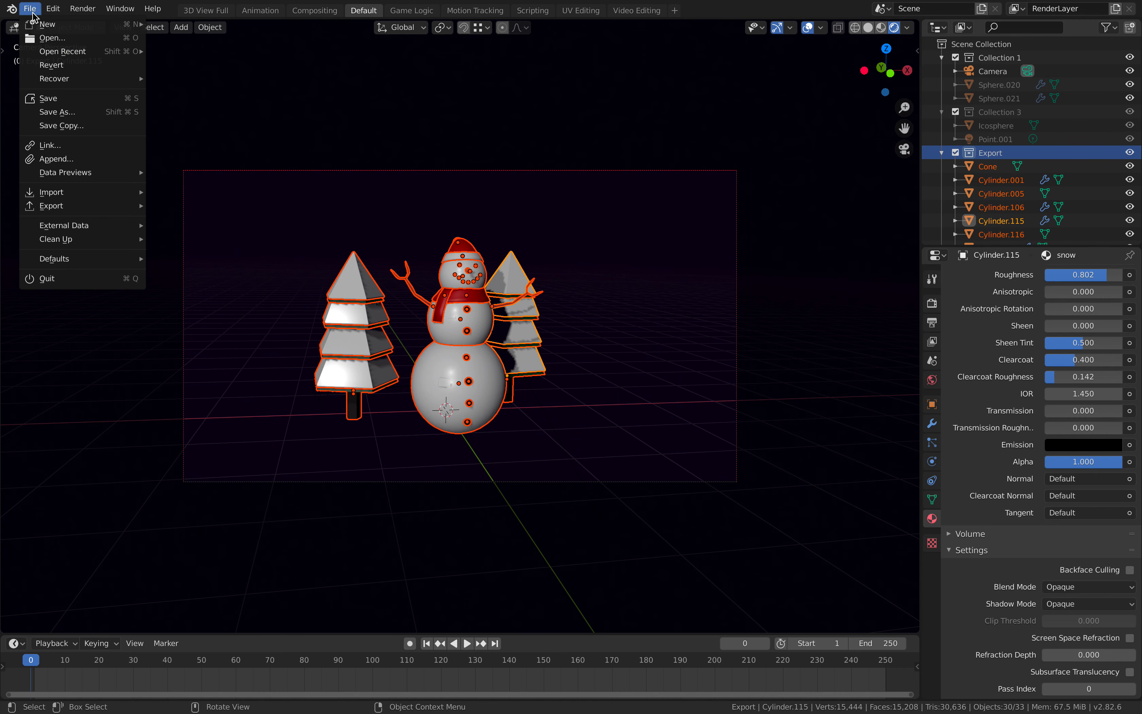
mouse_move(71, 206)
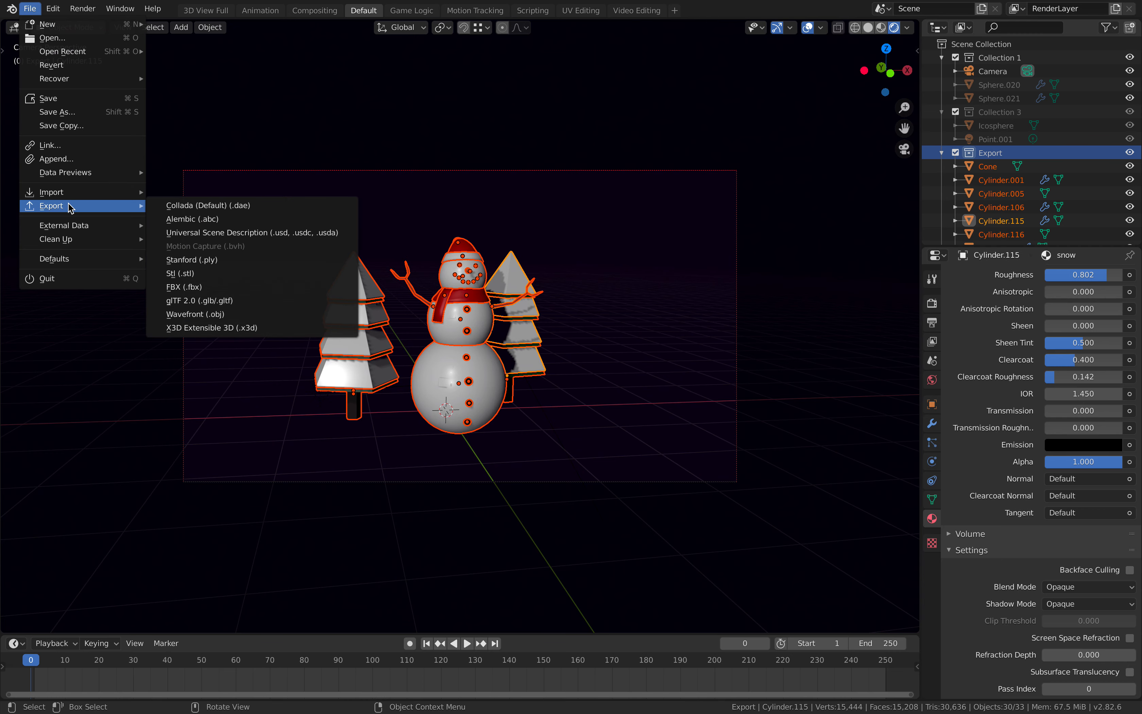
left_click(246, 300)
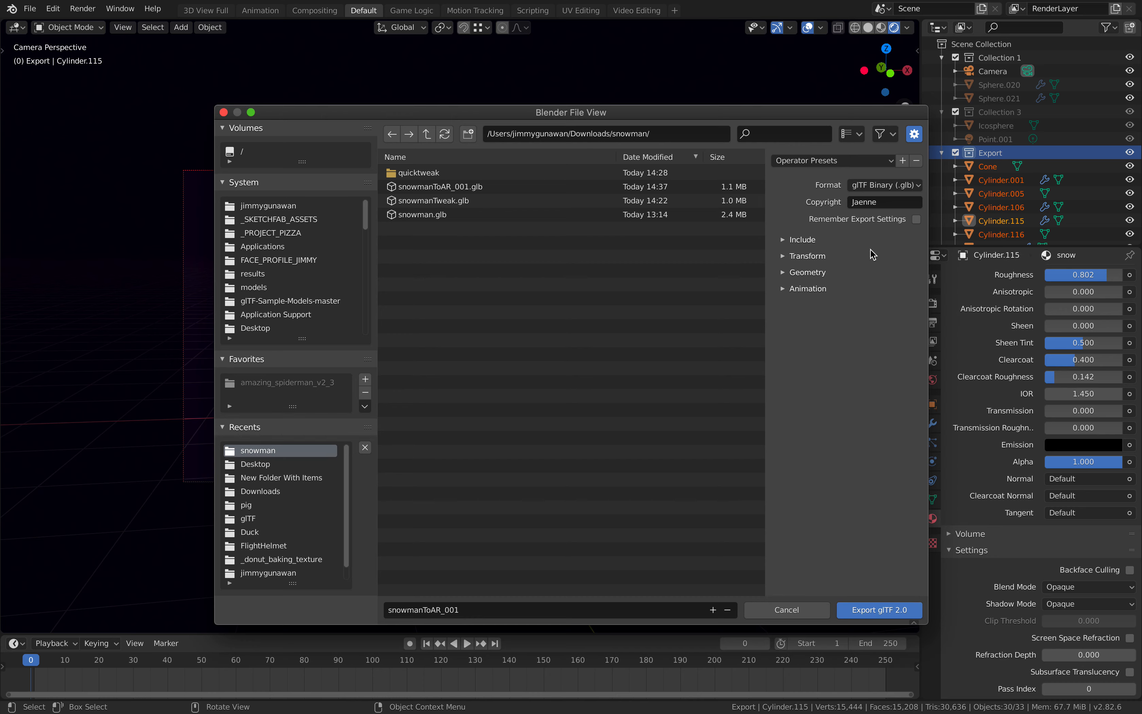
left_click(797, 239)
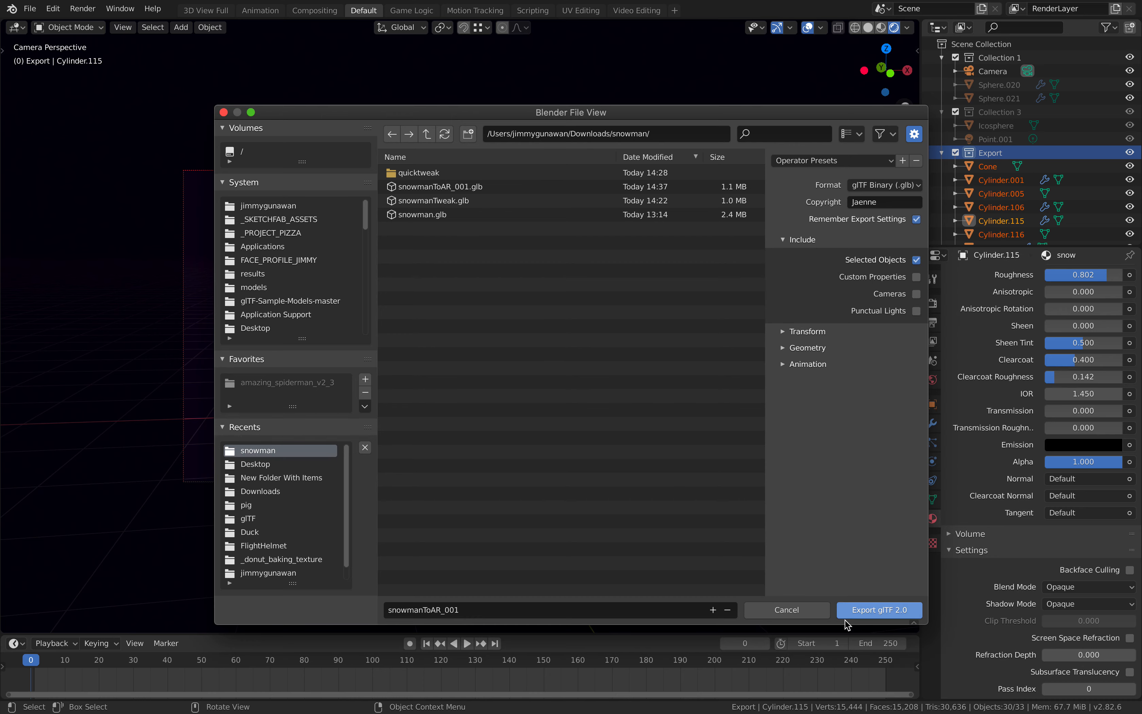
left_click(871, 612)
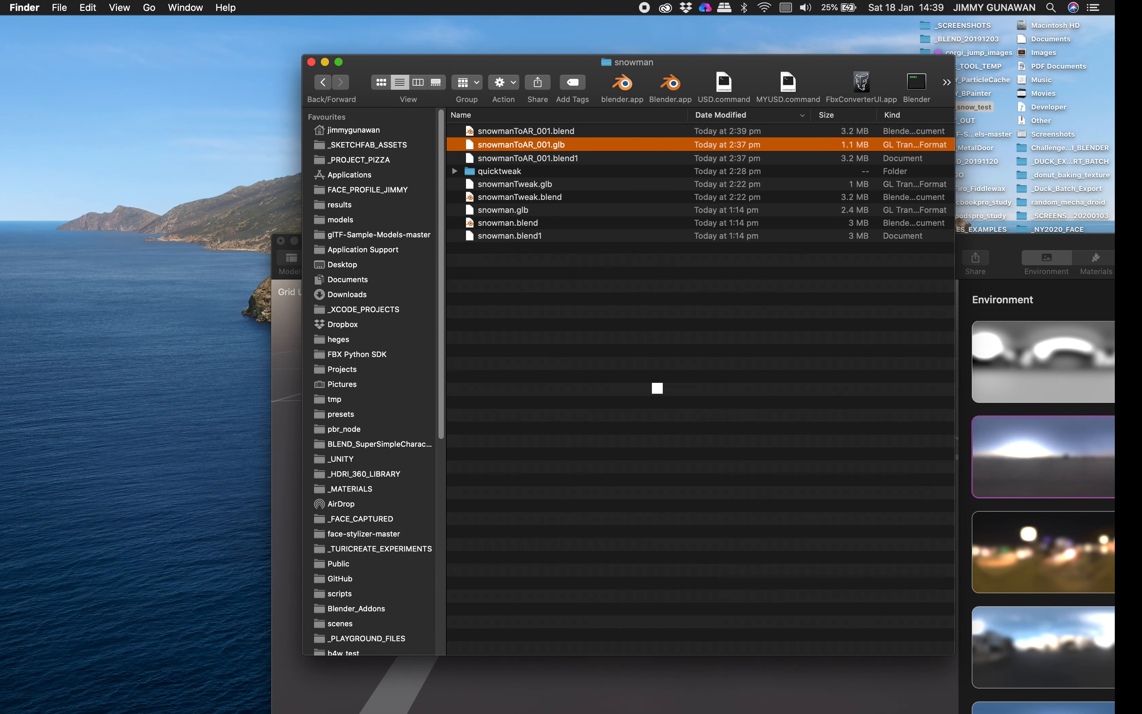
Load the re-exported snowmanToAR_001.glb into the Babylon.js sandbox and inspect the snowman's hat and snow surfaces
left_click_drag(572, 63, 298, 56)
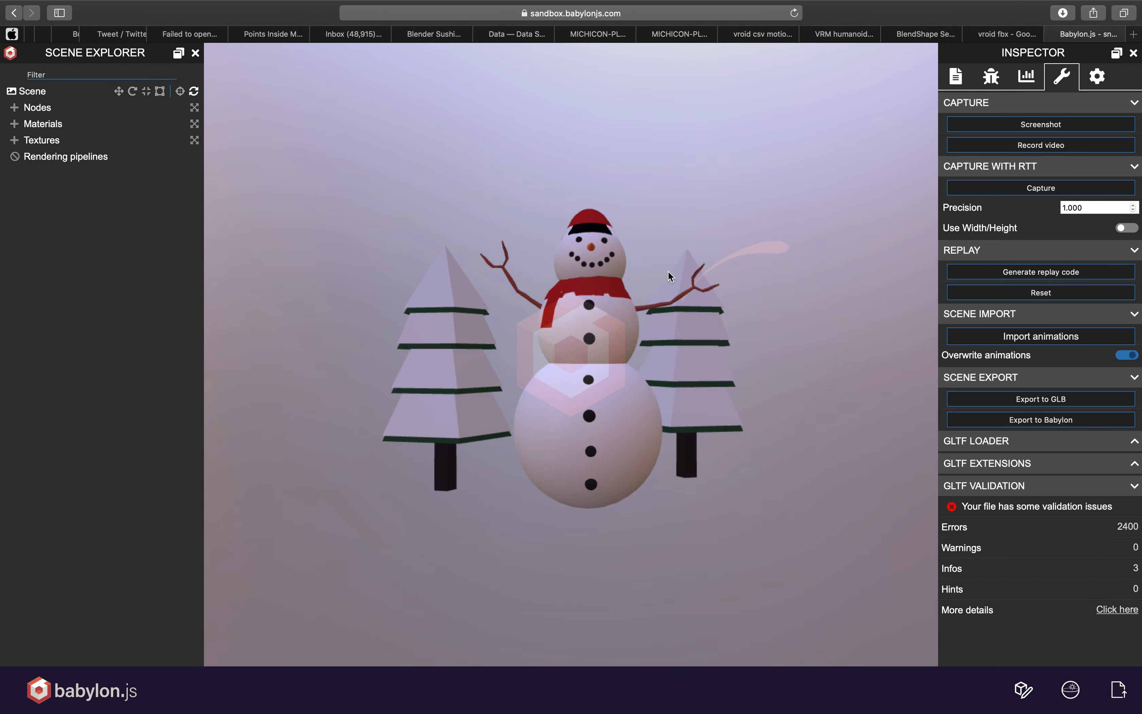
left_click_drag(668, 270, 637, 305)
scroll(637, 305, "up", 10)
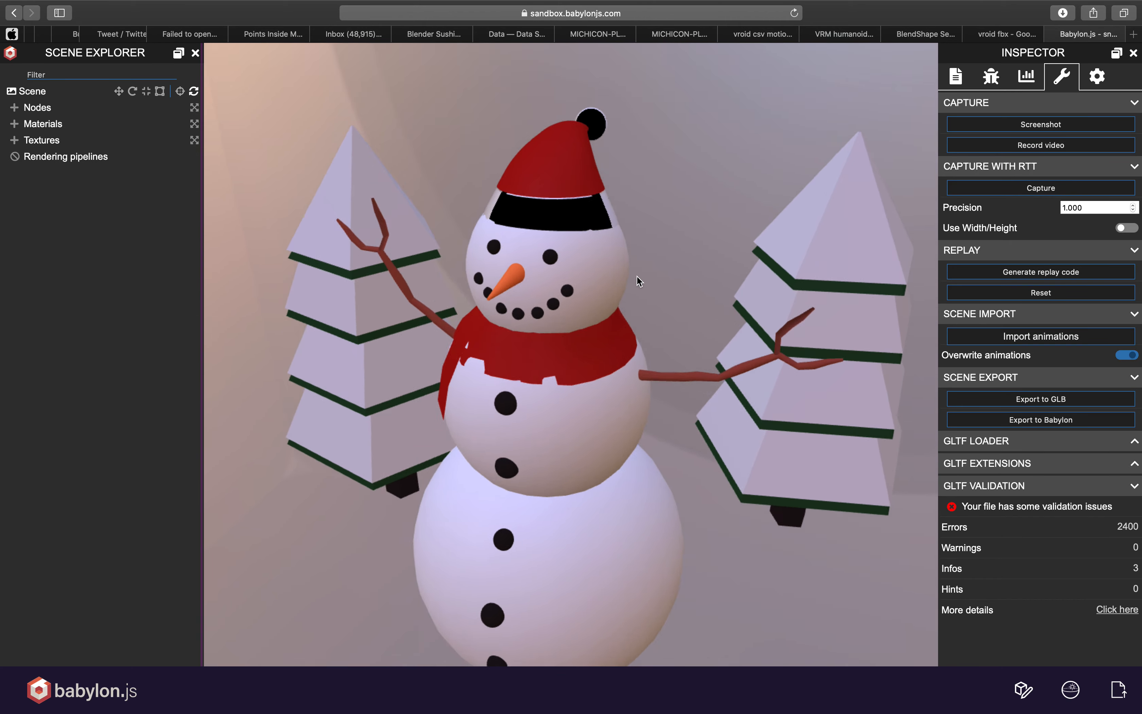
left_click_drag(637, 276, 712, 268)
scroll(638, 241, "down", 5)
Back in Blender, select the pom-pom on the snowman's hat and enable nodes for its white material
key("ctrl+Left")
key("ctrl+Left")
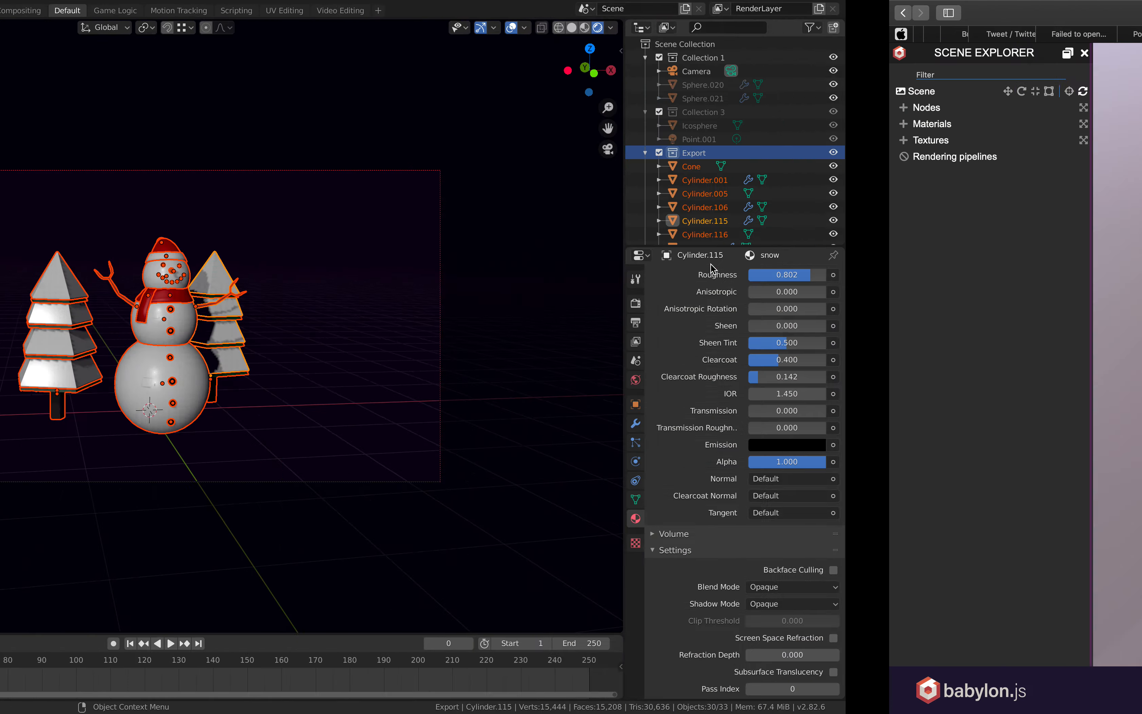
key("ctrl+Right")
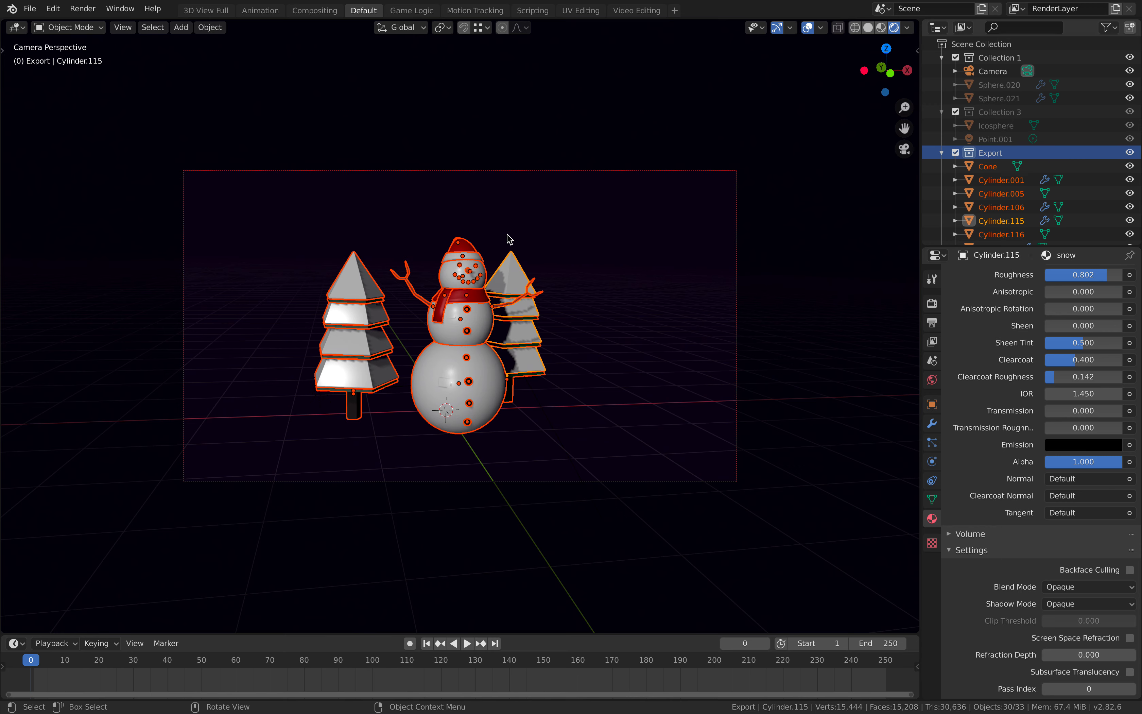
scroll(524, 227, "left", 5)
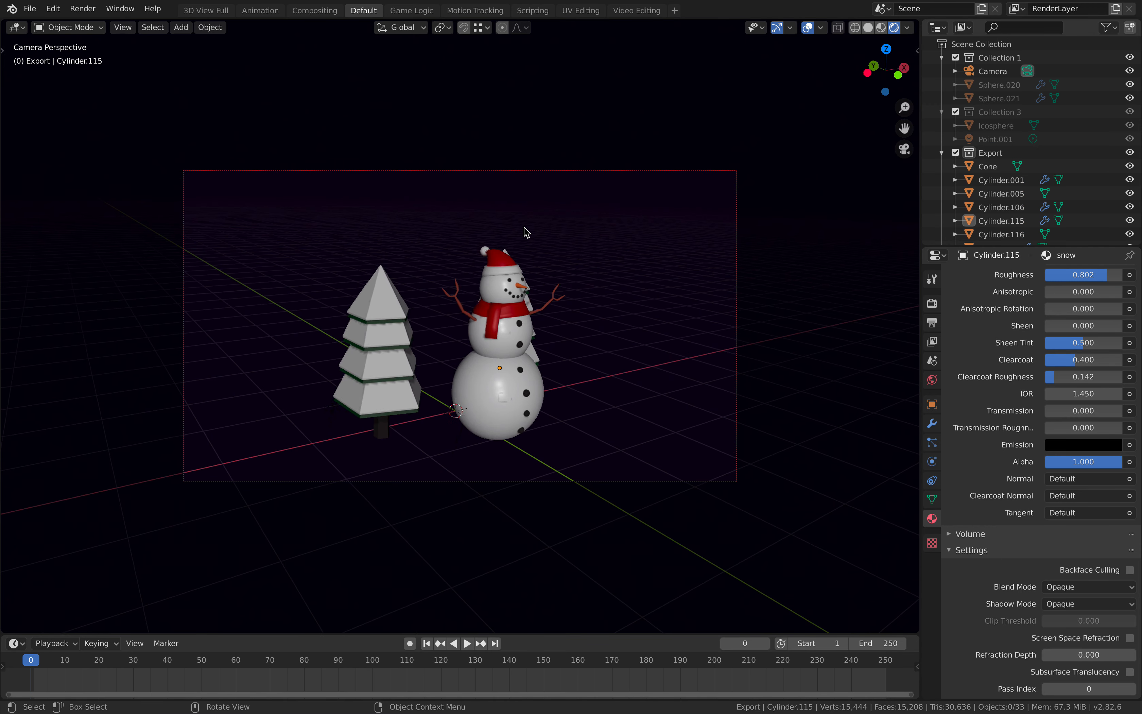
left_click(488, 260)
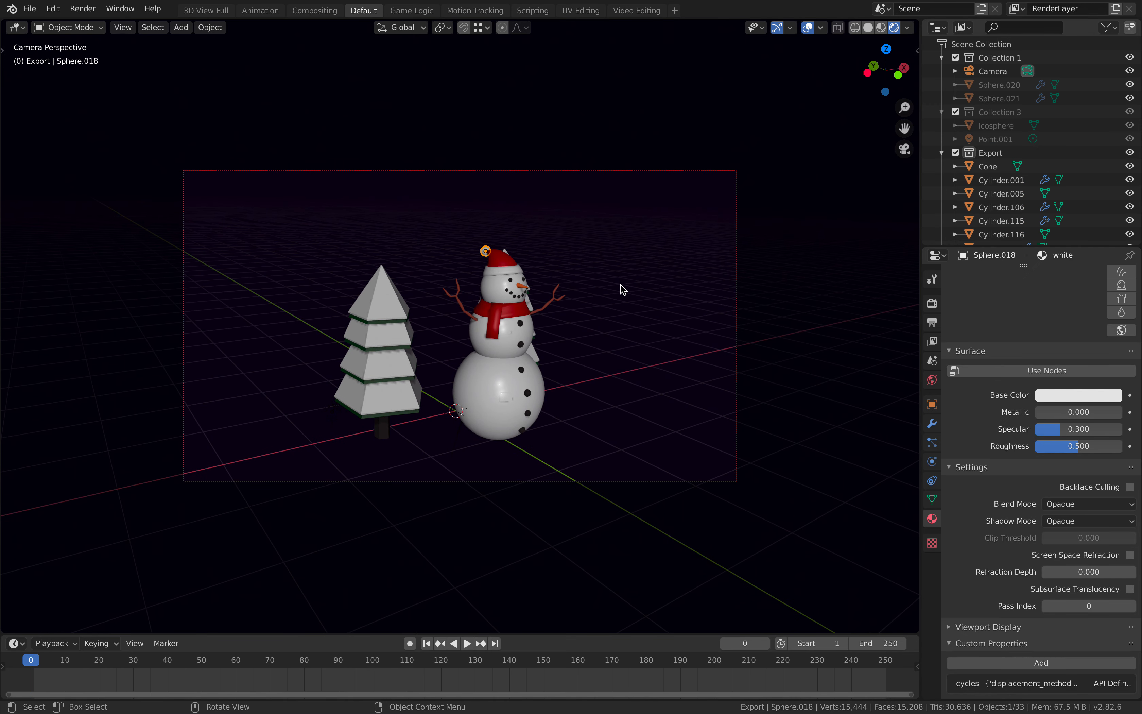
left_click(1017, 371)
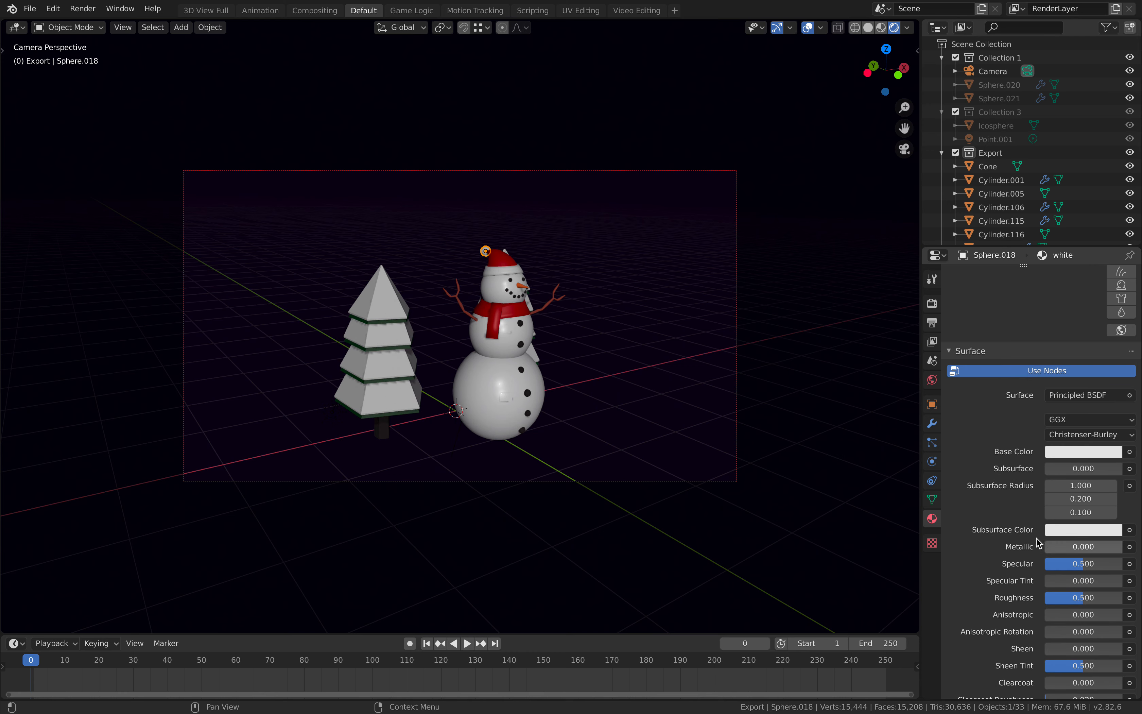
For the white material on the hat's brim, set Clearcoat to 0.200 and Roughness to 0.664
left_click(512, 274)
scroll(1010, 319, "up", 6)
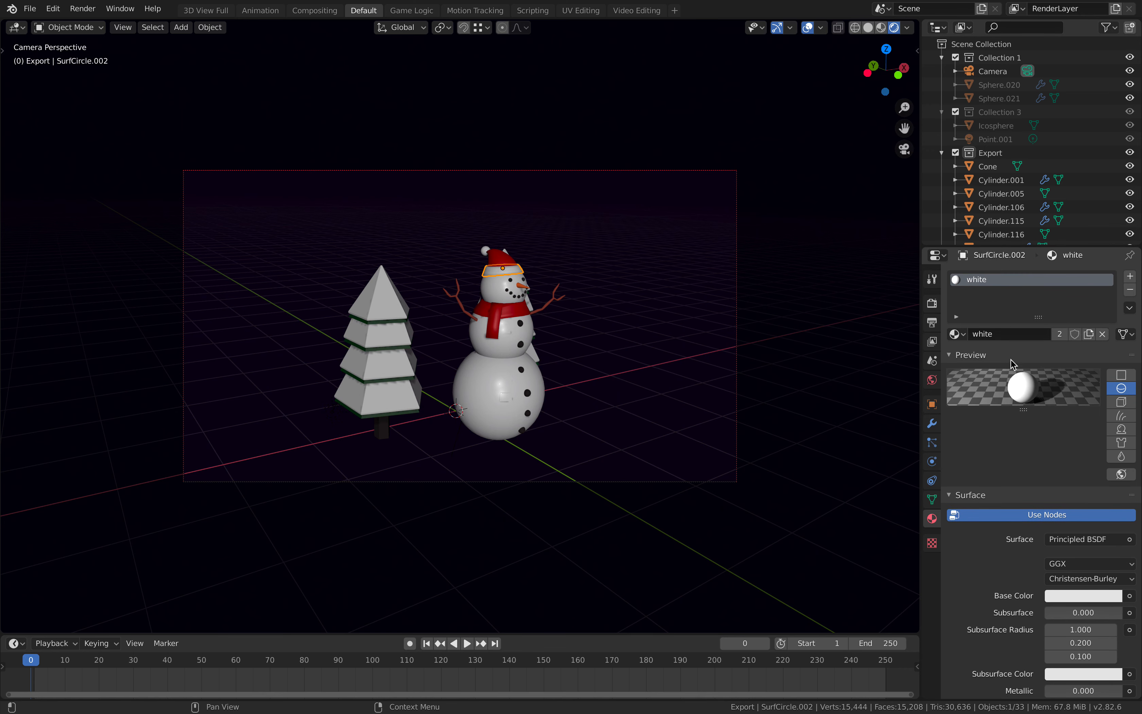
scroll(1029, 402, "down", 6)
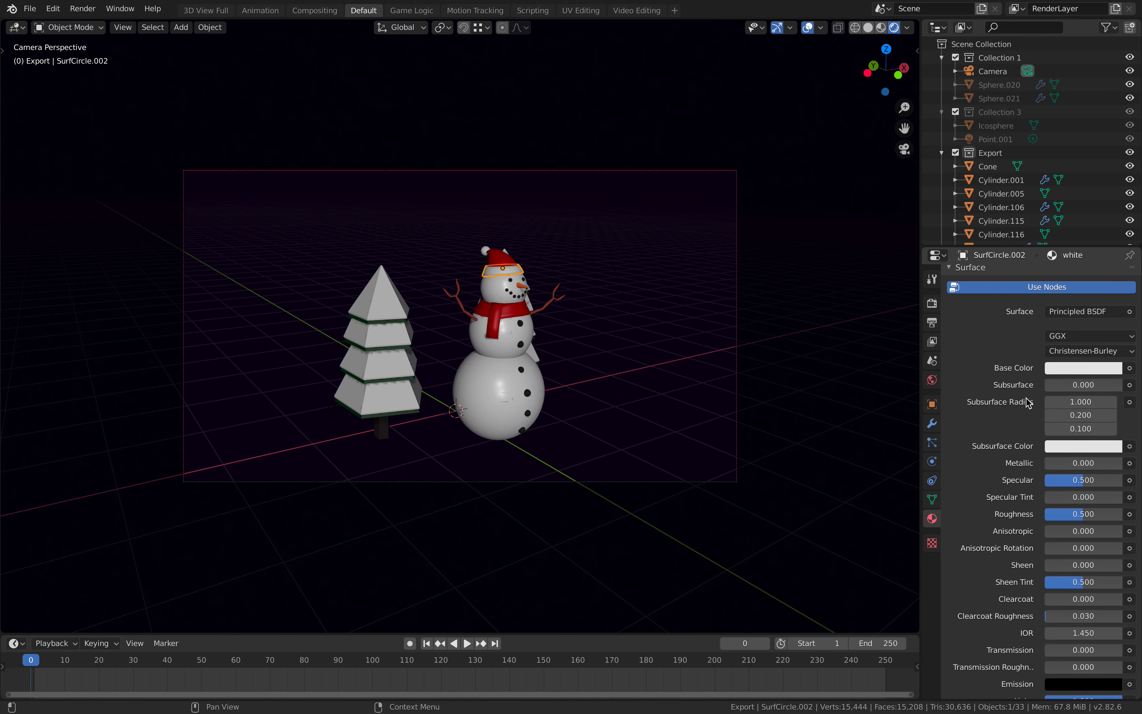
scroll(1029, 401, "down", 4)
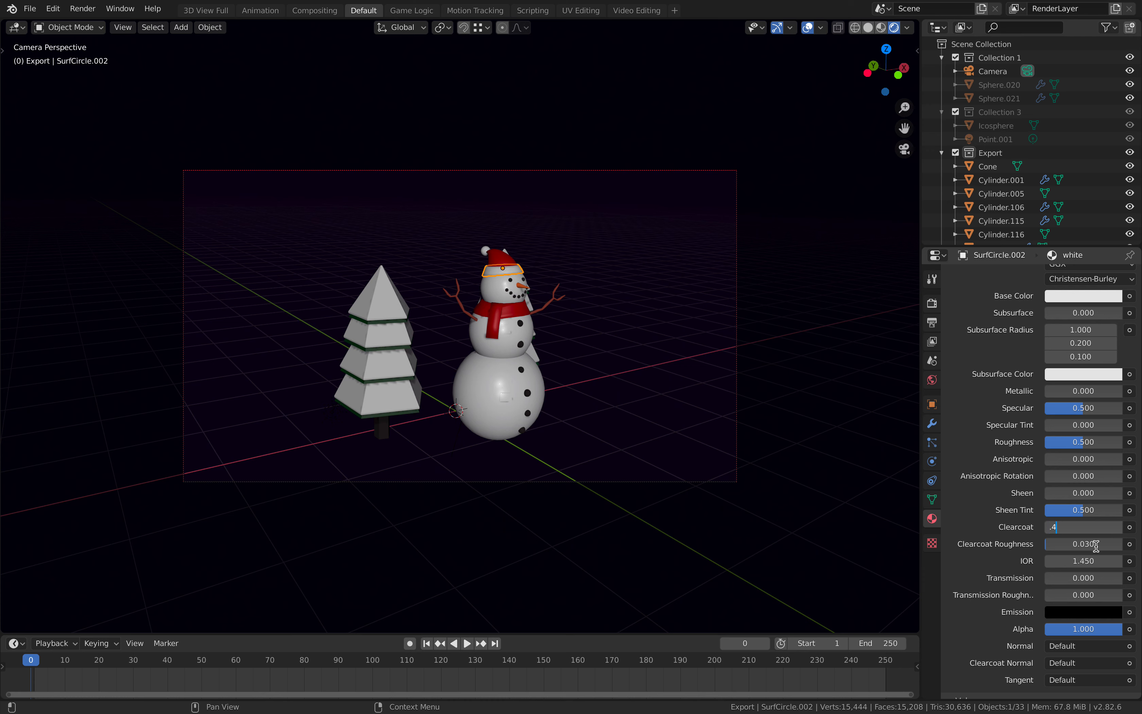
type("200")
key("Return")
scroll(1062, 432, "up", 1)
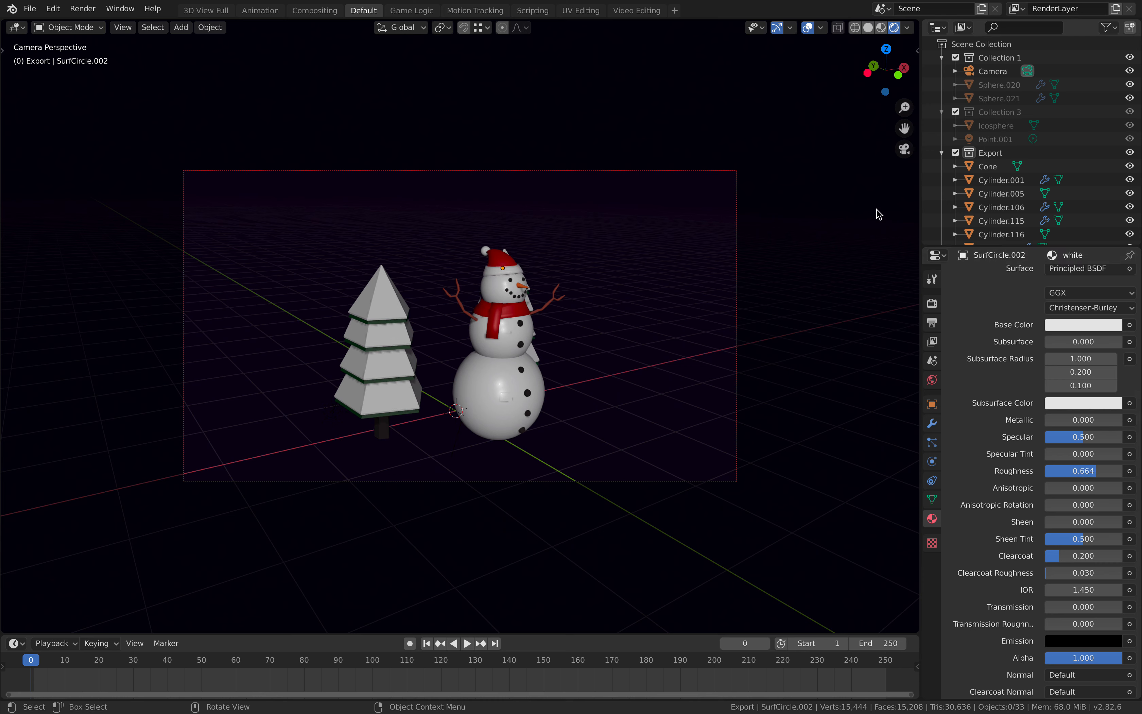
Save the file, select all objects in the Export collection, and re-export them as glTF Binary snowmanToAR_001
key("super+s")
left_click(987, 153)
right_click(986, 156)
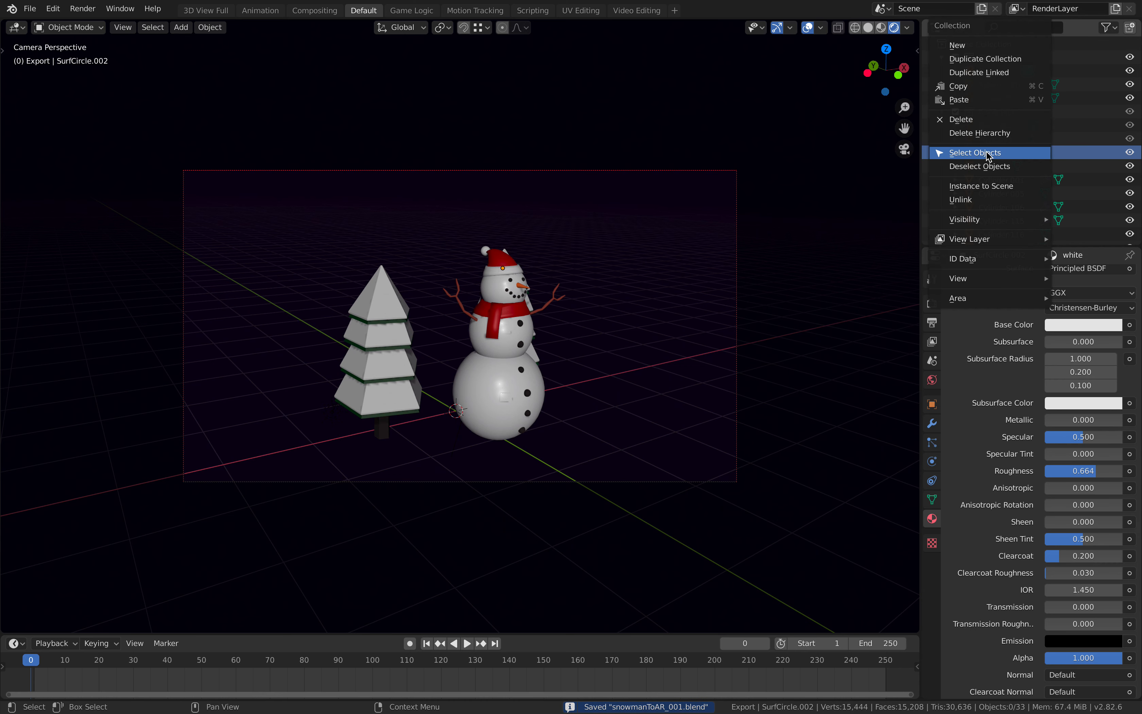
left_click(988, 155)
left_click(29, 9)
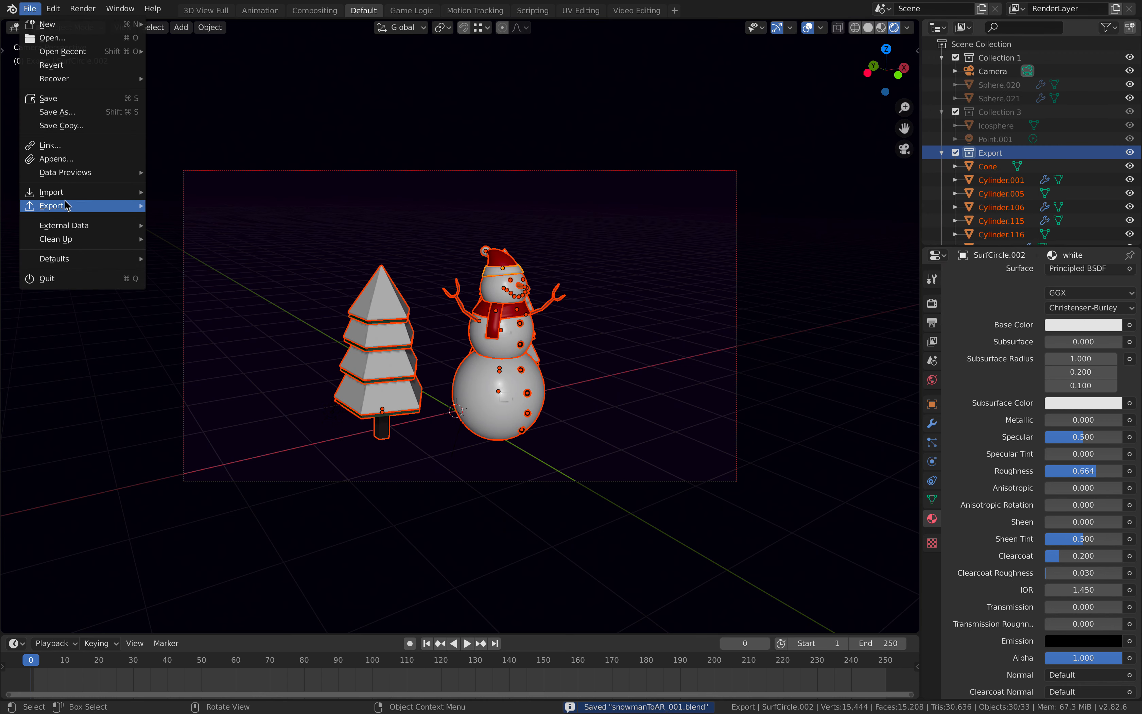
mouse_move(66, 205)
left_click(287, 301)
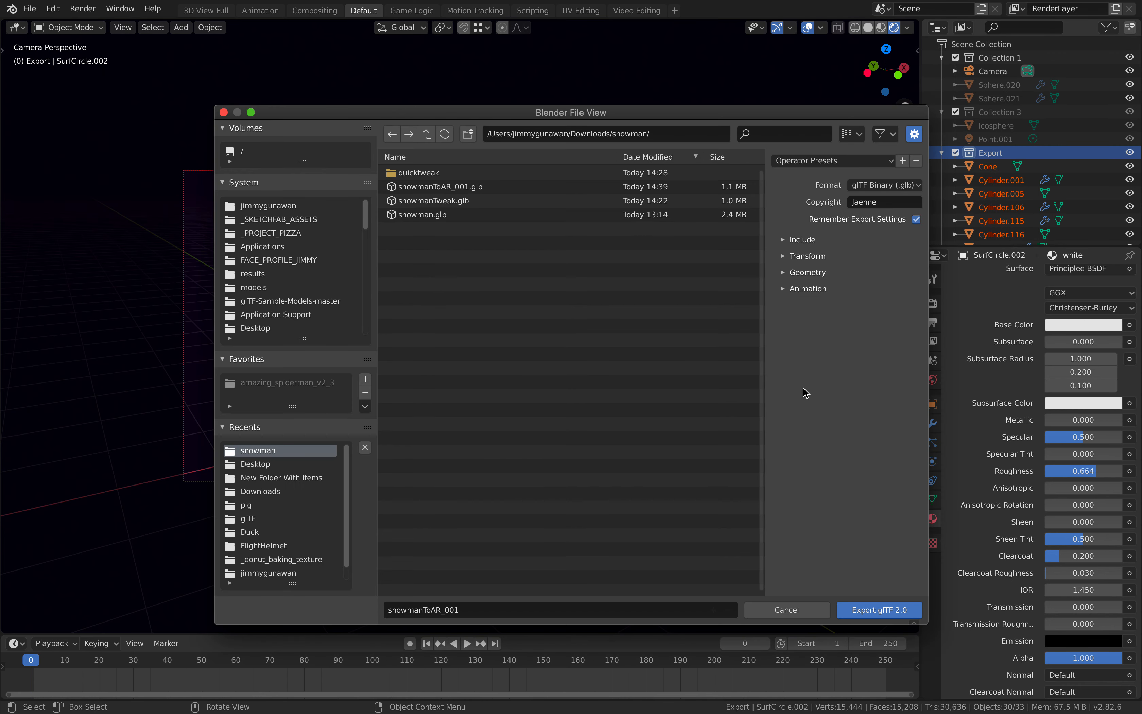
left_click(858, 608)
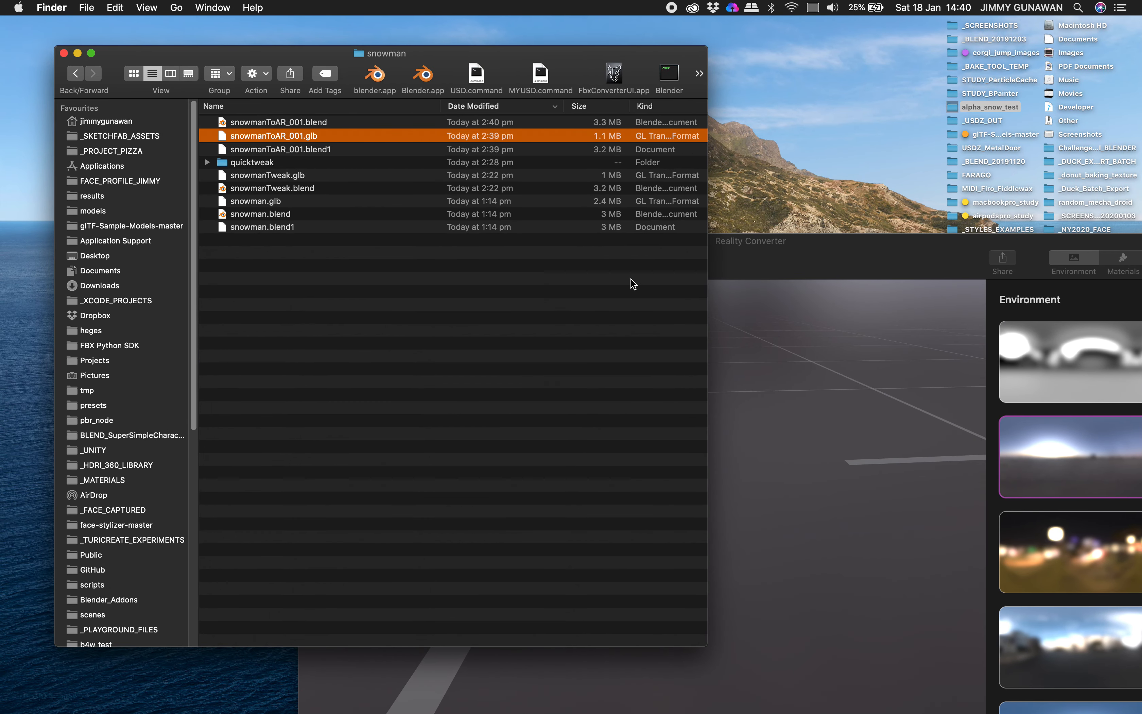
Load the re-exported snowmanToAR_001.glb from the snowman folder into Reality Converter and view the model from the front
left_click_drag(742, 251, 686, 113)
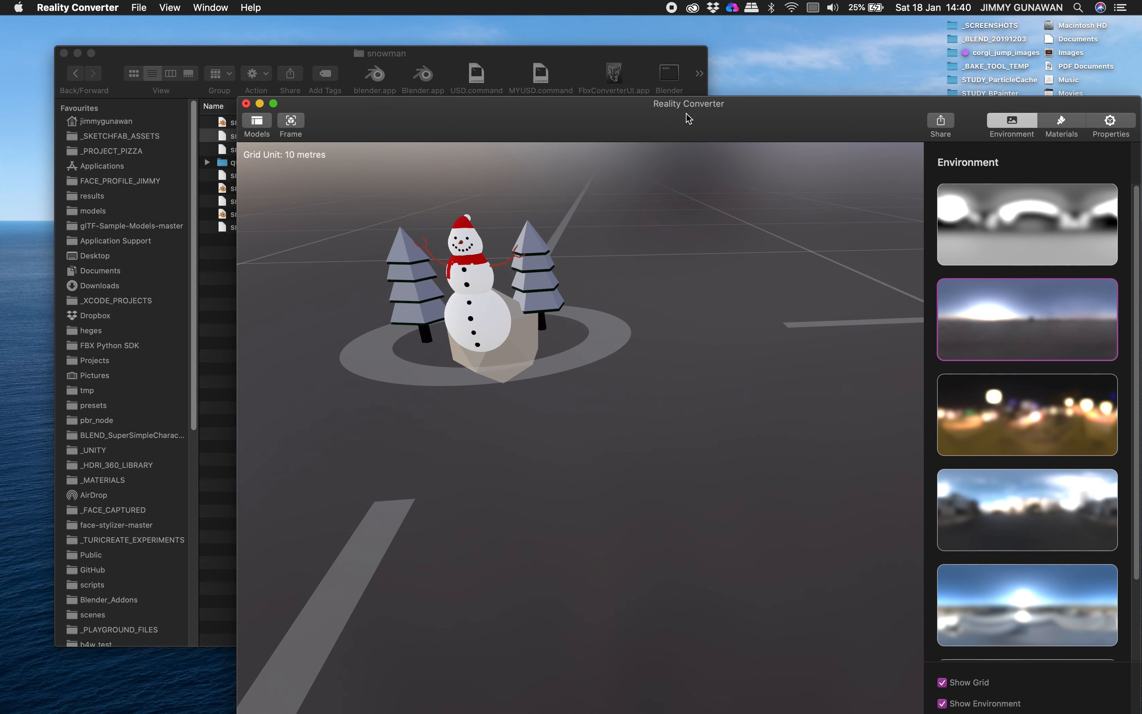
left_click_drag(525, 117, 600, 110)
left_click(451, 54)
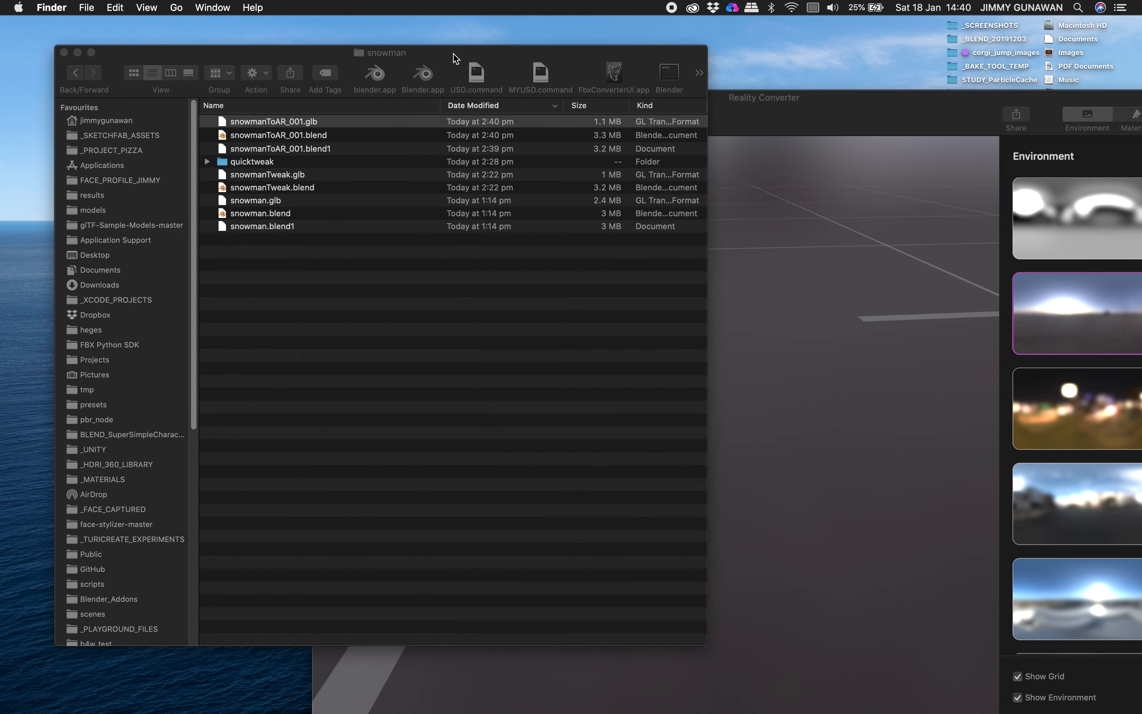
left_click_drag(797, 245, 855, 267)
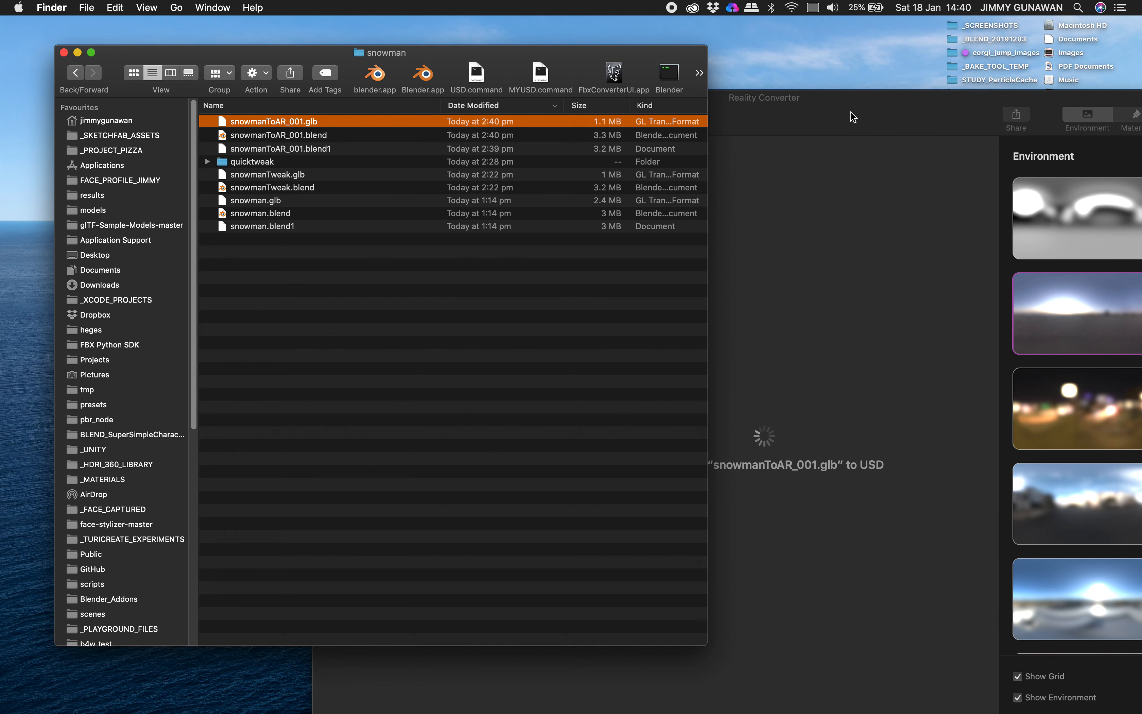
left_click_drag(783, 89, 683, 49)
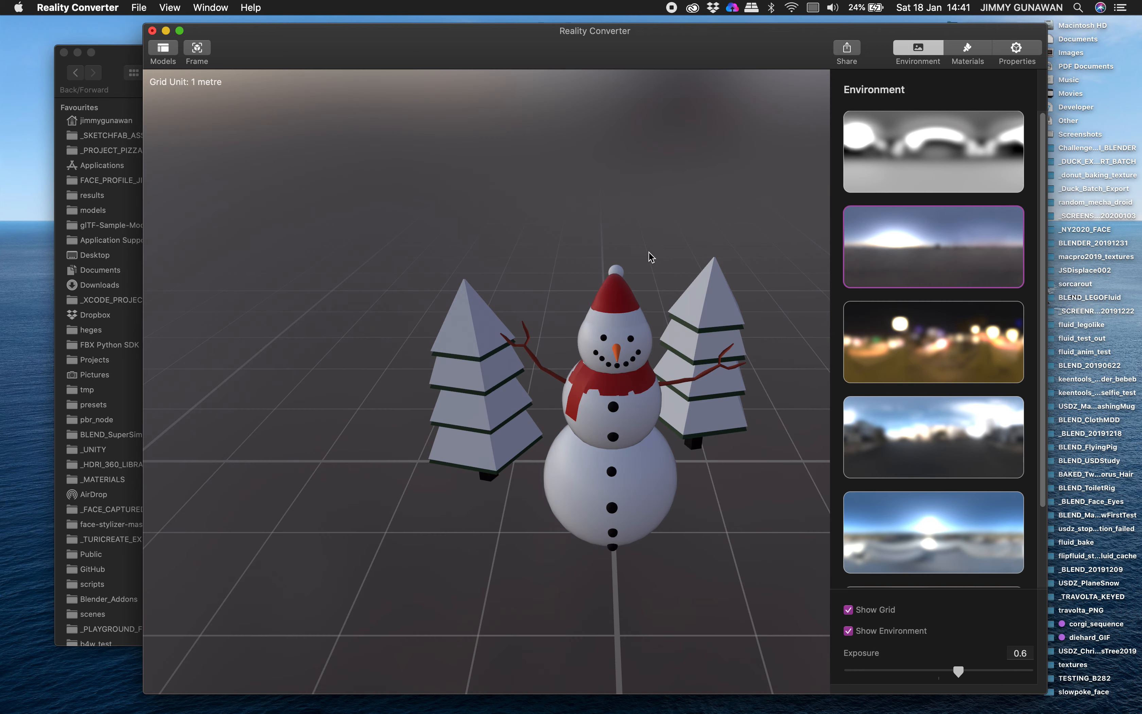
left_click_drag(650, 257, 195, 253)
Load snowmanToAR_001.glb from the snowman folder into the Babylon.js sandbox
left_click(117, 61)
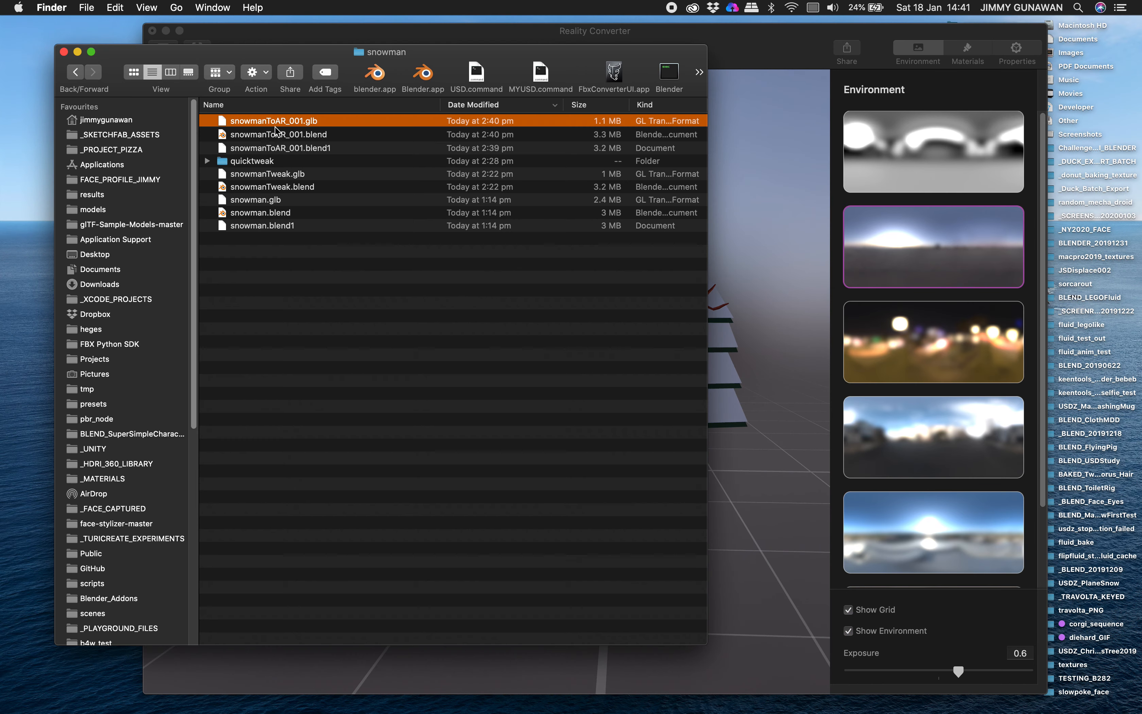
key("ctrl+Right")
left_click_drag(290, 120, 711, 314)
key("ctrl+Right")
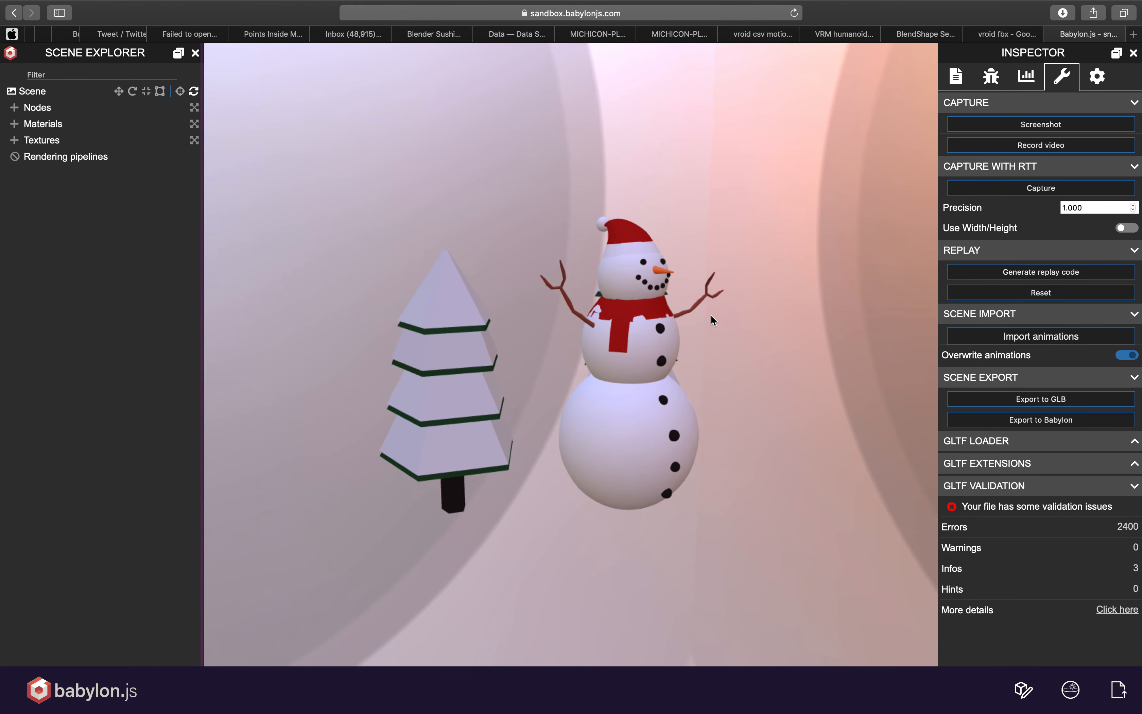
Try the Studio environment in the sandbox and restore the Default environment
left_click(1081, 691)
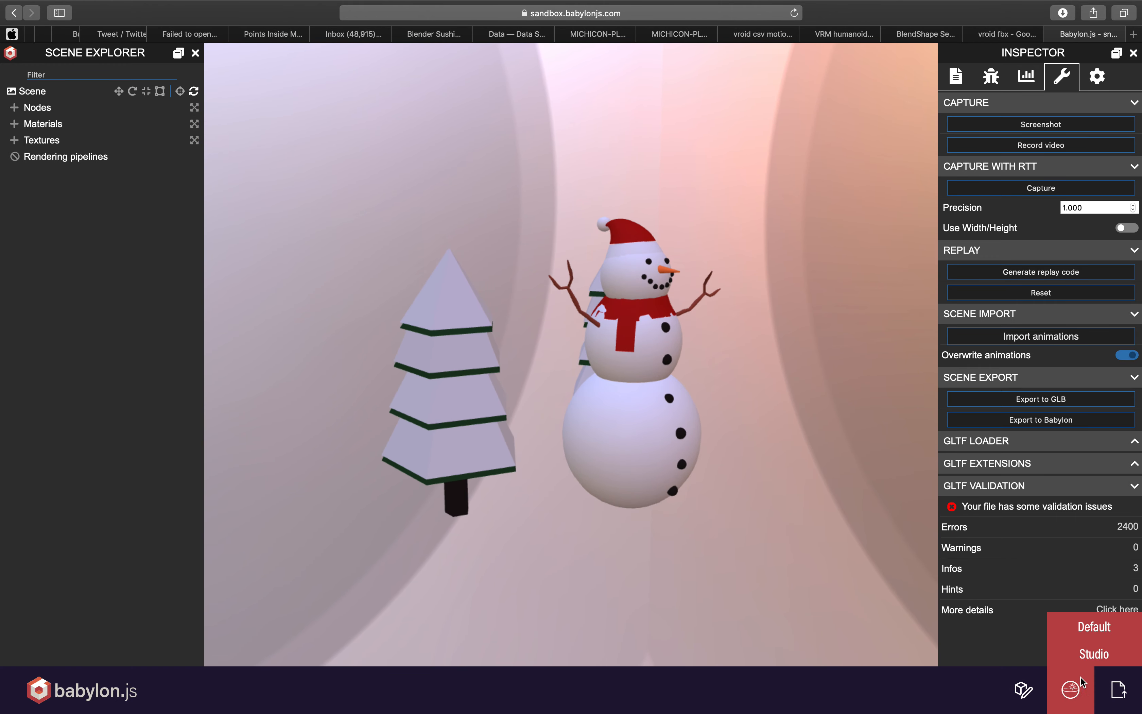
left_click(1091, 654)
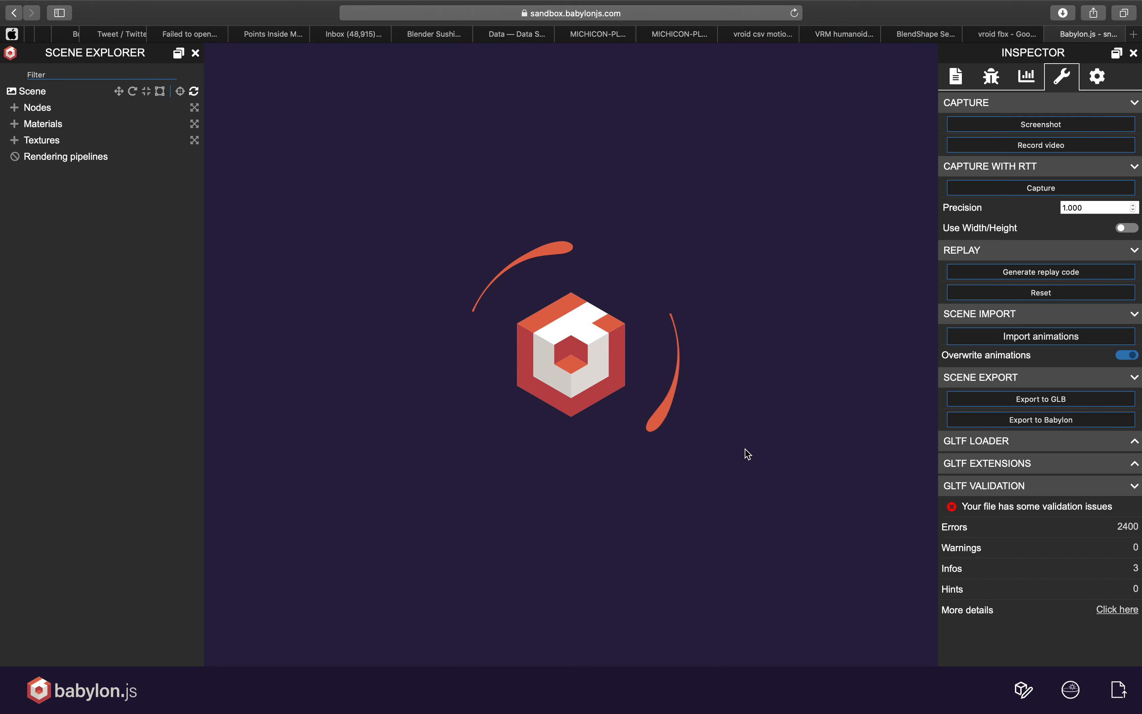
left_click(1061, 698)
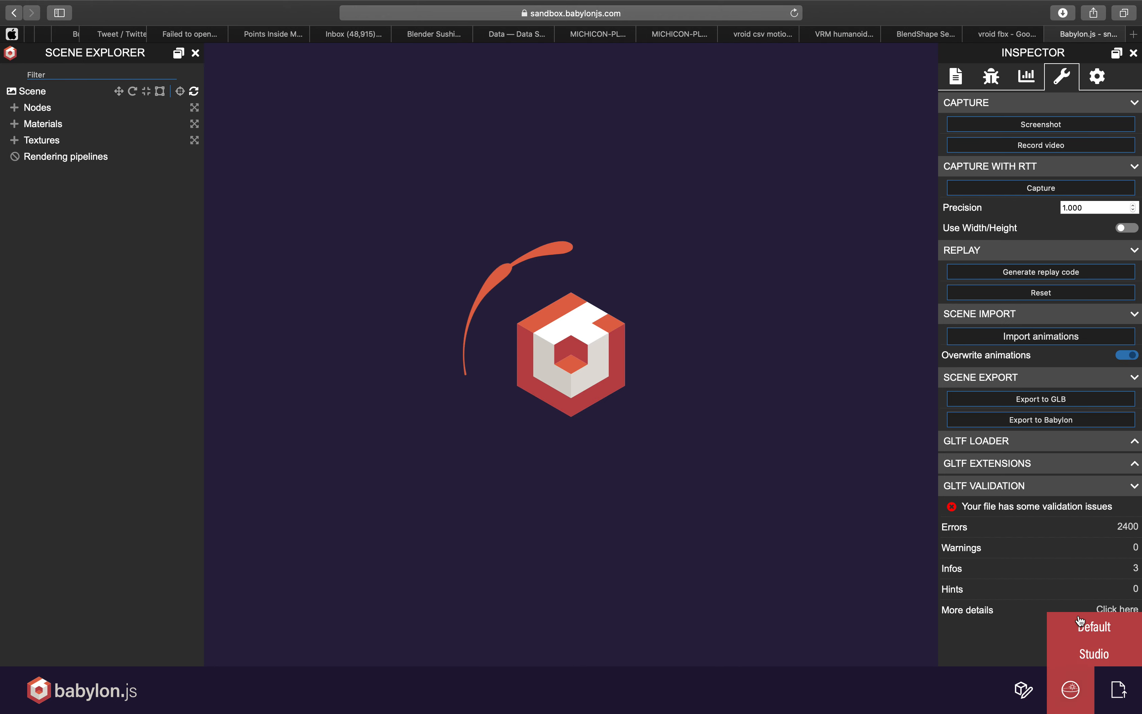
left_click(1080, 628)
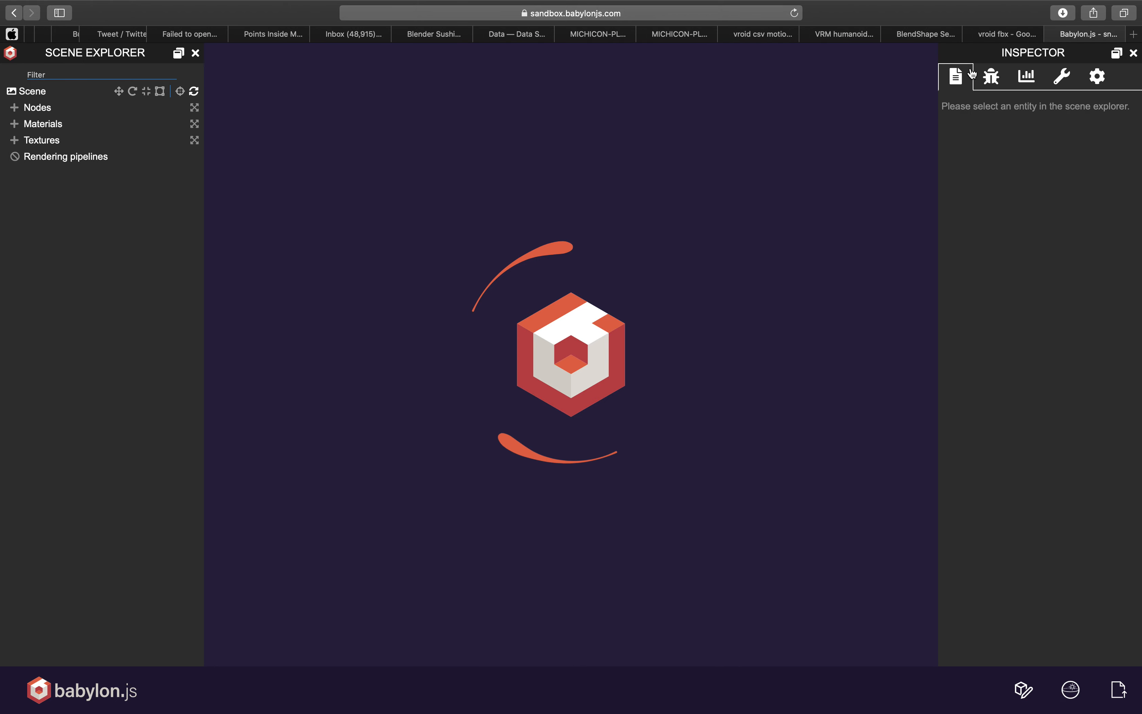
left_click(1053, 35)
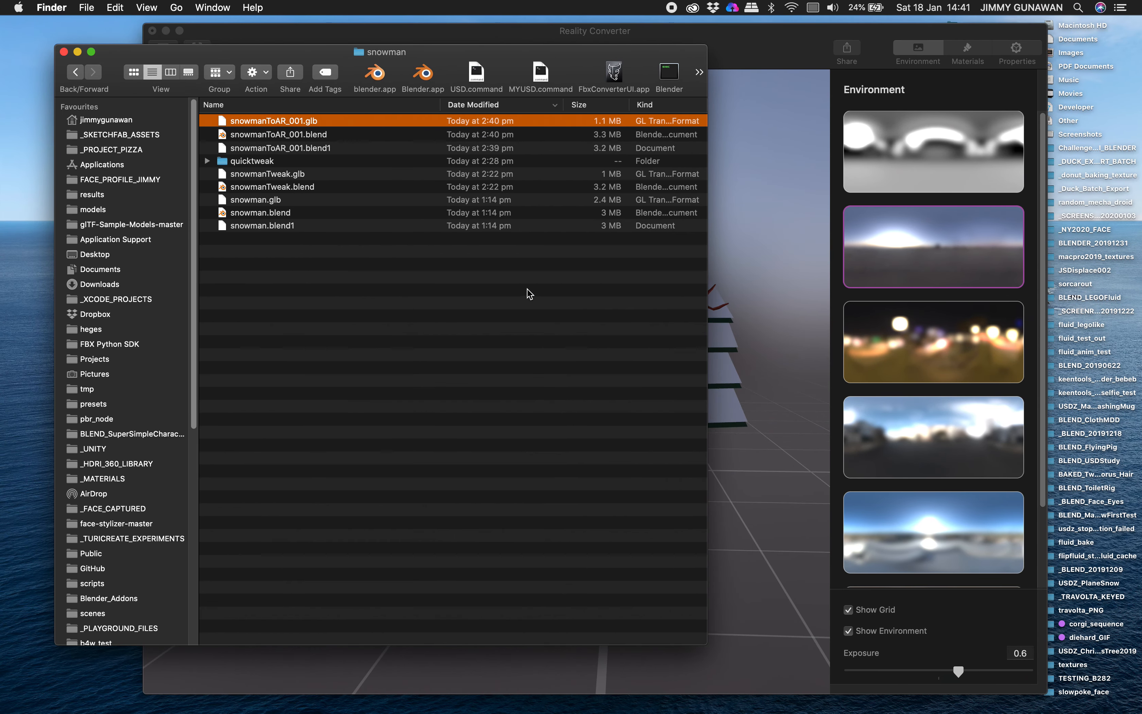
Return to Reality Converter and examine how the snowman and trees reflect the light from different angles
left_click(726, 45)
left_click_drag(593, 255, 616, 270)
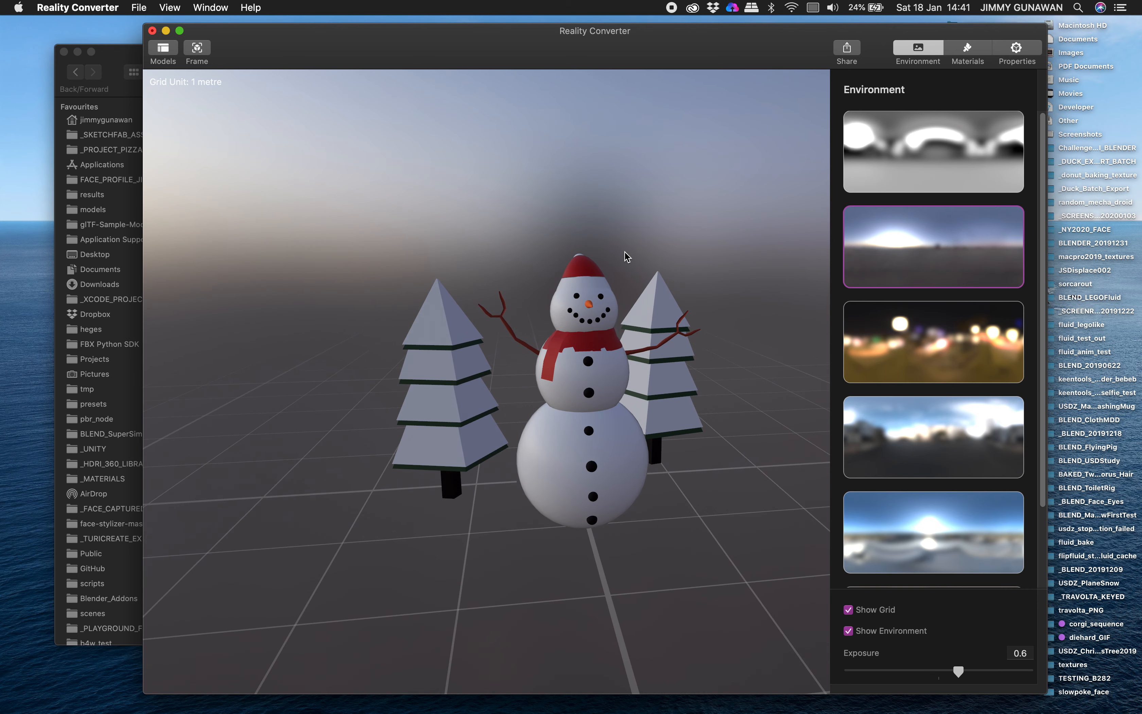
left_click_drag(543, 257, 518, 261)
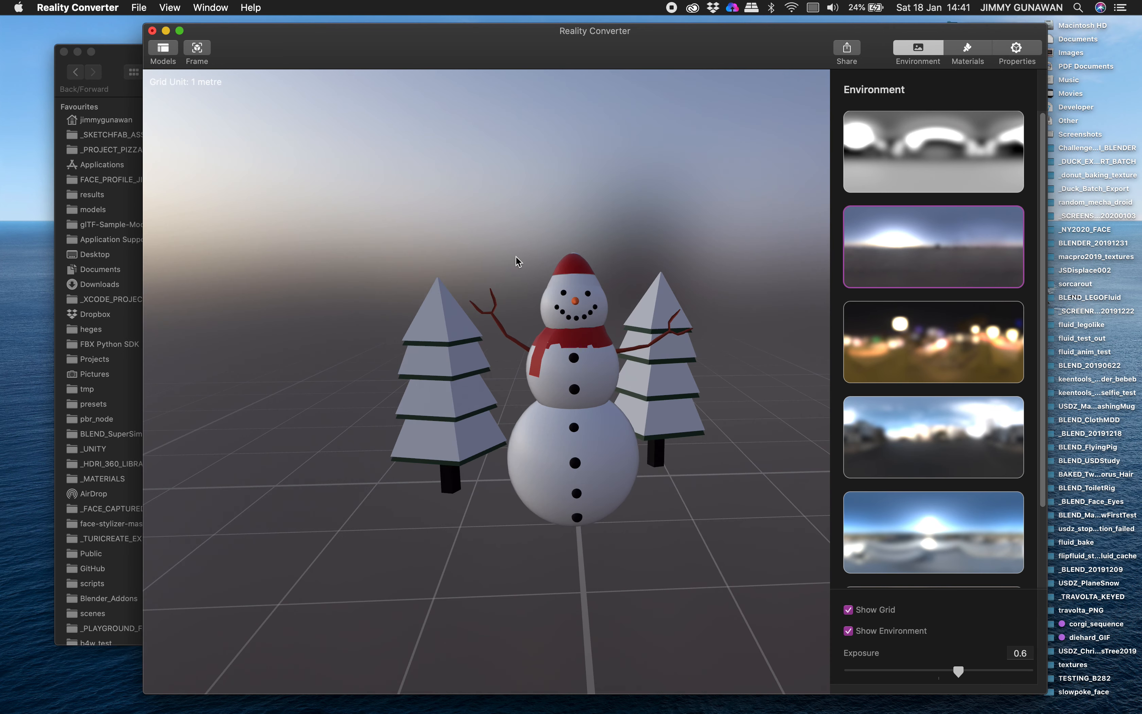
left_click_drag(661, 395, 643, 379)
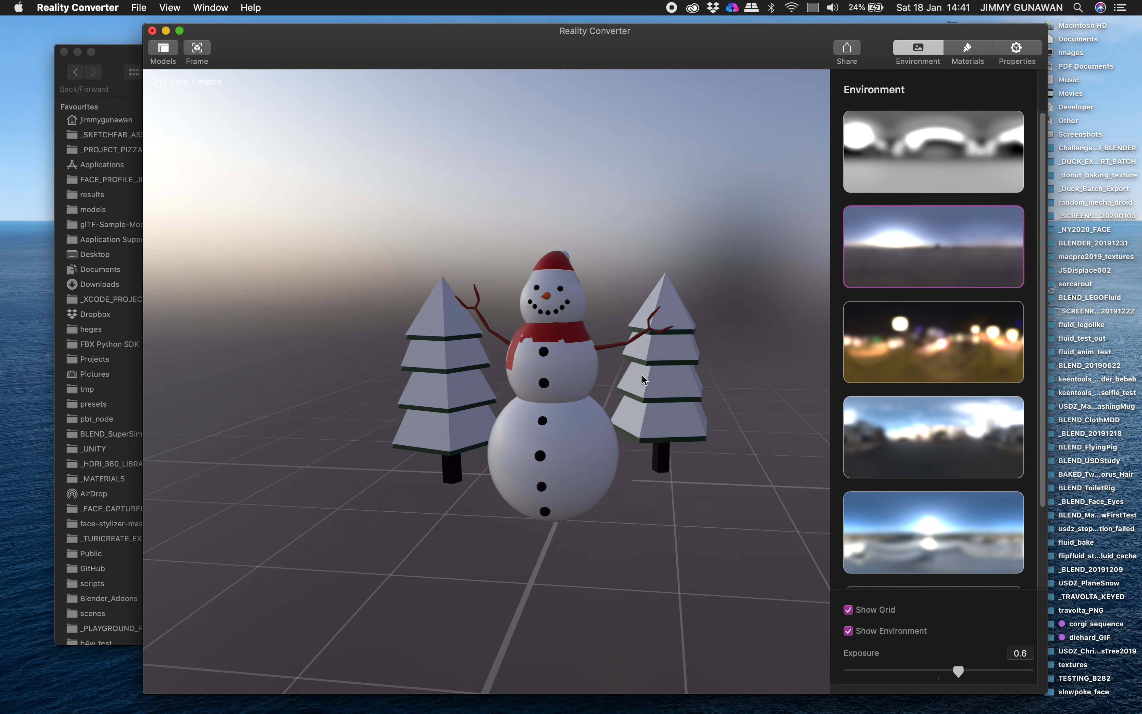
Preview the snowman under the grey studio, night lights, cloudy street and blue sky environments
left_click(917, 149)
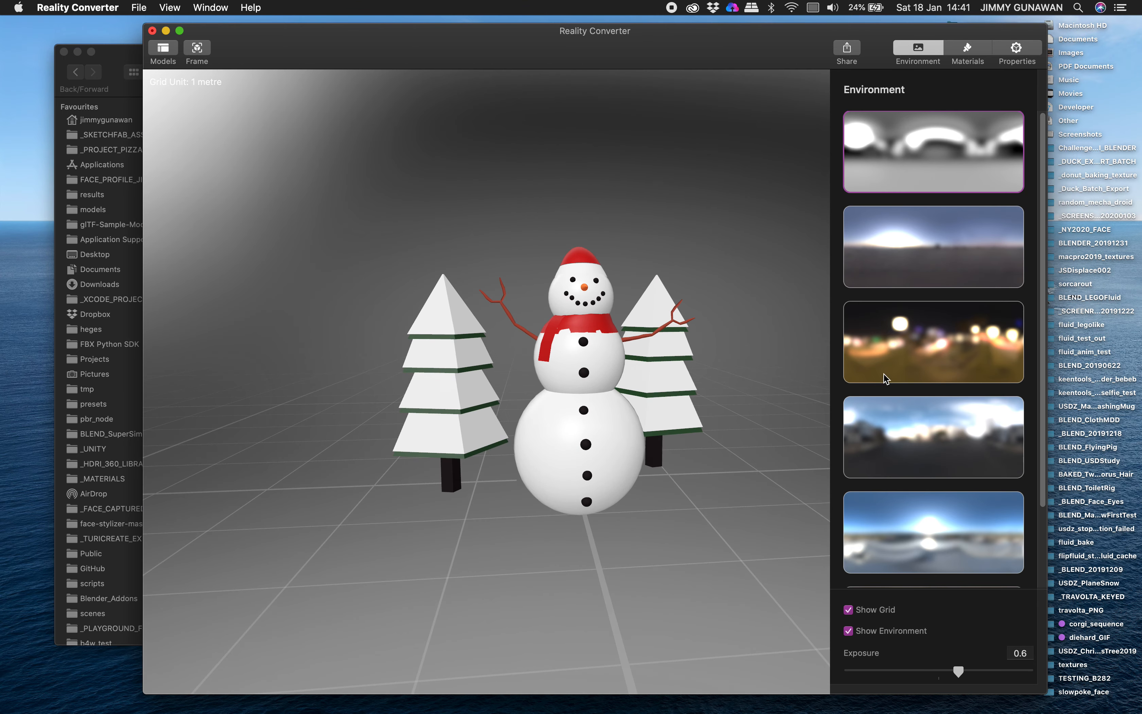
left_click(890, 381)
left_click_drag(705, 368, 686, 348)
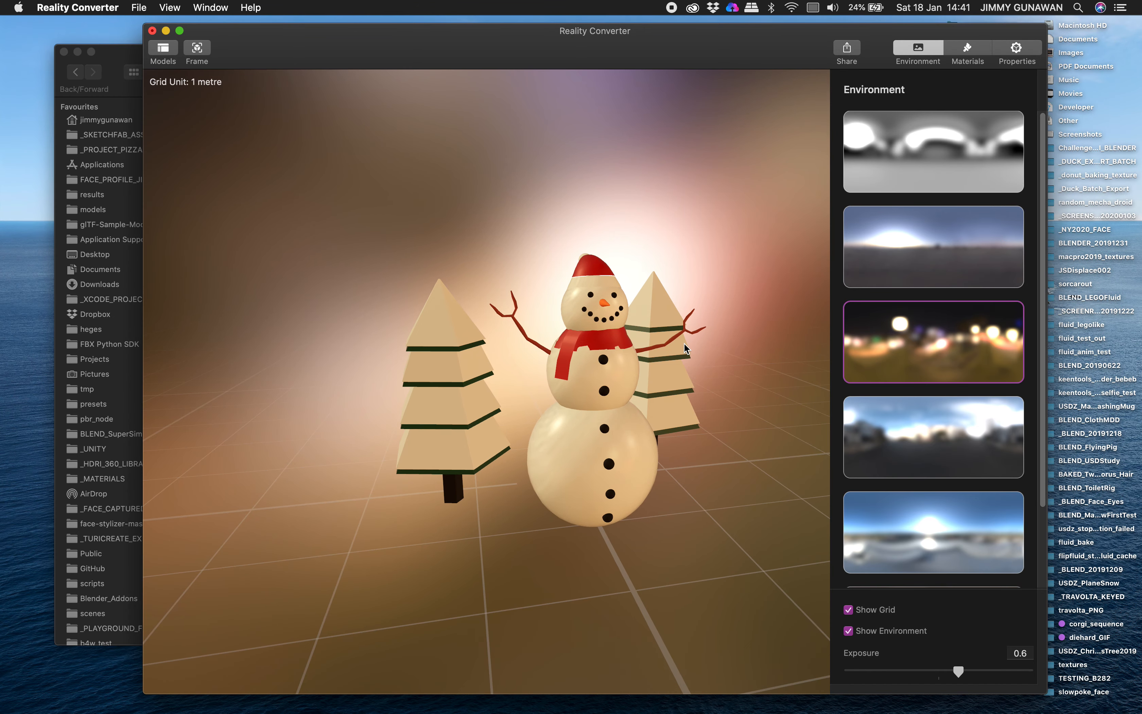
left_click(994, 428)
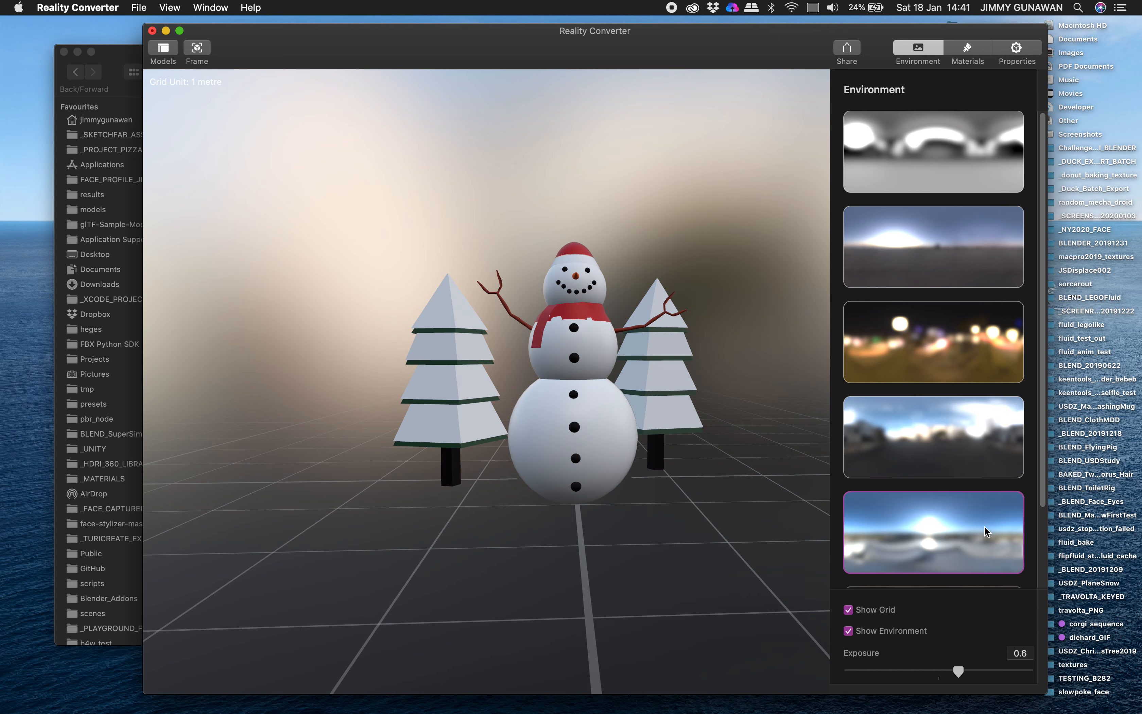
left_click(985, 531)
left_click_drag(734, 392, 728, 422)
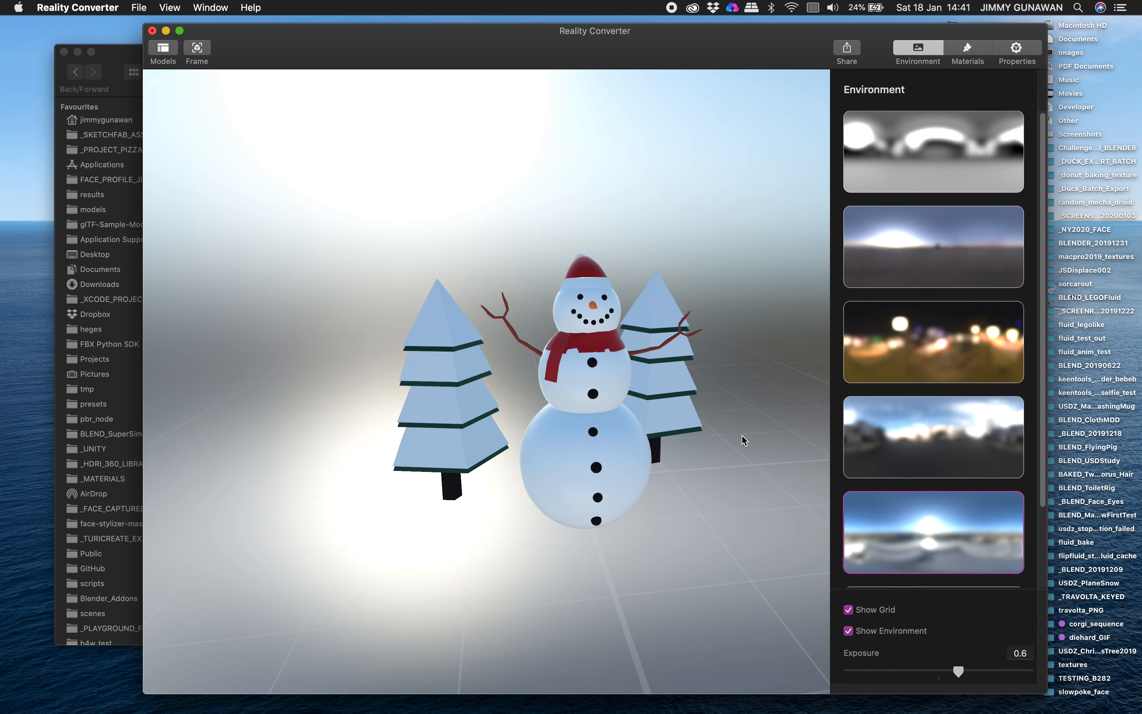
Set Exposure to 0.2 and light the snowman with the night lights environment after comparing the cloudy street one
mouse_move(957, 669)
left_mouse_down()
mouse_move(983, 670)
mouse_move(947, 669)
left_mouse_up()
left_click(919, 431)
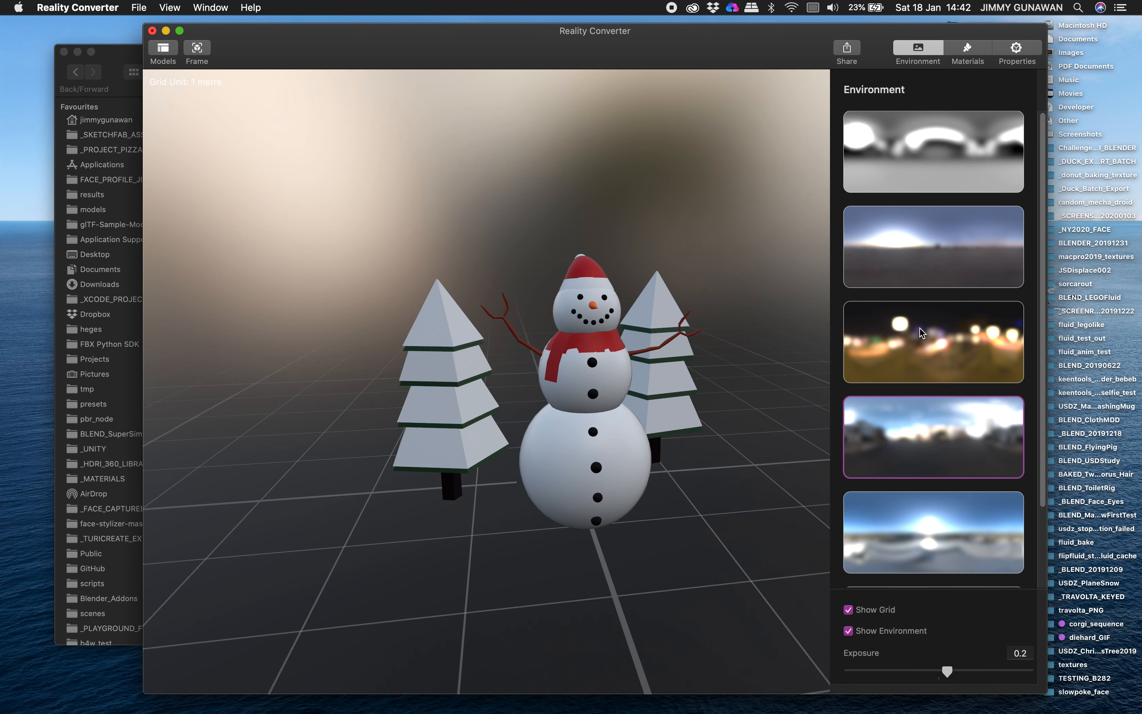
left_click(920, 332)
left_click_drag(747, 324, 721, 308)
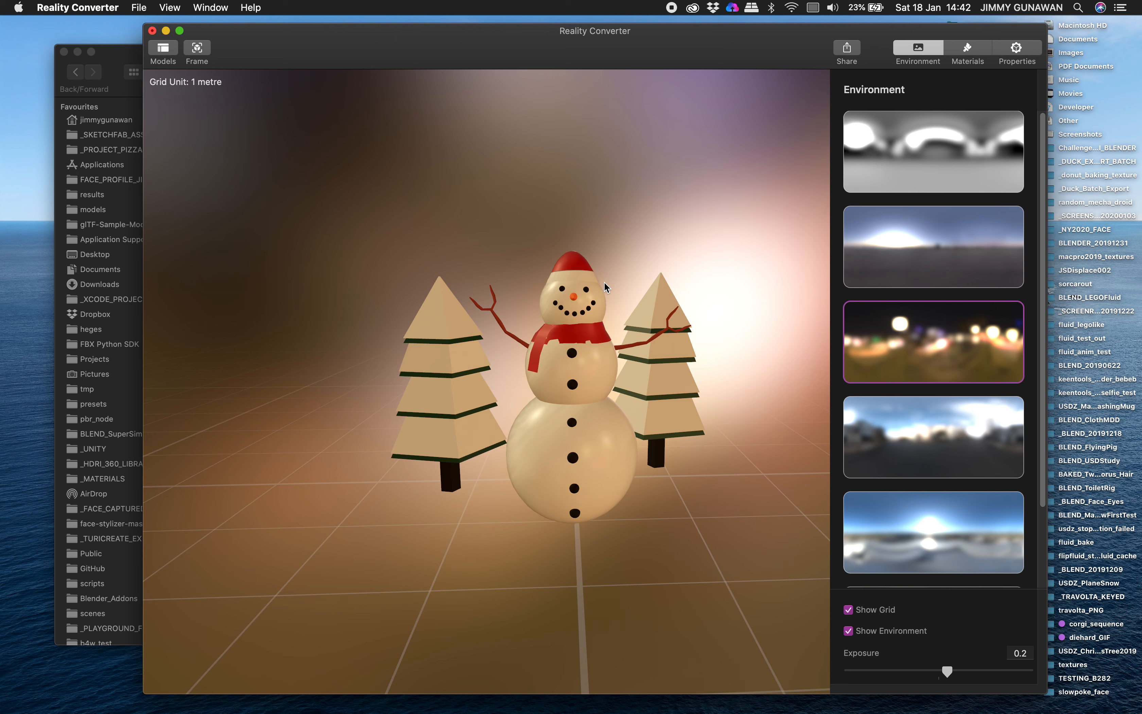
left_click_drag(616, 320, 638, 316)
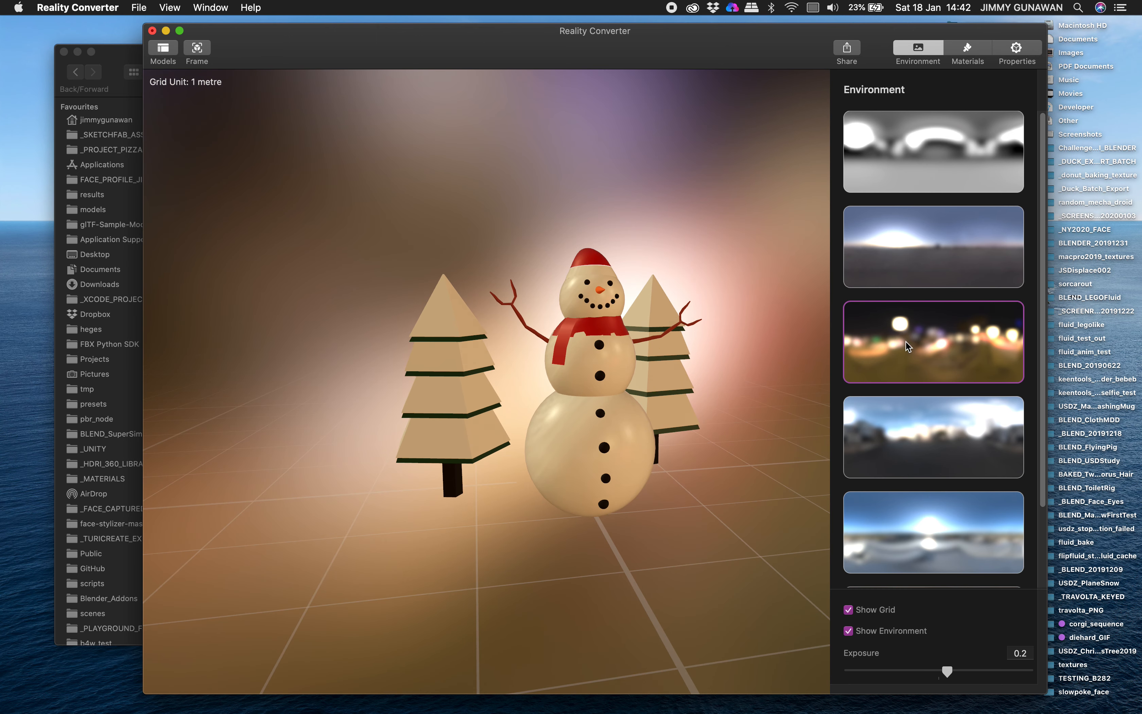
left_click_drag(700, 373, 718, 344)
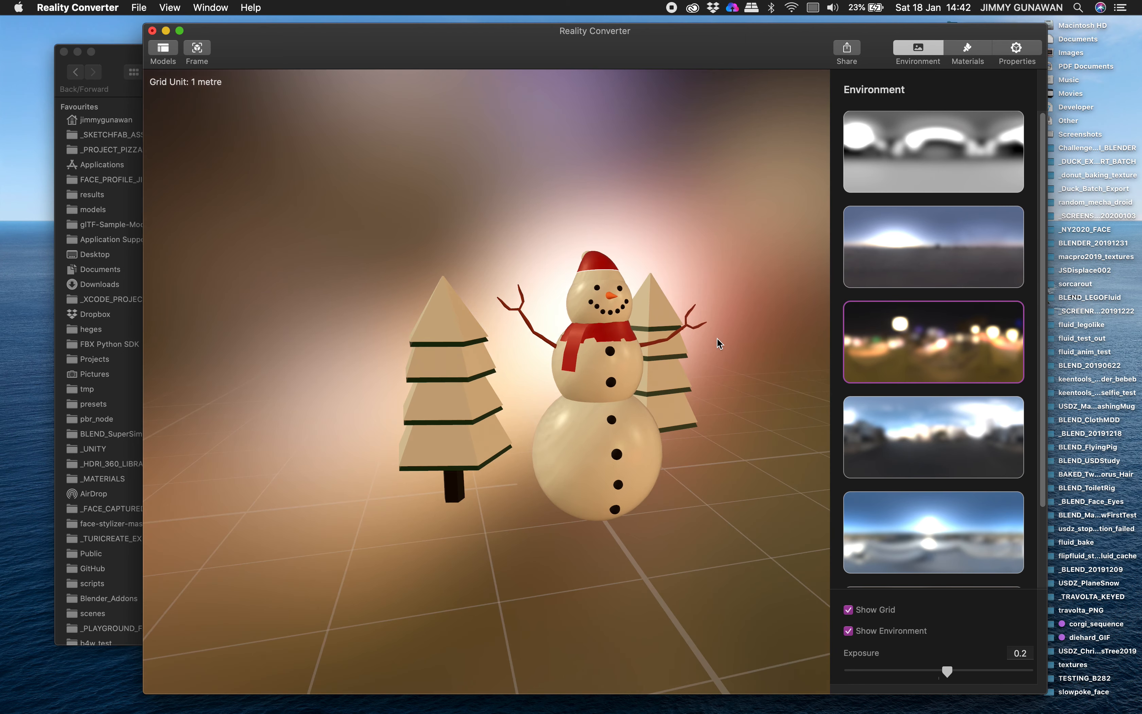
Export the snowman model to the Desktop as snowmanToAR_001.usdz
left_click_drag(302, 65, 351, 62)
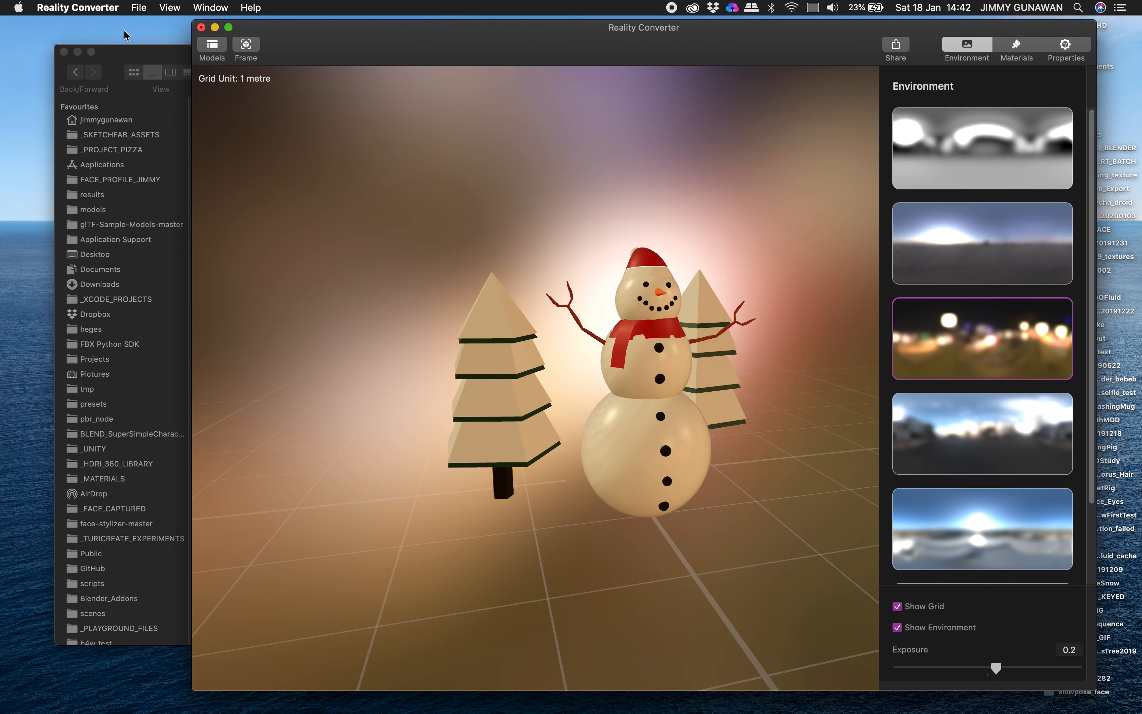
left_click(140, 8)
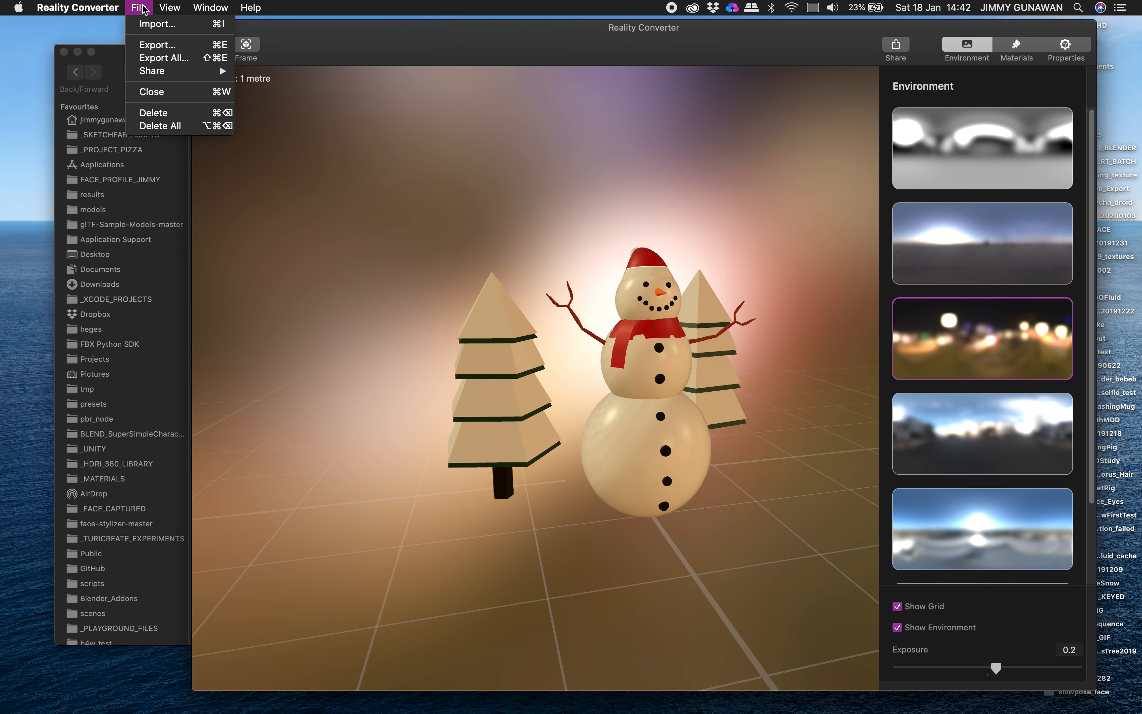
left_click(191, 48)
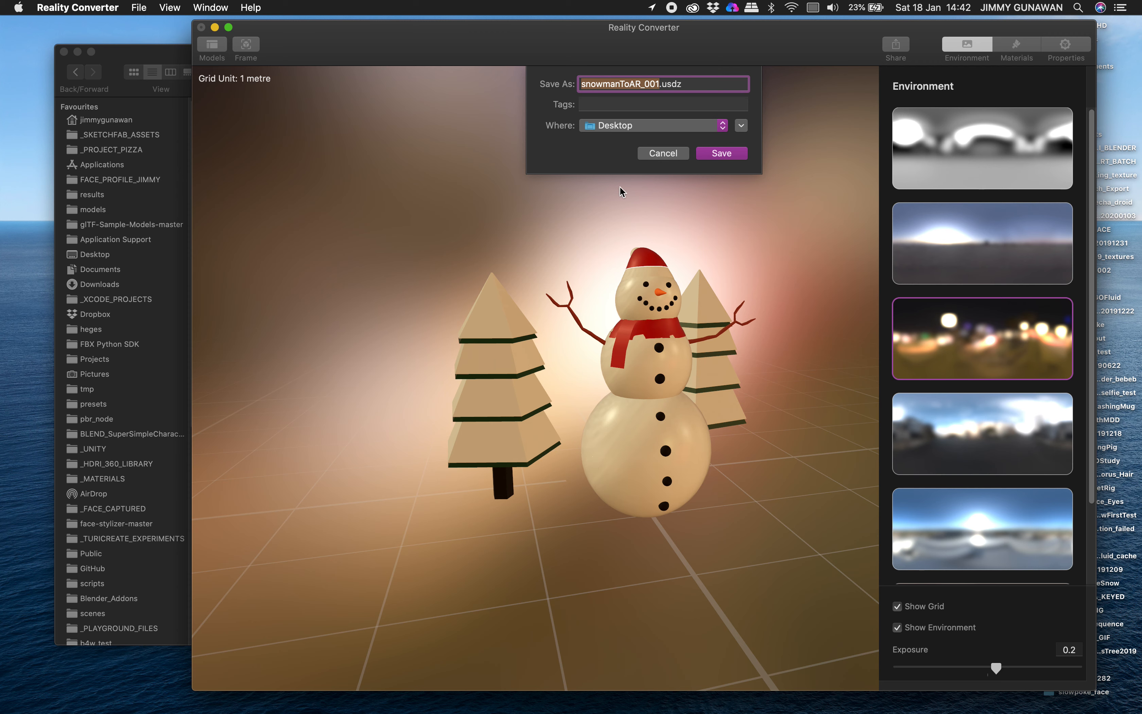
left_click(719, 152)
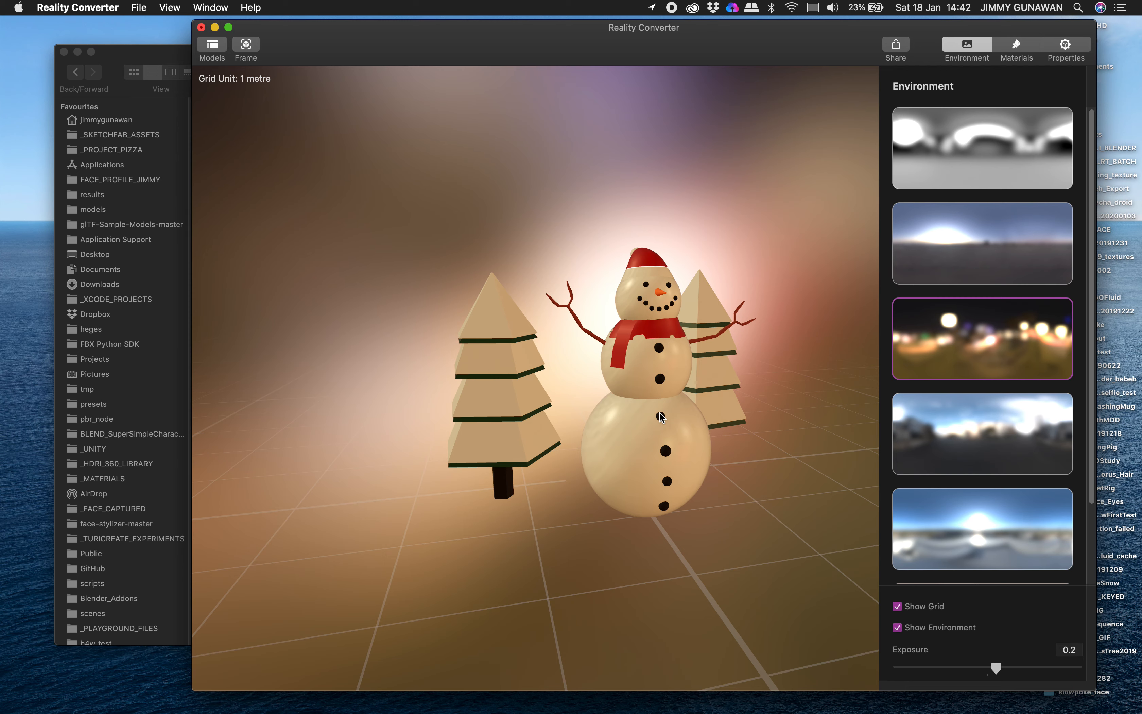
Examine the snowman and trees up close and from several angles under the night lights environment
scroll(660, 417, "up", 3)
scroll(660, 413, "up", 10)
left_click_drag(660, 413, 532, 405)
scroll(710, 388, "down", 10)
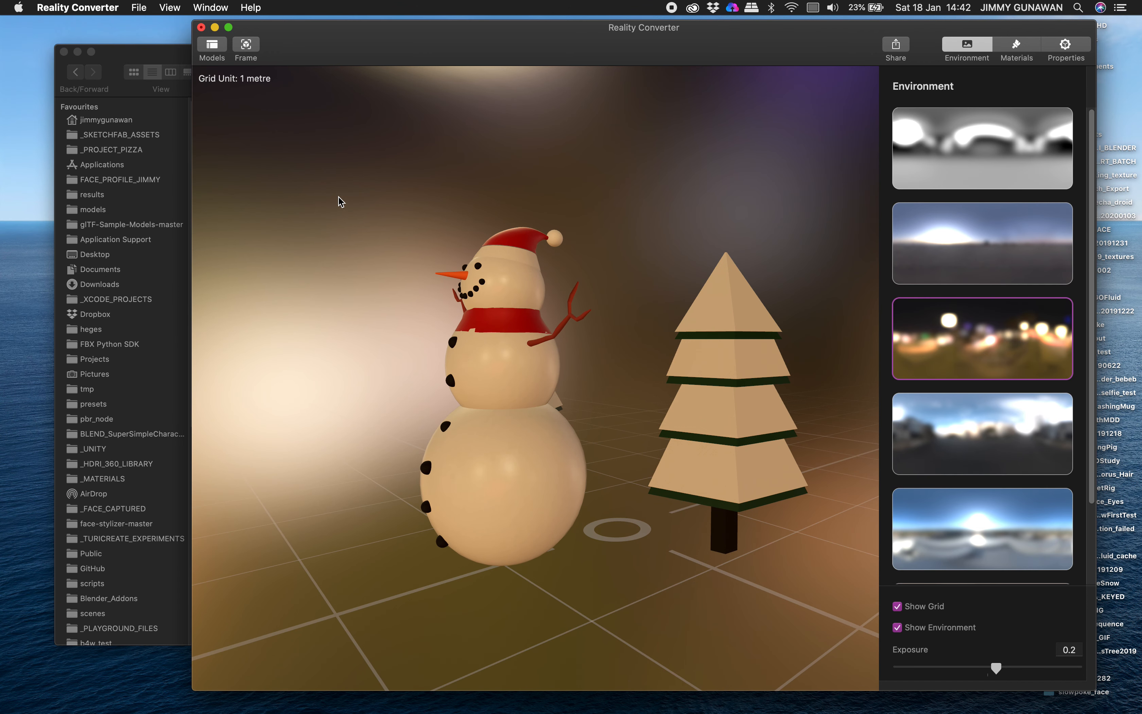
left_click_drag(508, 293, 623, 326)
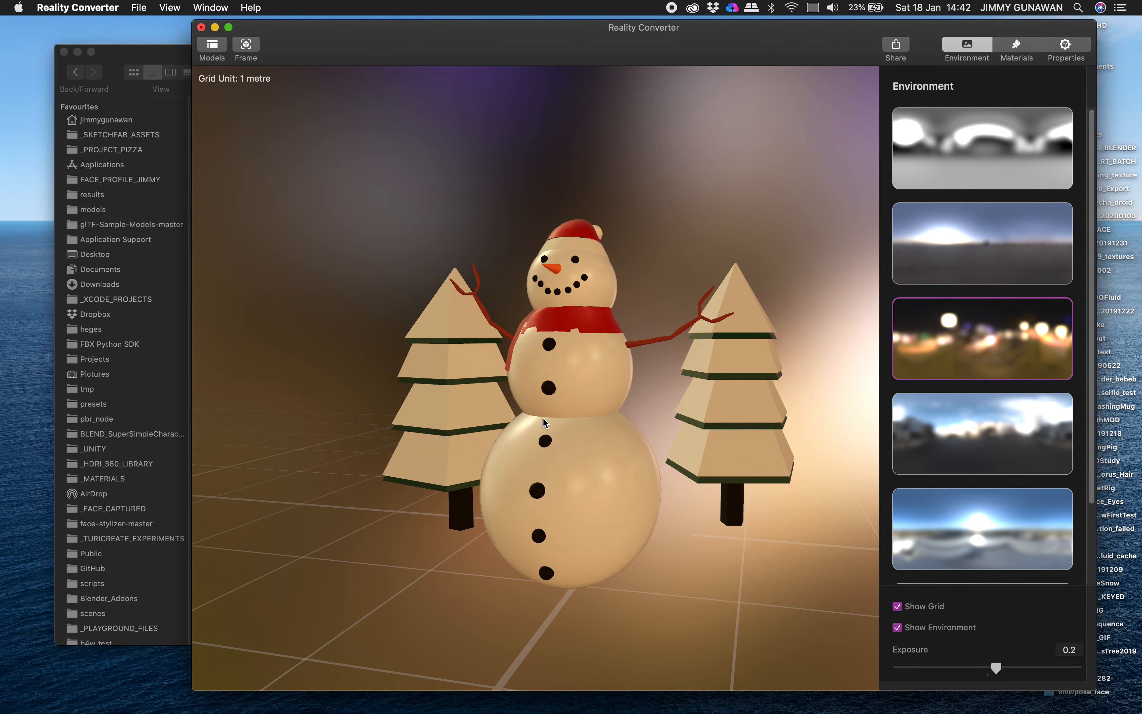
left_click_drag(599, 506, 547, 496)
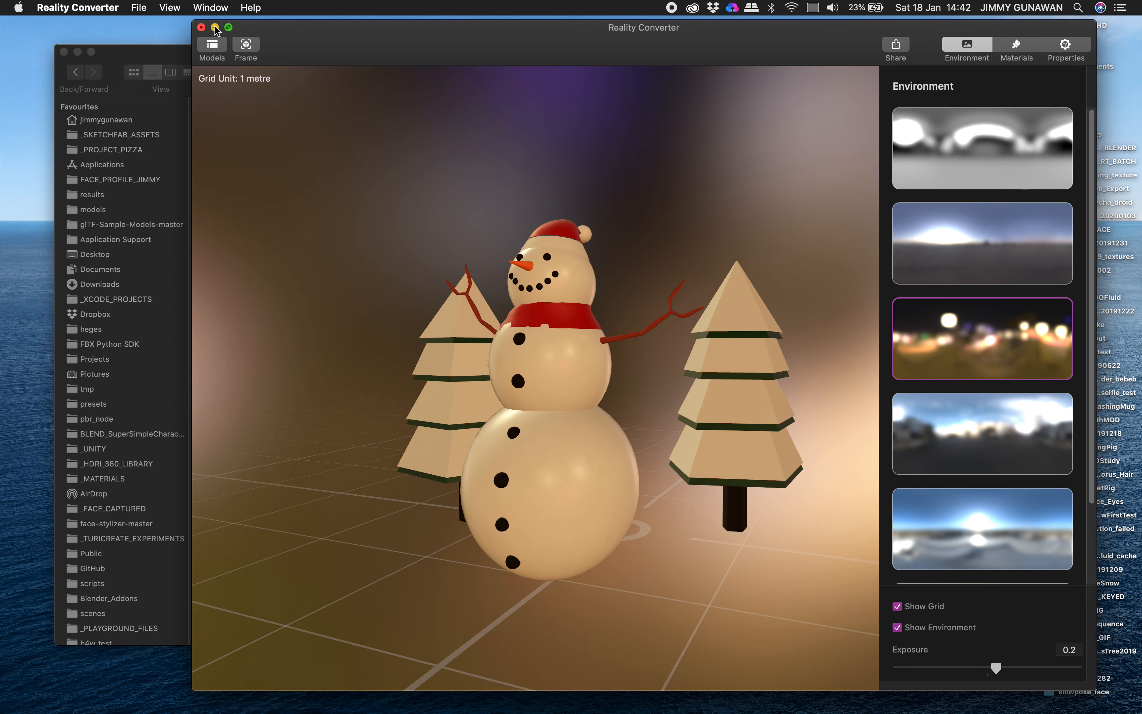
left_click_drag(459, 303, 508, 313)
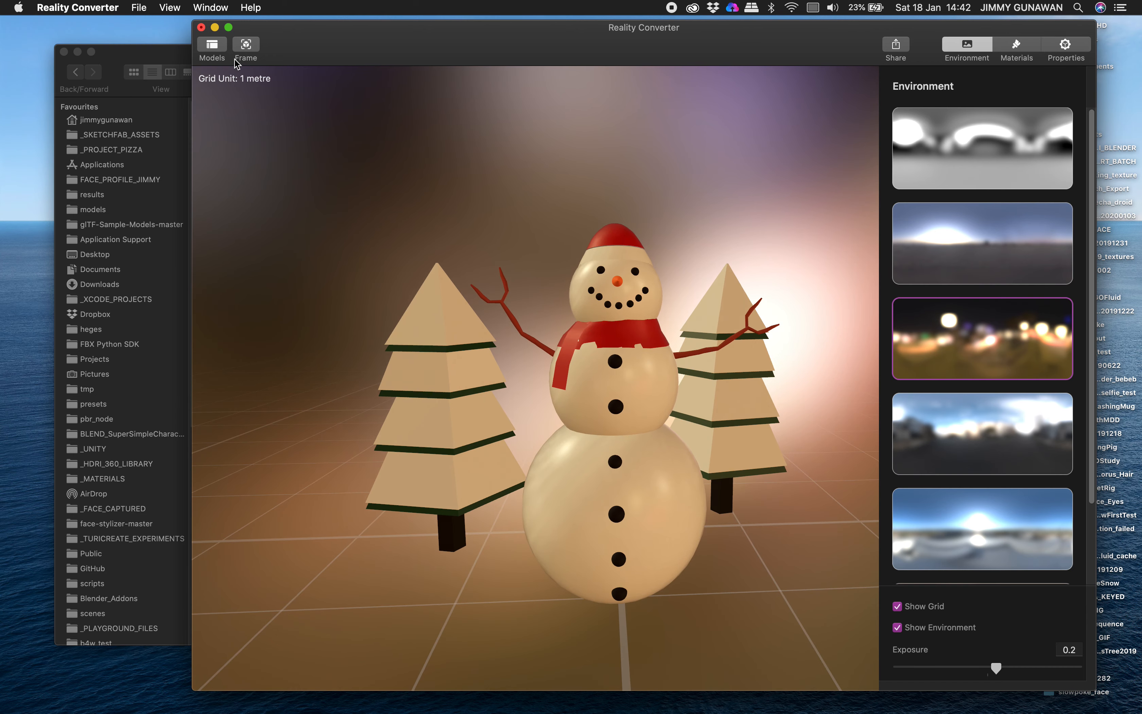
Minimize Reality Converter, go to the Desktop folder in Finder and preview snowmanToAR_001.usdz
left_click(215, 27)
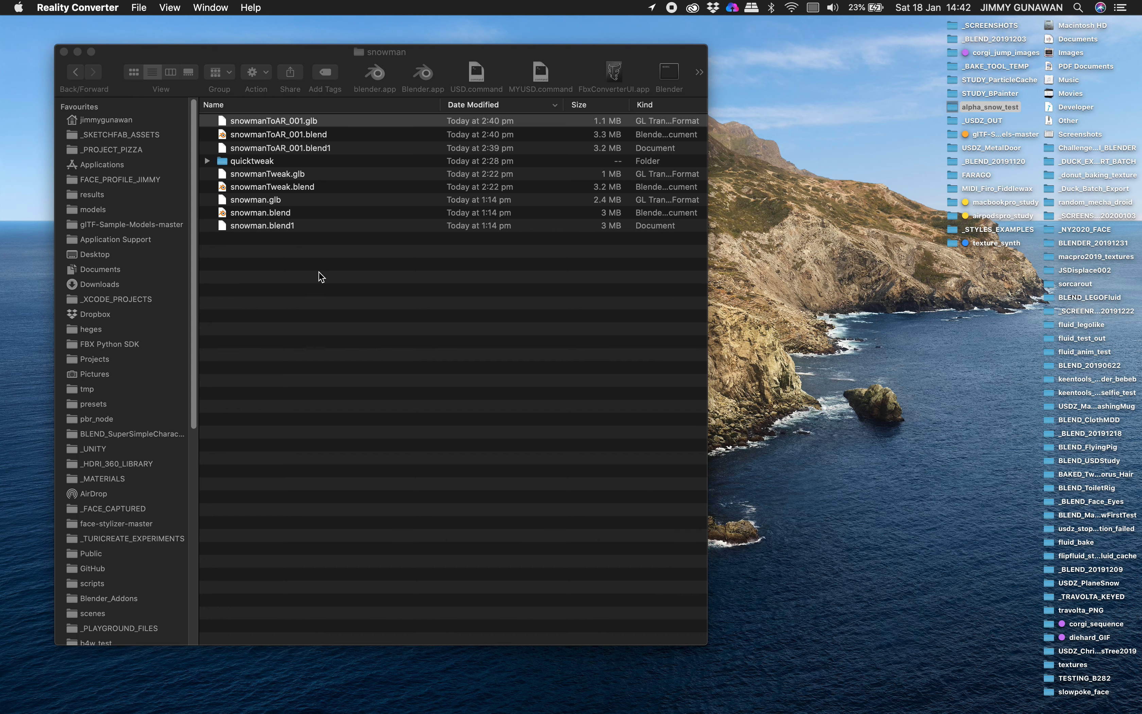
left_click(142, 259)
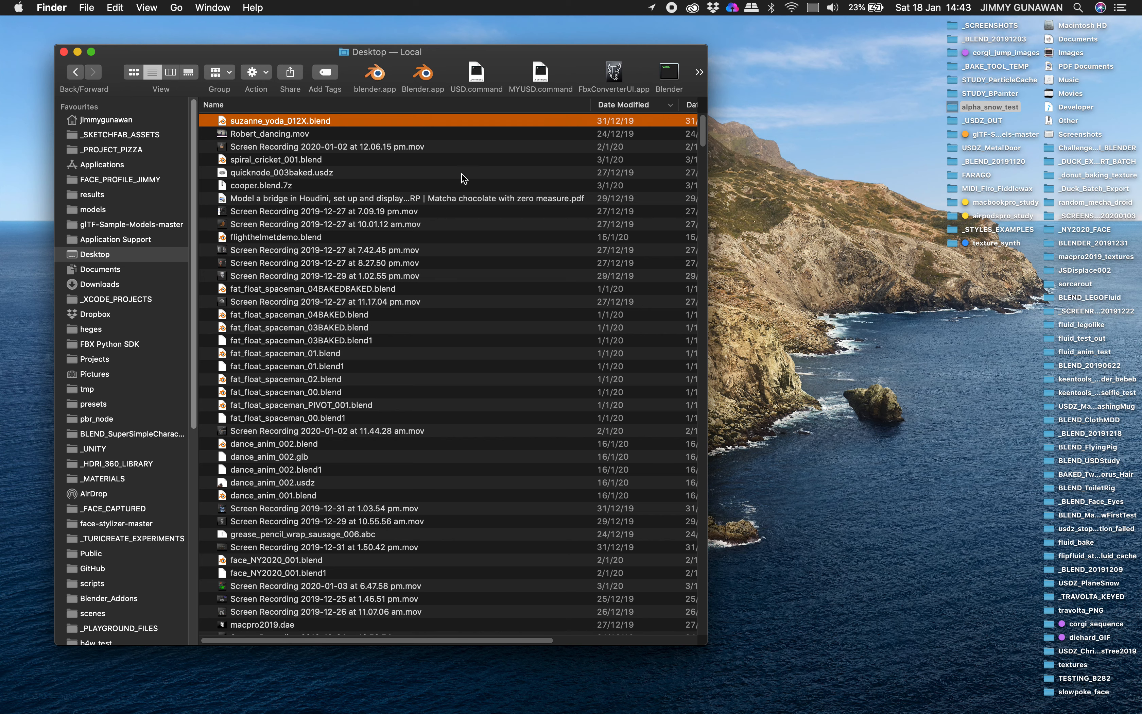
scroll(408, 182, "up", 10)
scroll(380, 147, "up", 15)
left_click(357, 124)
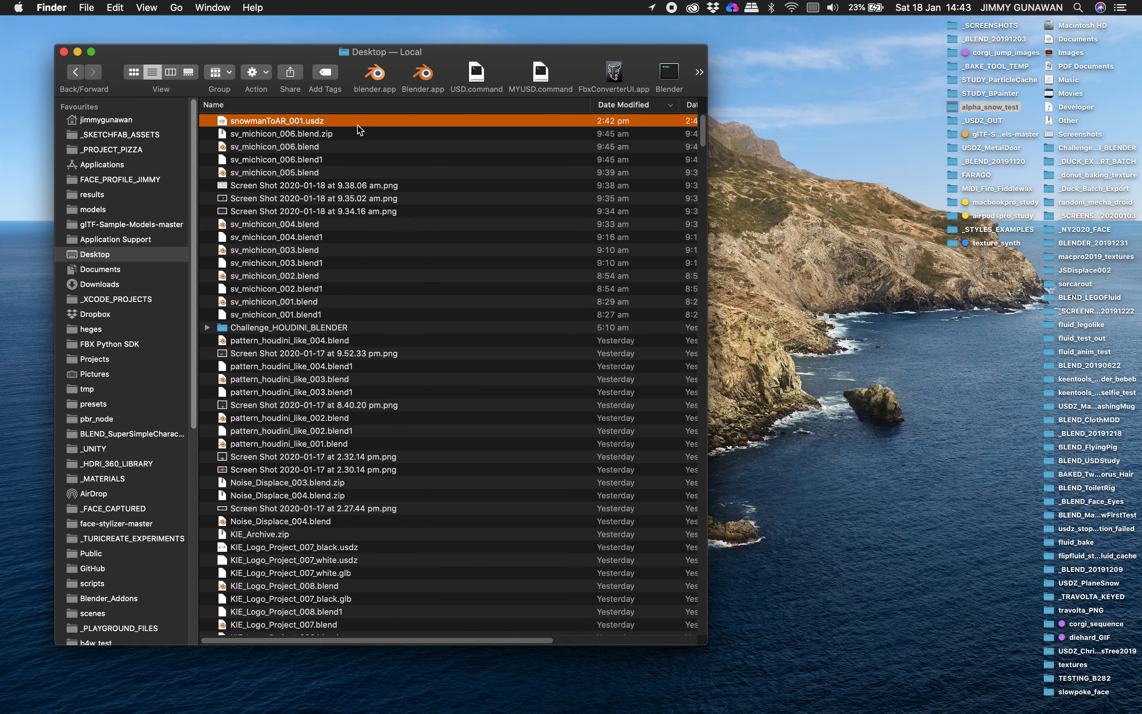
key("space")
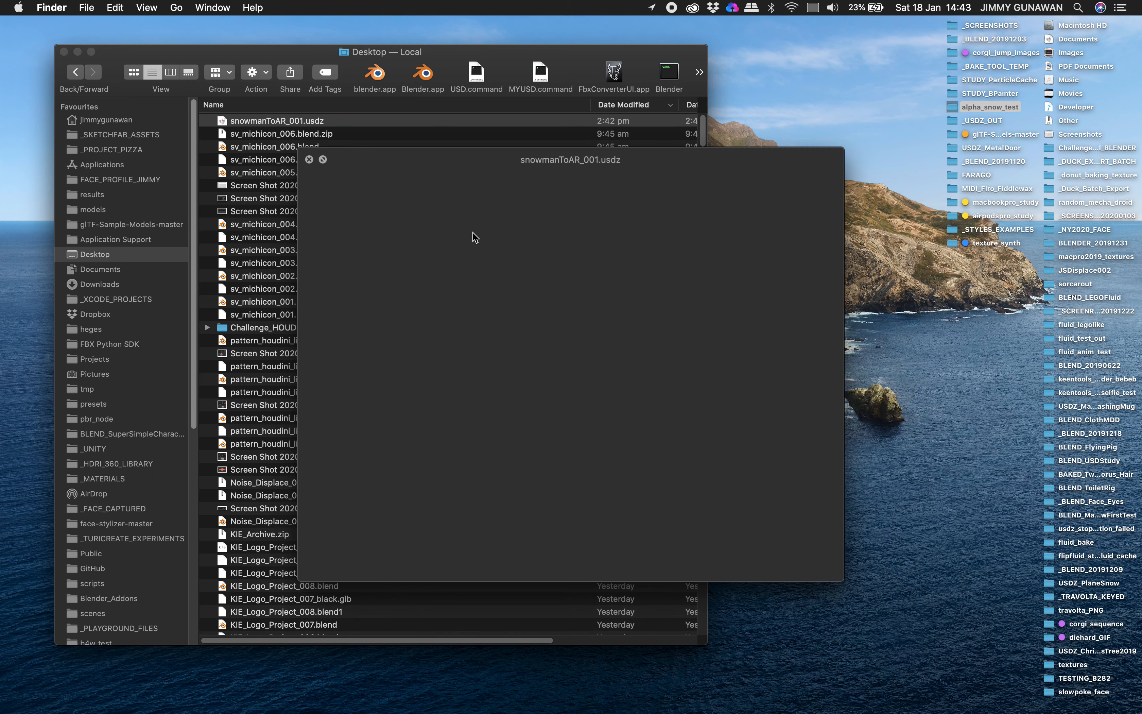
left_click_drag(567, 339, 565, 372)
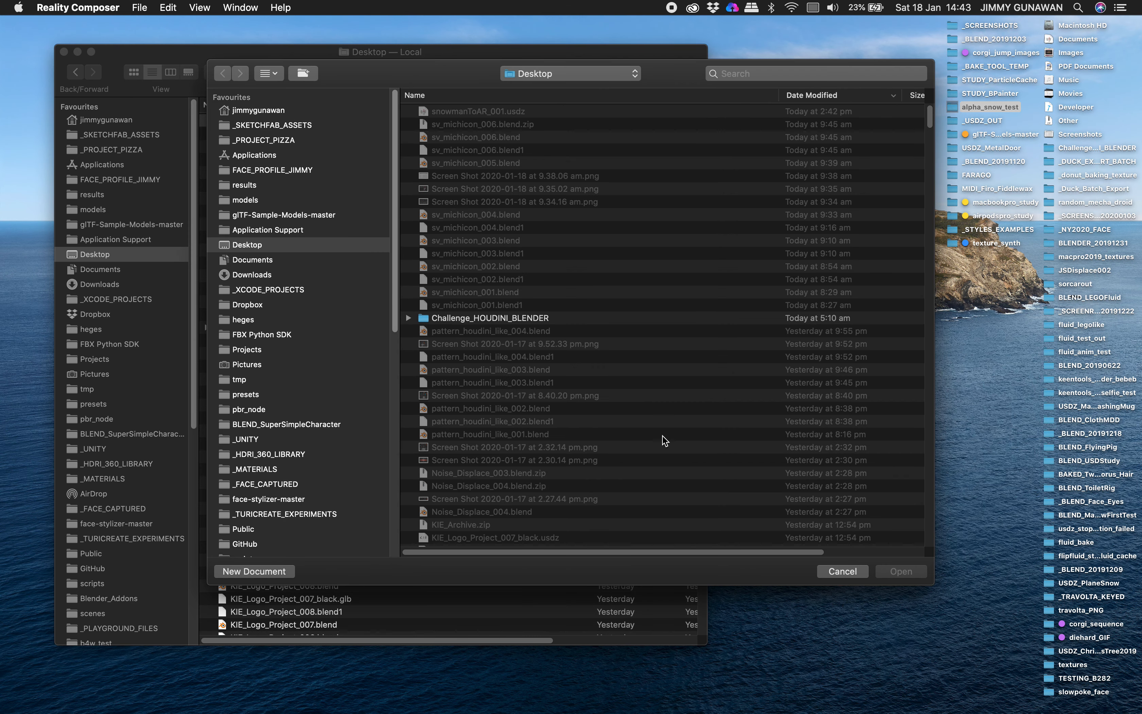
Dismiss the open-file dialog in Reality Composer and create a new project with a horizontal anchor
key("Escape")
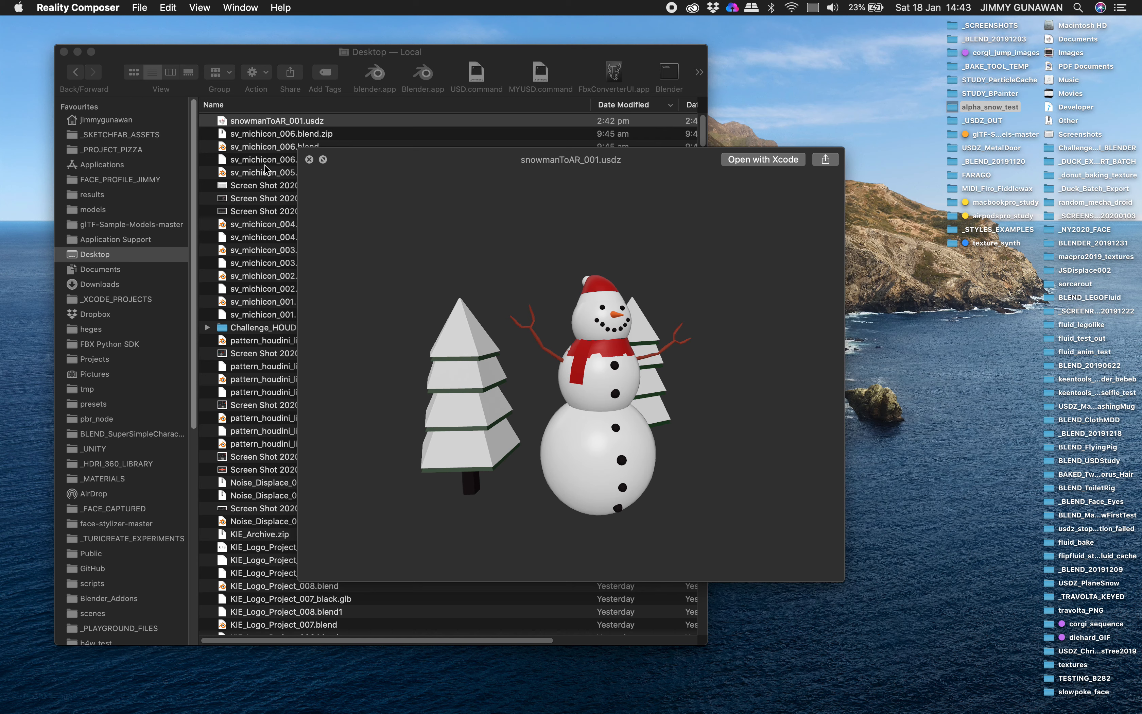
left_click(138, 10)
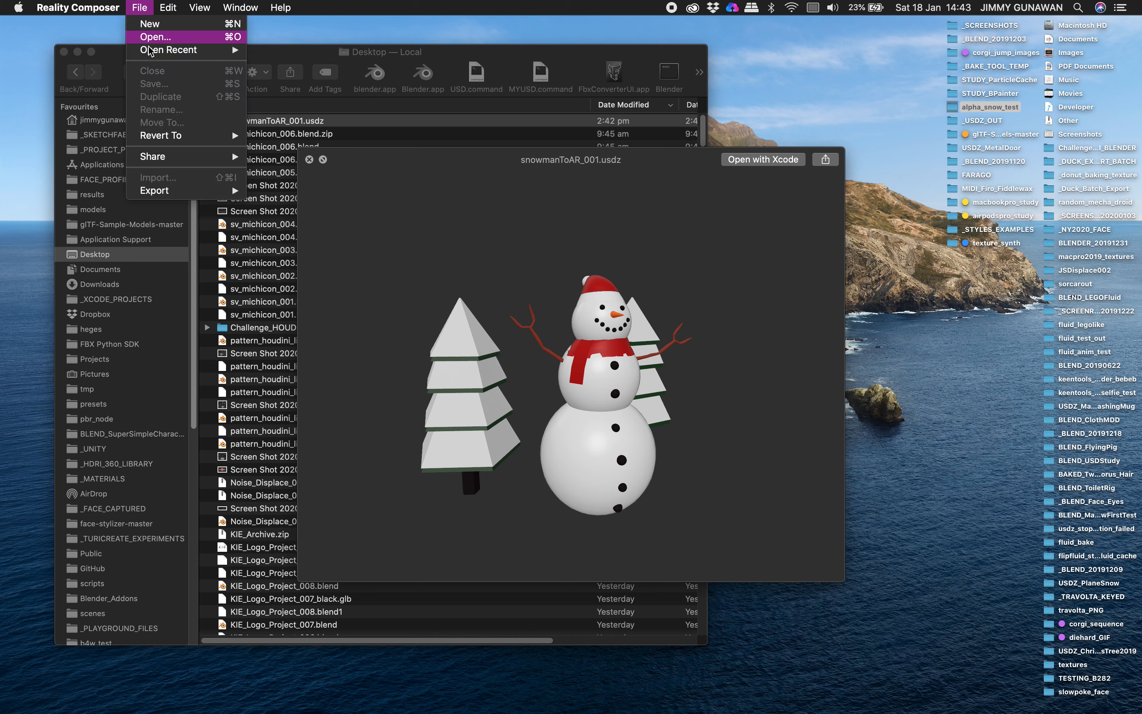
mouse_move(174, 56)
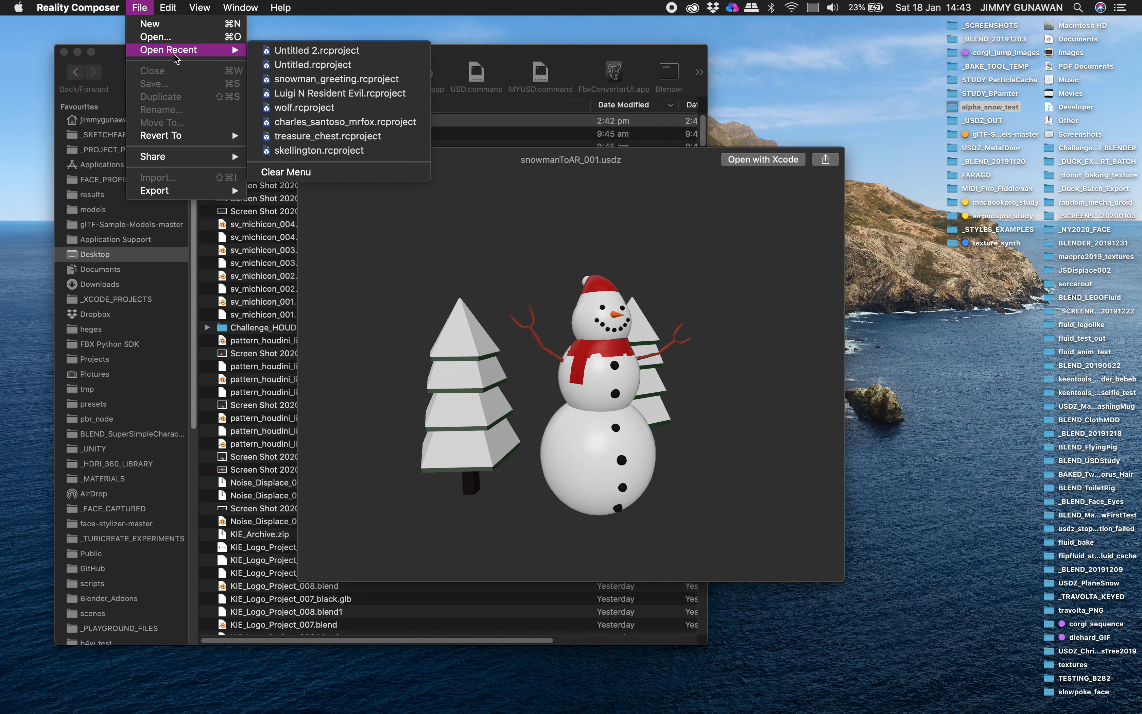
left_click(182, 26)
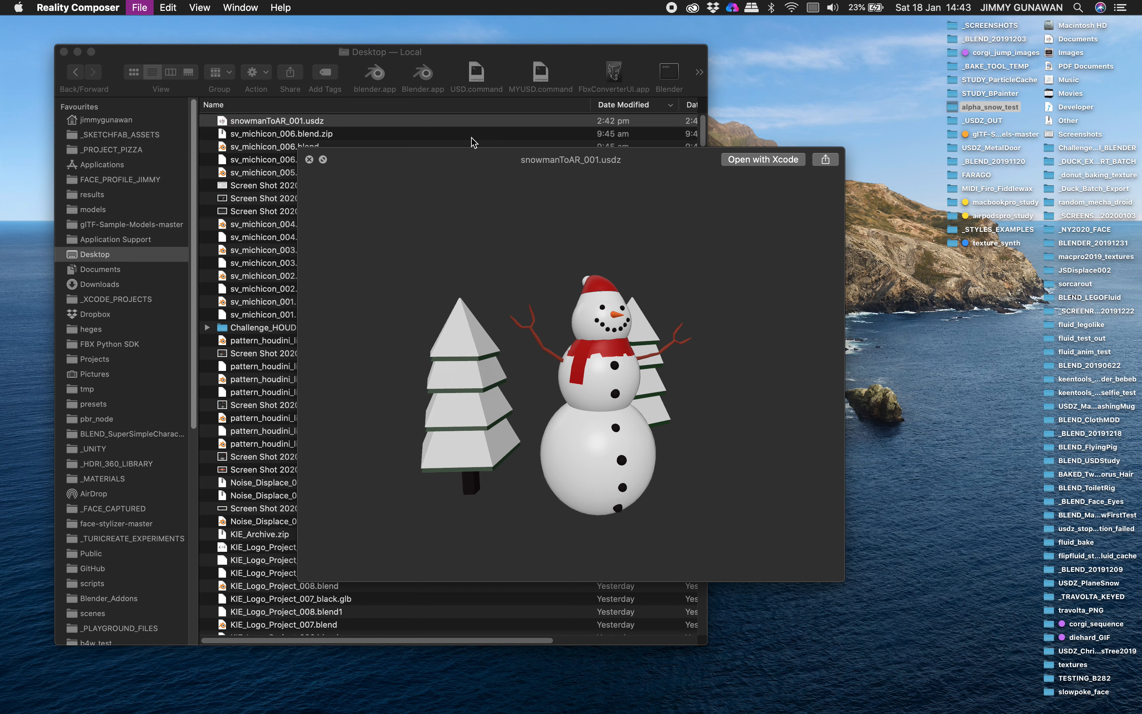
mouse_move(1, 640)
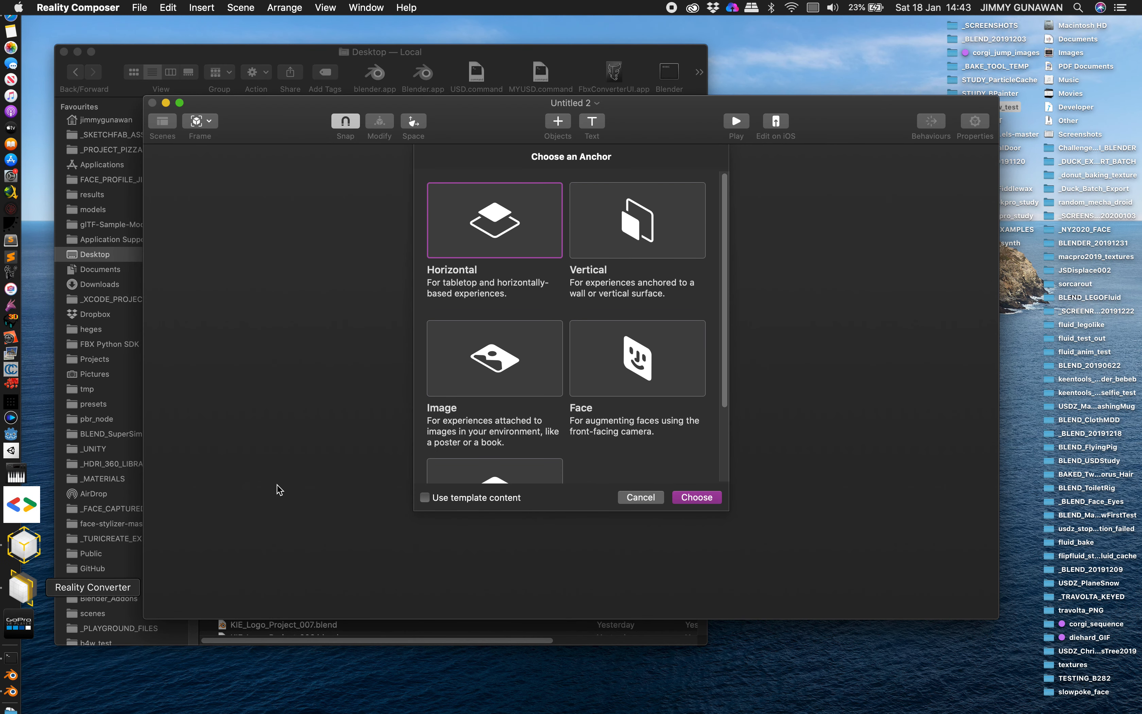
left_click(690, 497)
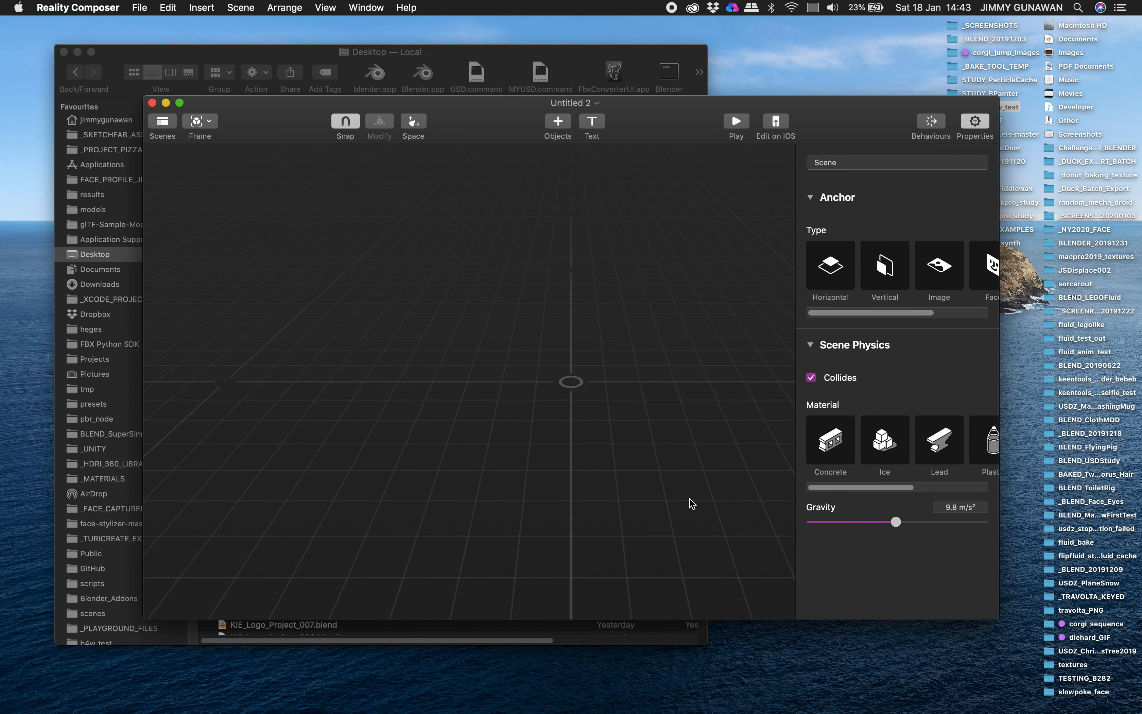
Import snowmanToAR_001.usdz from the Desktop folder into the new Reality Composer scene, moving the windows and closing the file preview as needed
left_click_drag(512, 124, 728, 315)
left_click(636, 166)
left_click_drag(636, 167, 580, 161)
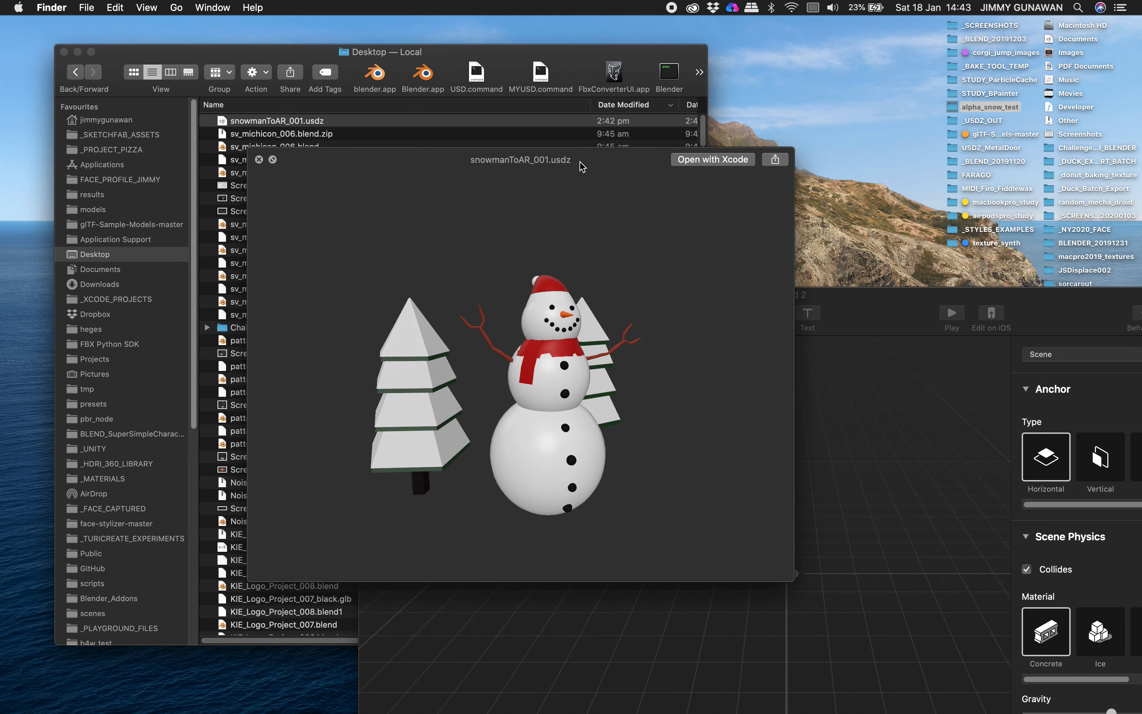
left_click(252, 154)
left_click_drag(302, 121, 827, 514)
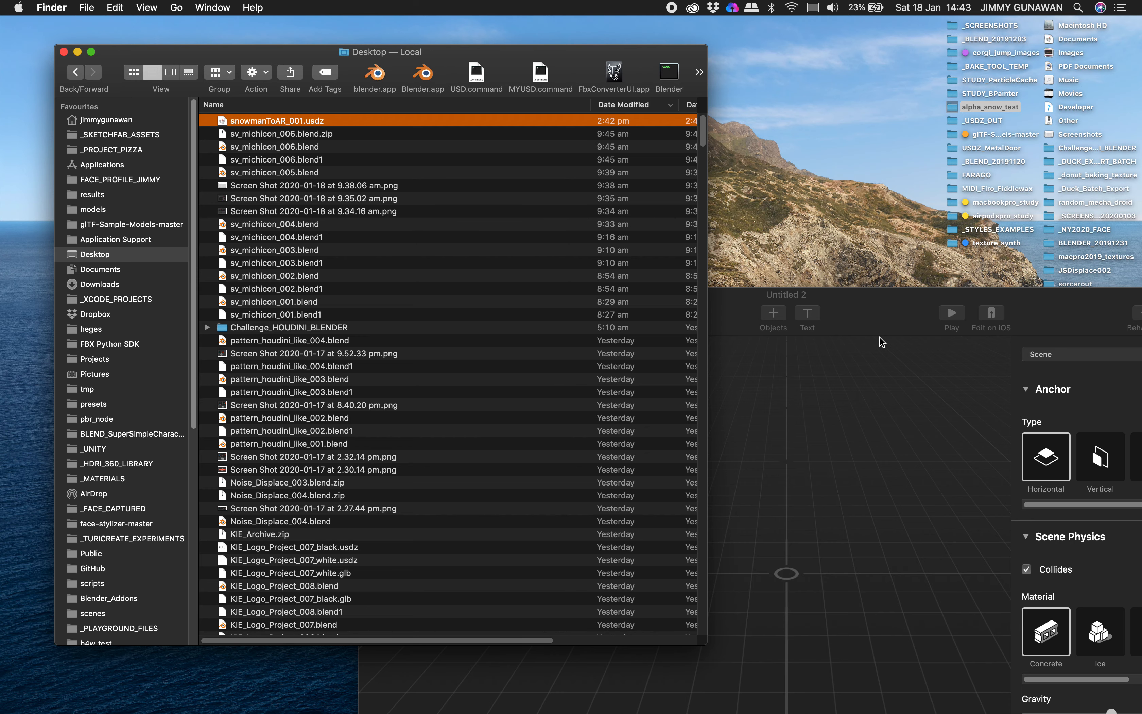
left_click_drag(884, 326, 689, 114)
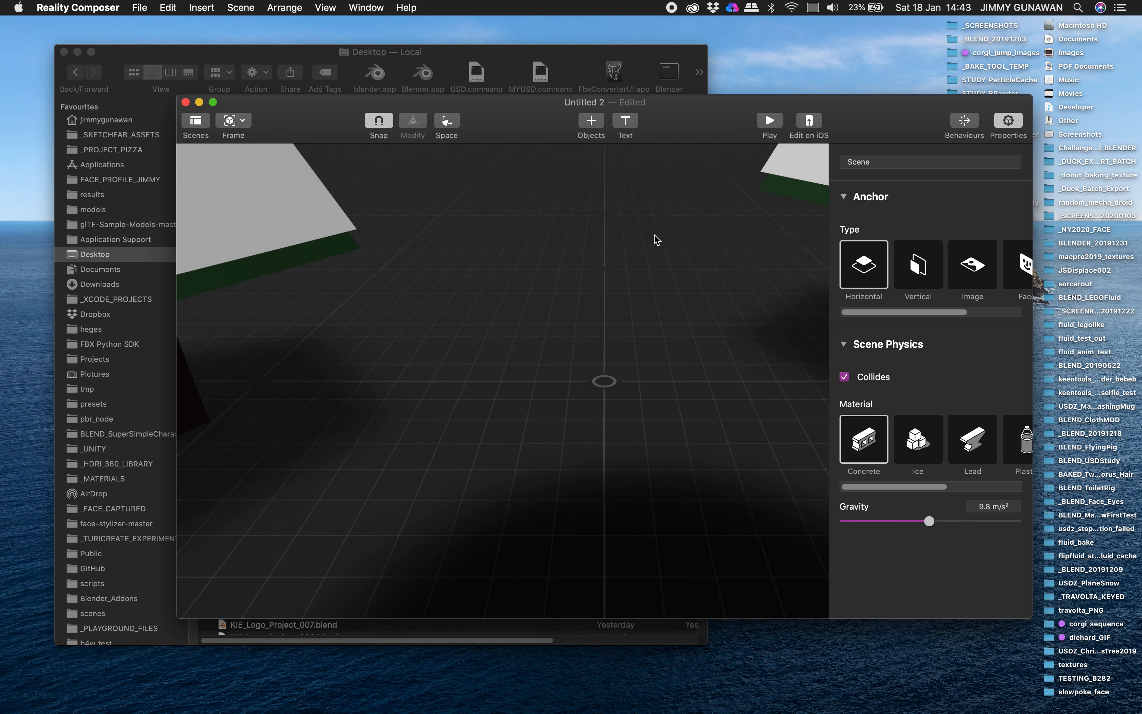
Examine the imported snowman and trees in the scene from different distances and angles
scroll(617, 310, "down", 5)
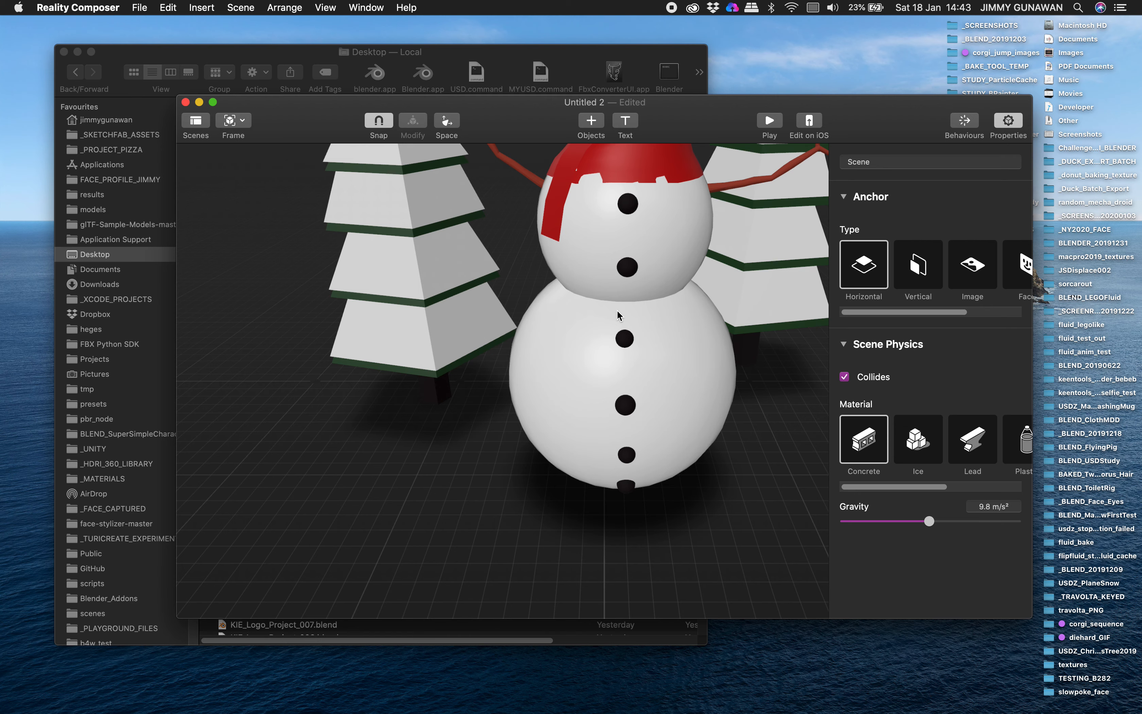
scroll(616, 309, "down", 5)
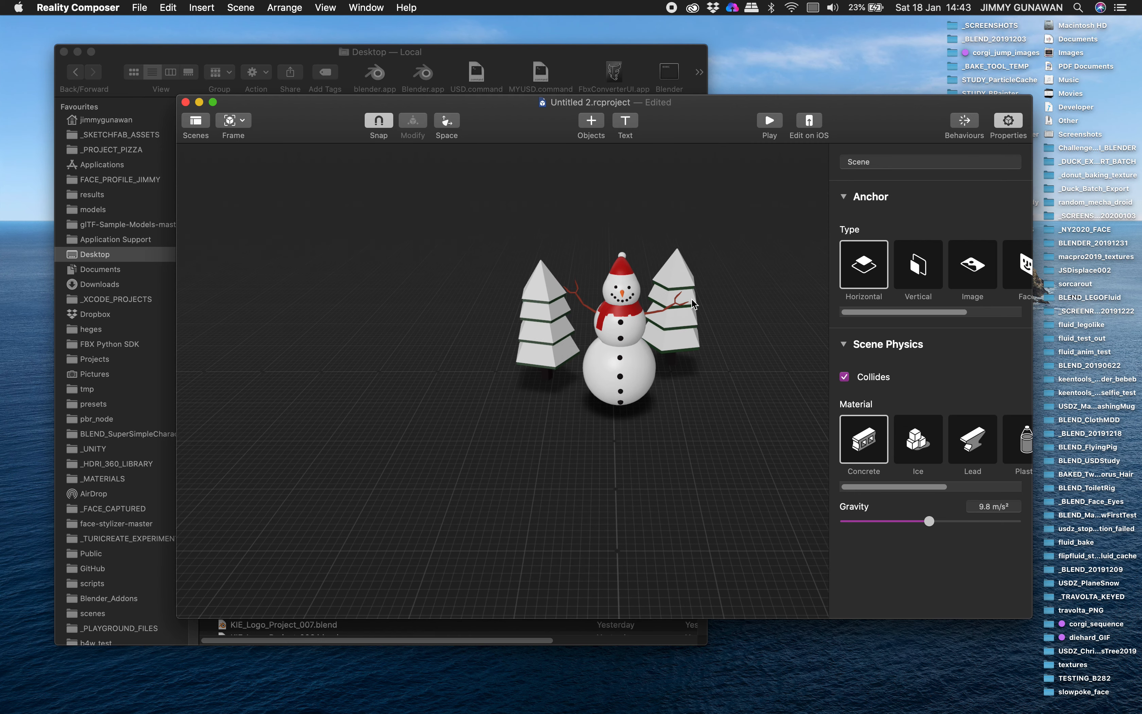
left_click_drag(688, 275, 650, 283)
scroll(650, 283, "up", 5)
scroll(650, 283, "up", 1)
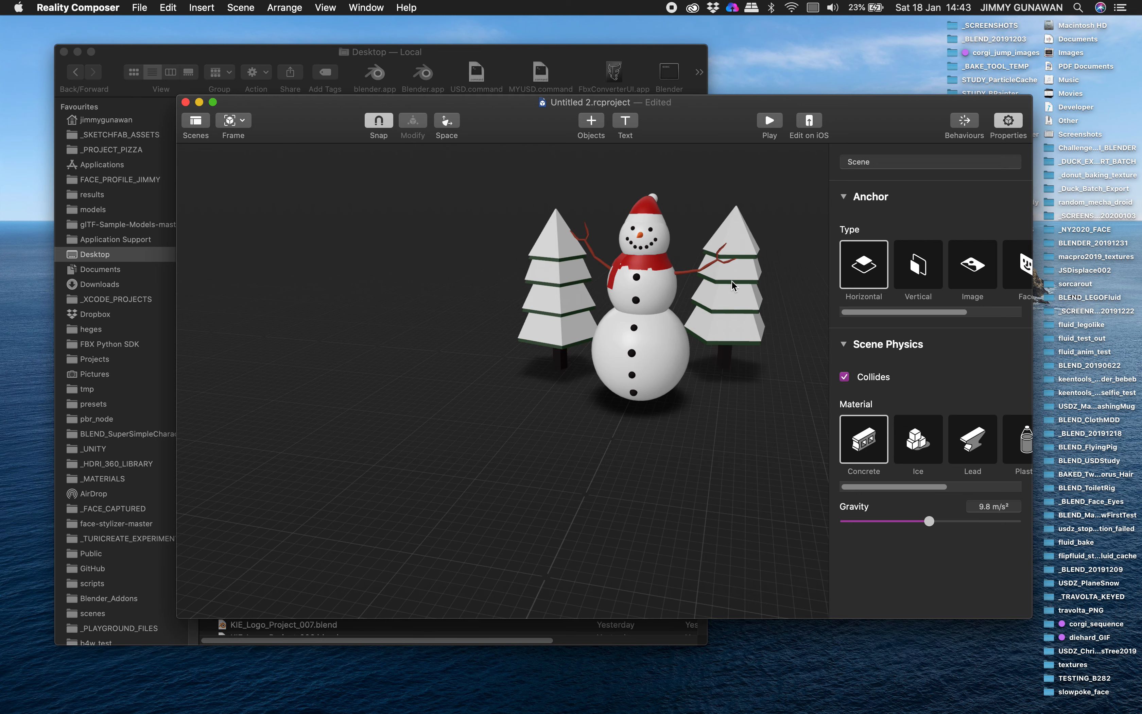
scroll(634, 318, "right", 5)
left_click_drag(634, 317, 652, 300)
left_click_drag(517, 344, 534, 314)
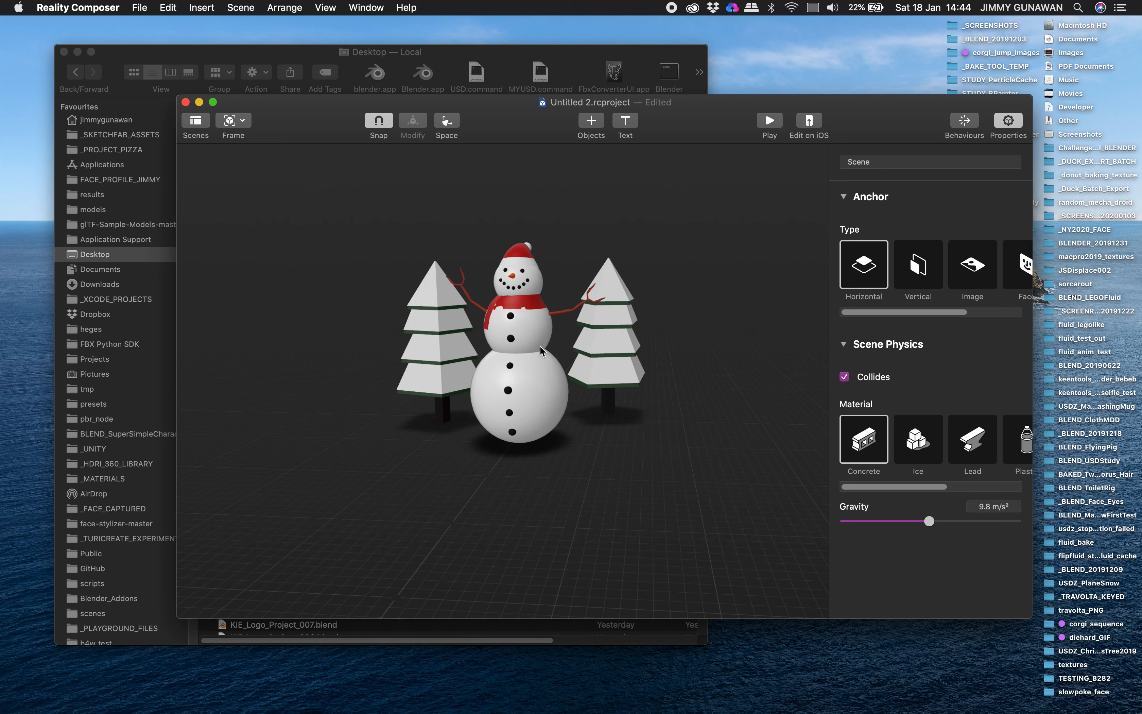
scroll(539, 345, "up", 5)
scroll(542, 343, "up", 5)
scroll(543, 342, "down", 3)
left_click_drag(526, 363, 612, 411)
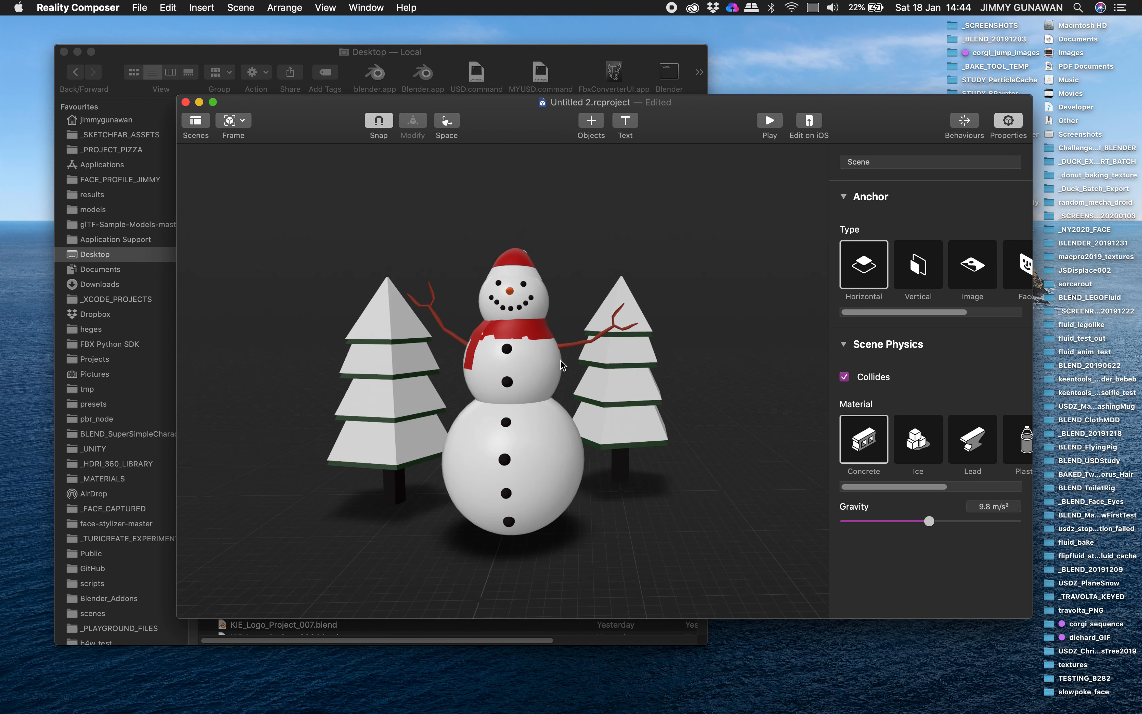
mouse_move(510, 336)
left_mouse_down()
mouse_move(524, 343)
mouse_move(530, 329)
left_mouse_up()
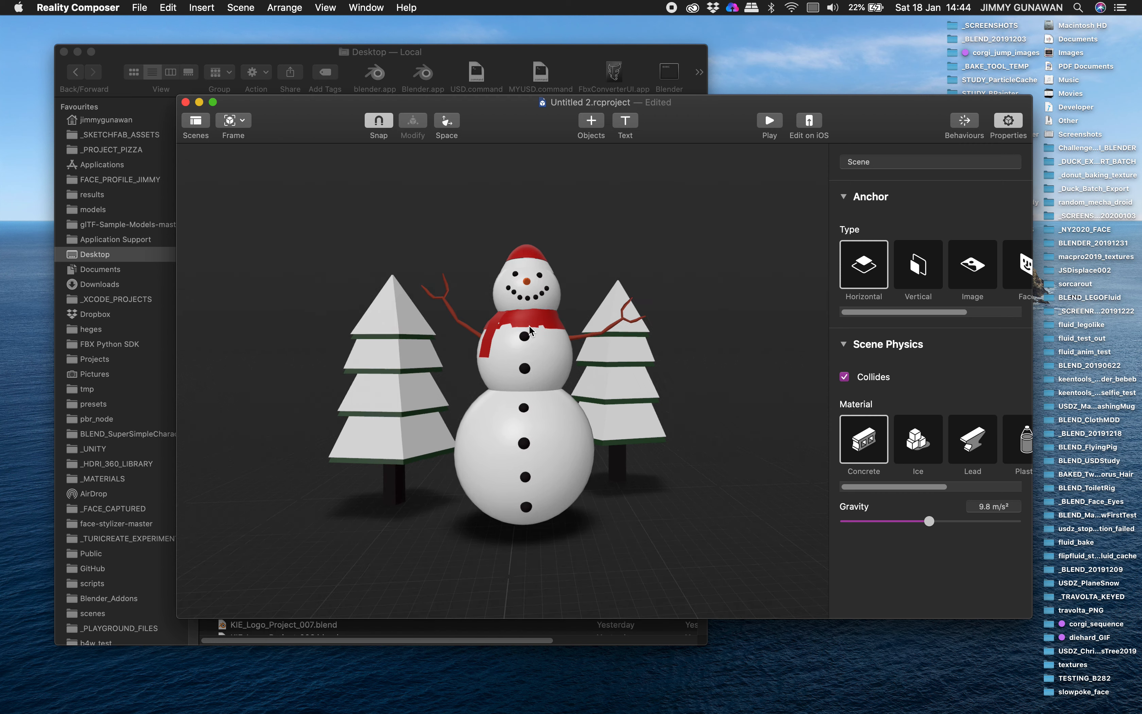
Select the imported snowman model and ungroup it
left_click(510, 368)
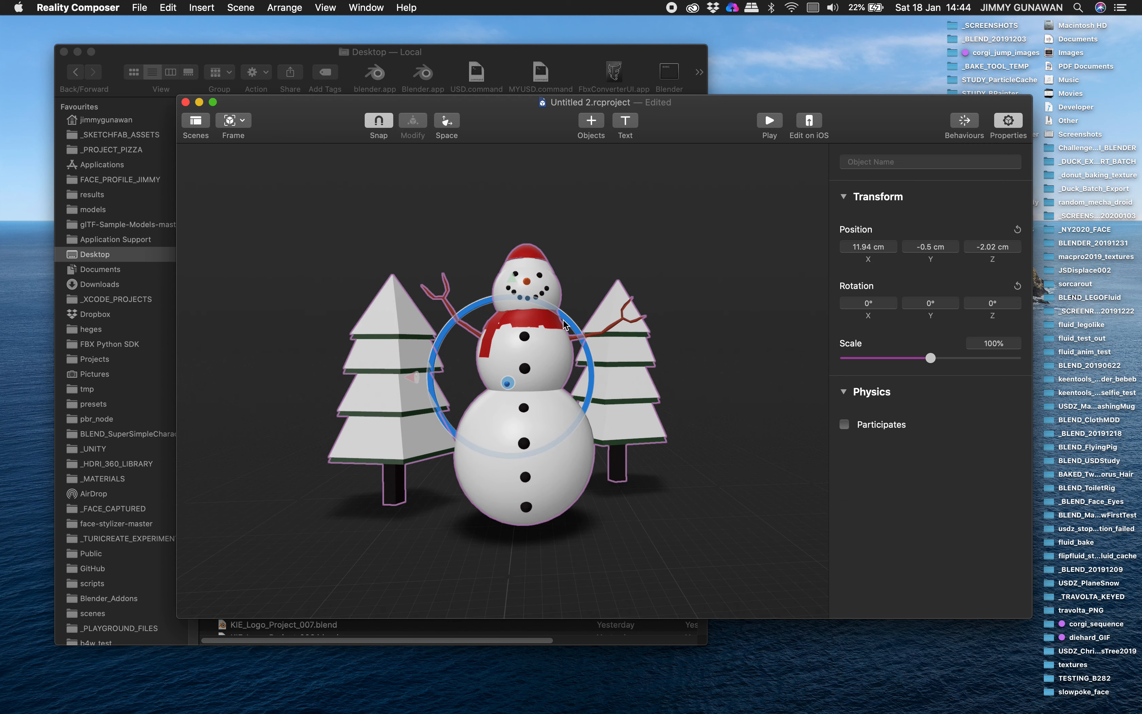
scroll(554, 297, "down", 5)
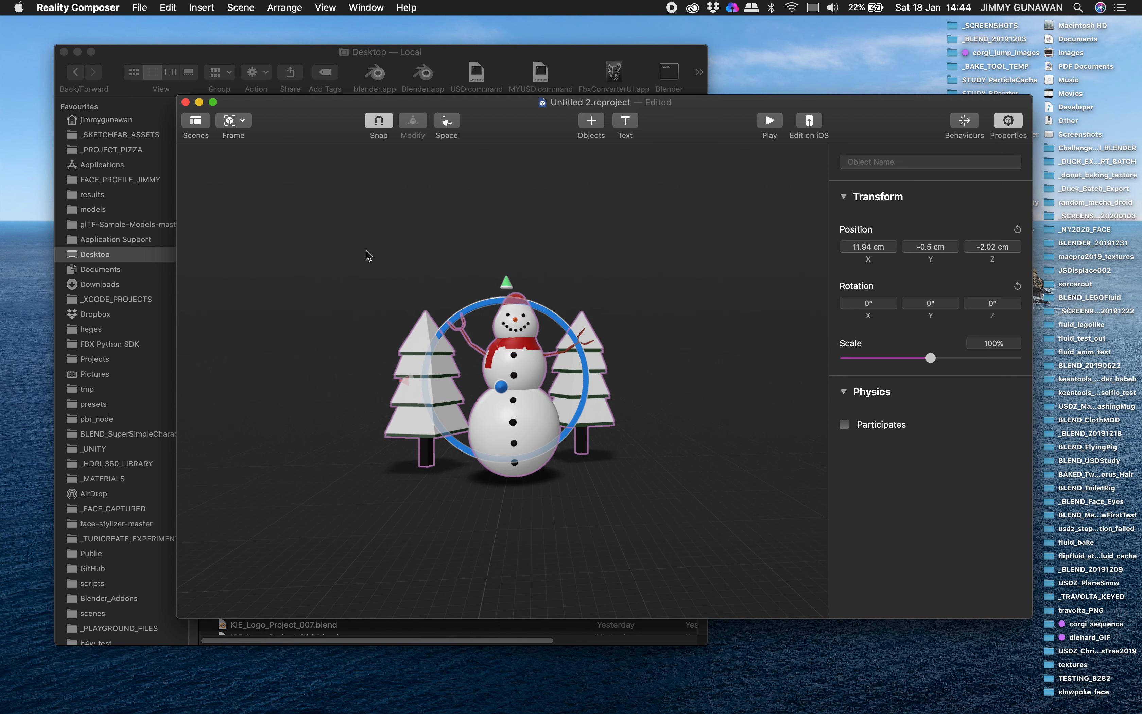
right_click(514, 369)
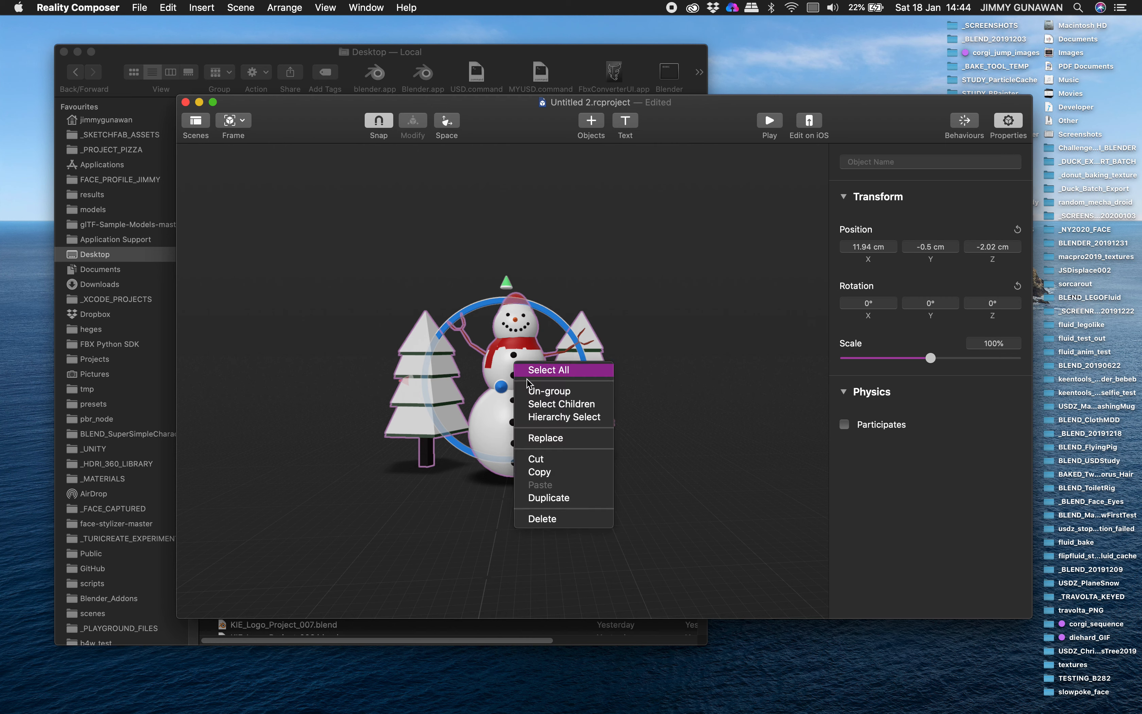
left_click(547, 391)
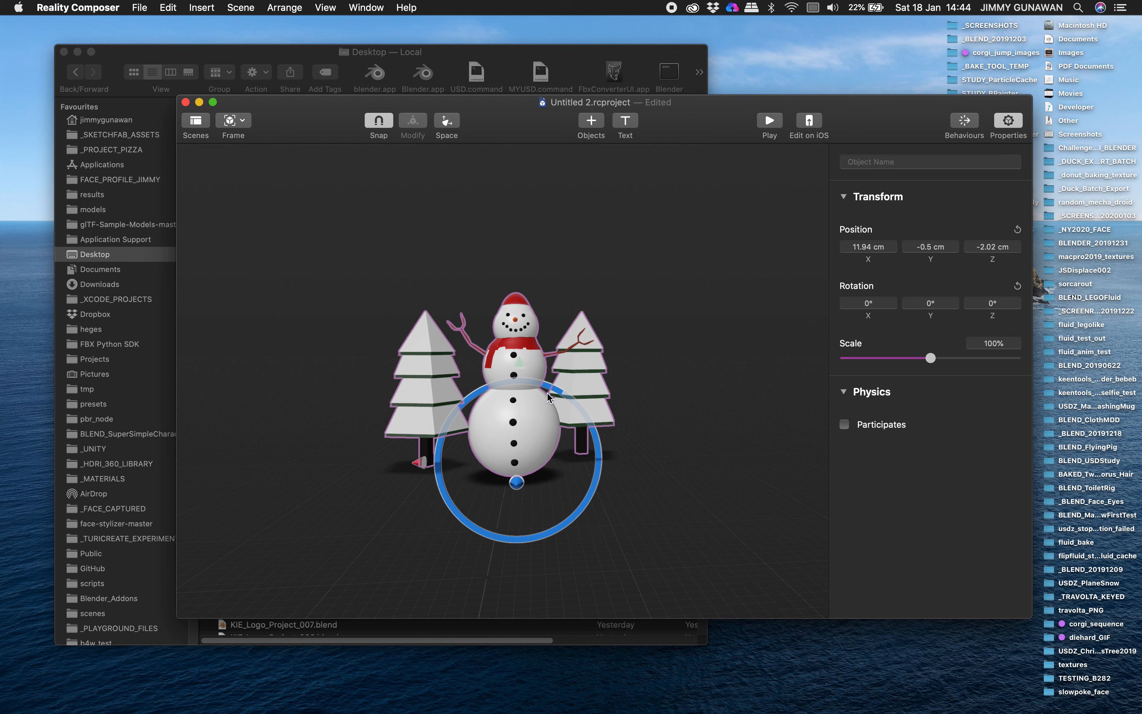
Try to expand the ungrouped snowman model into its separate parts
left_click(547, 279)
left_click(544, 436)
right_click(533, 363)
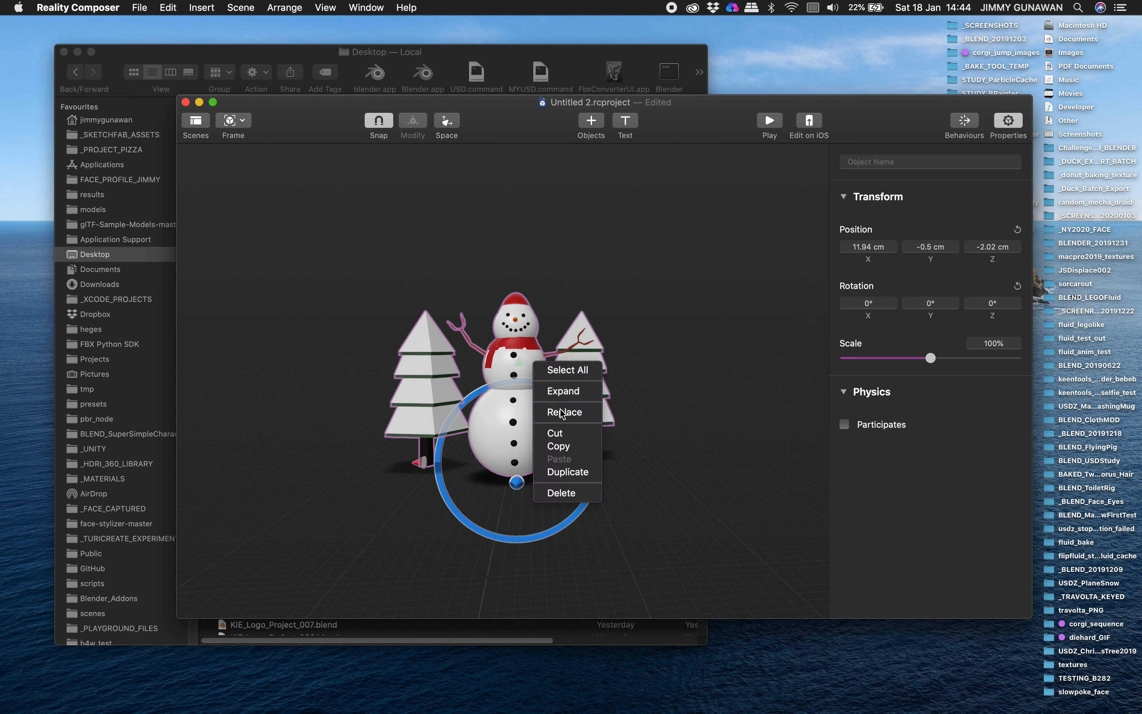
left_click(564, 391)
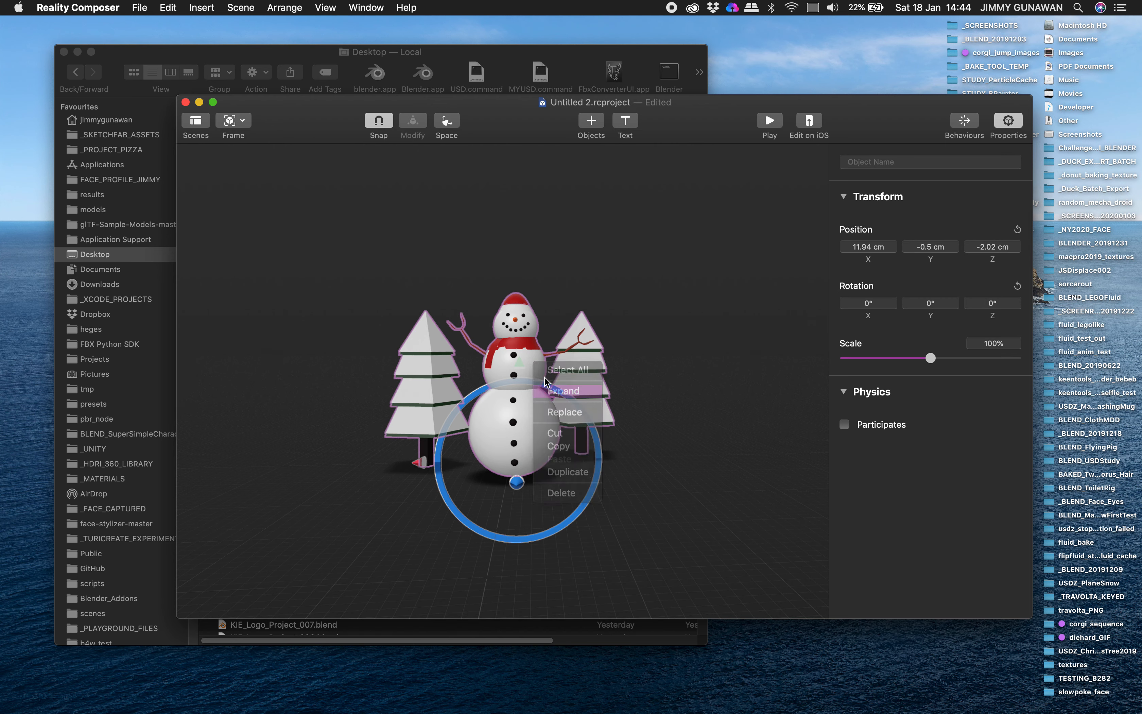
left_click(561, 368)
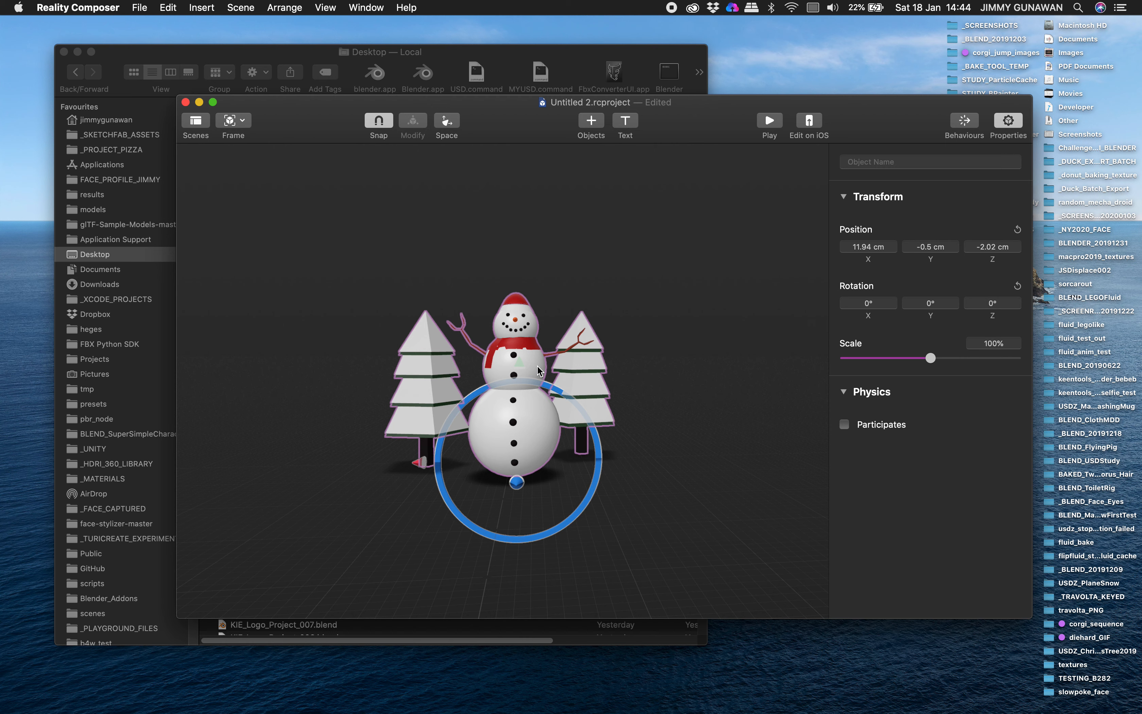
Try to expand snowmanToAR_001 into its parts, and shift the model along X to 32.97 cm
right_click(539, 365)
left_click(556, 393)
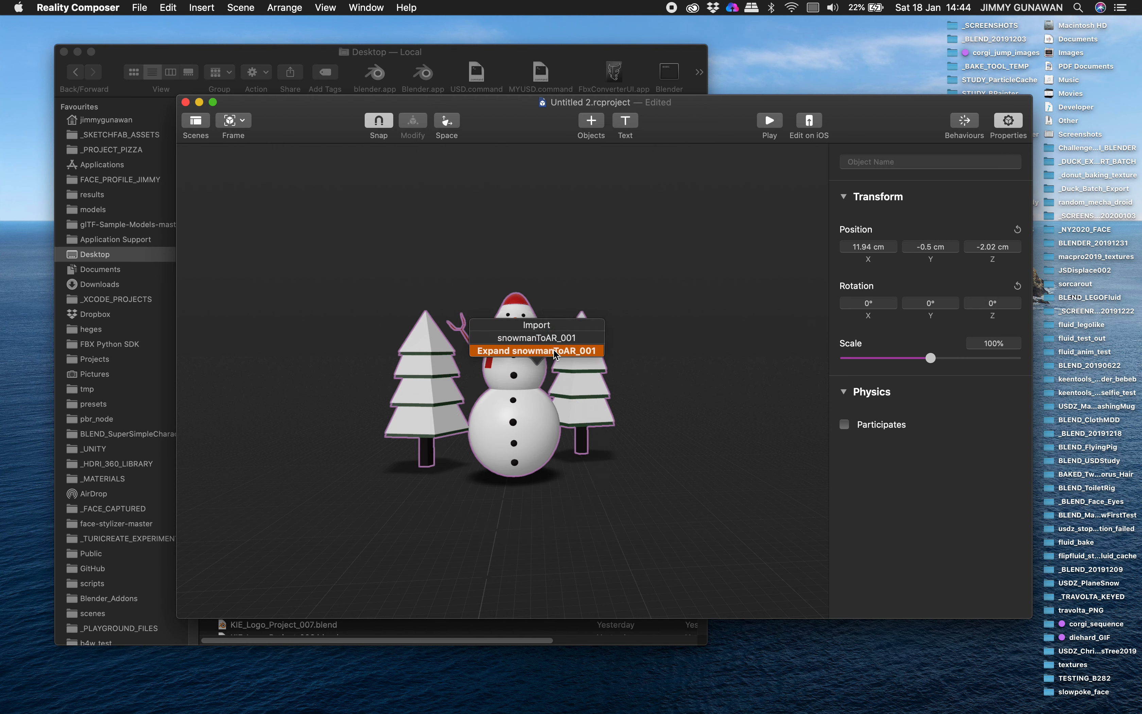
left_click(551, 337)
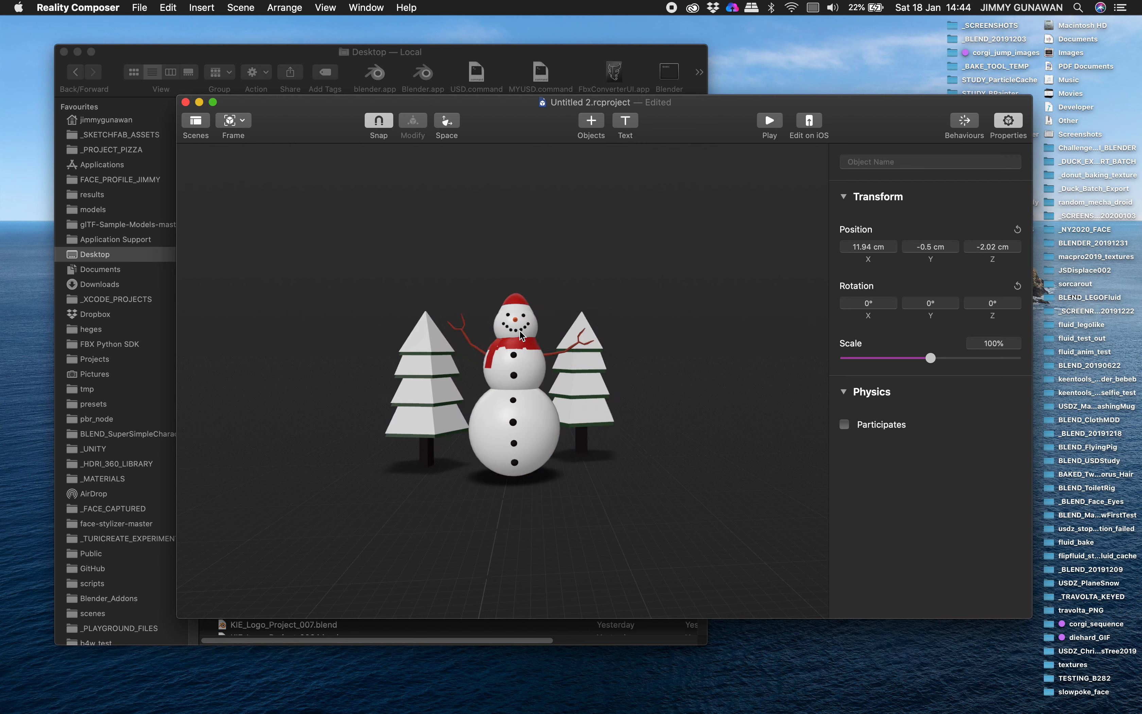
scroll(578, 355, "left", 2)
left_click_drag(578, 355, 584, 355)
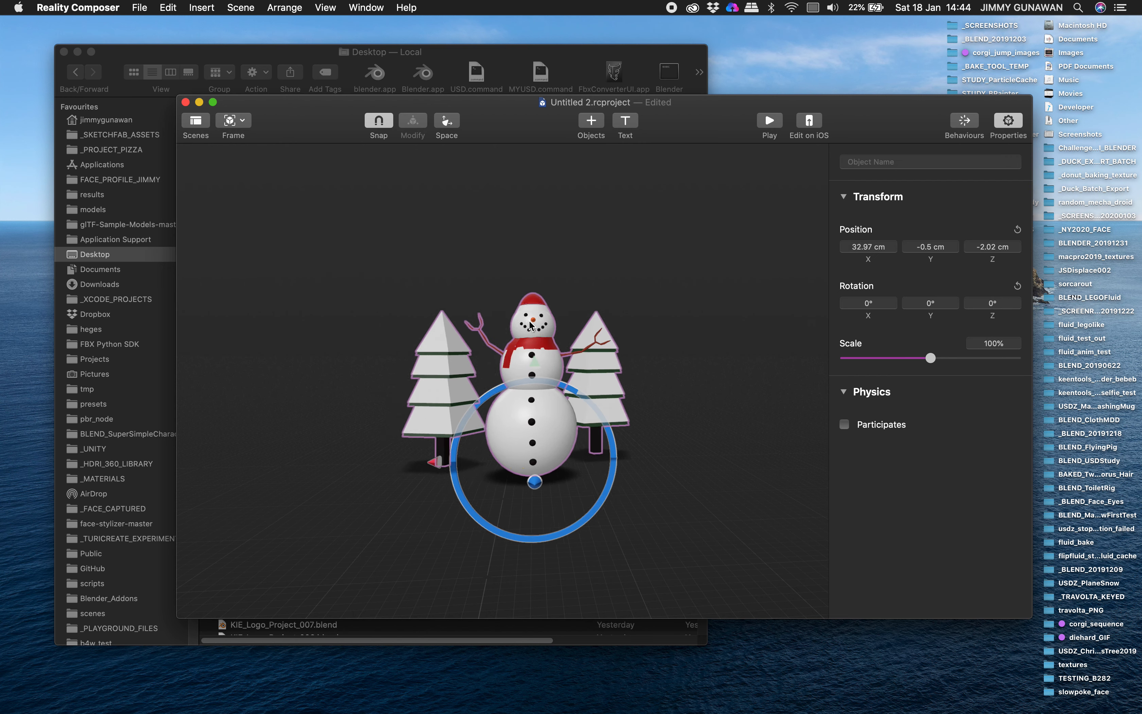
Add a behaviour that makes the imported snowman model flip when it is tapped
left_click(966, 121)
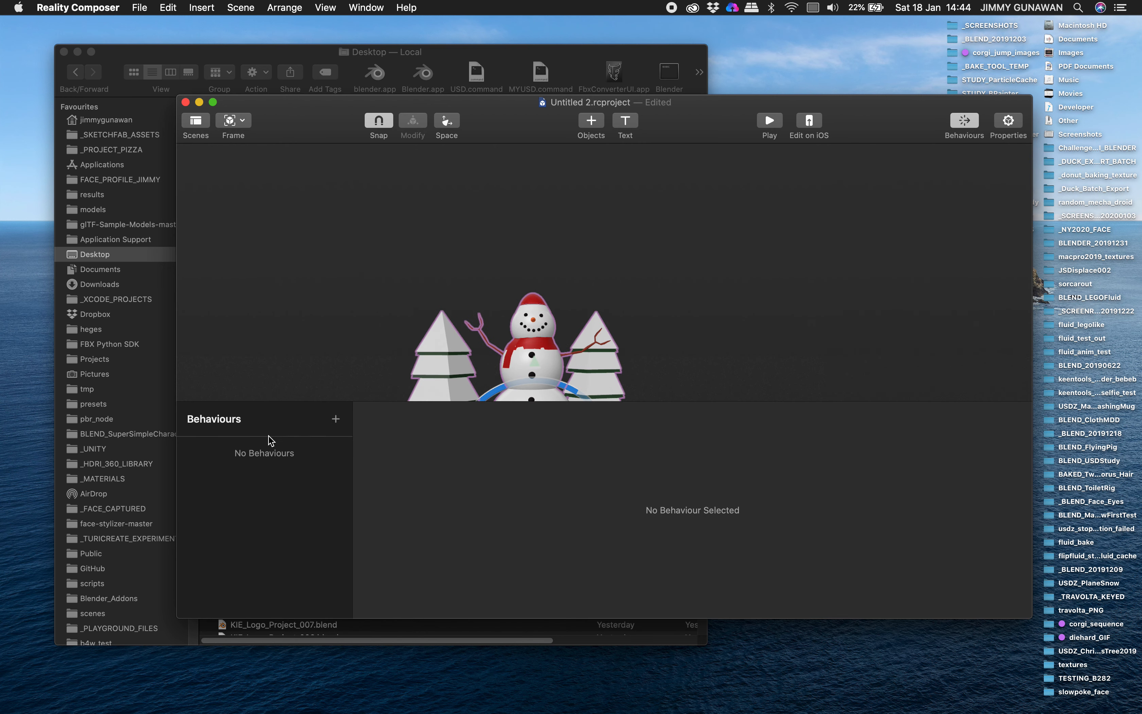
left_click(334, 421)
left_click(318, 491)
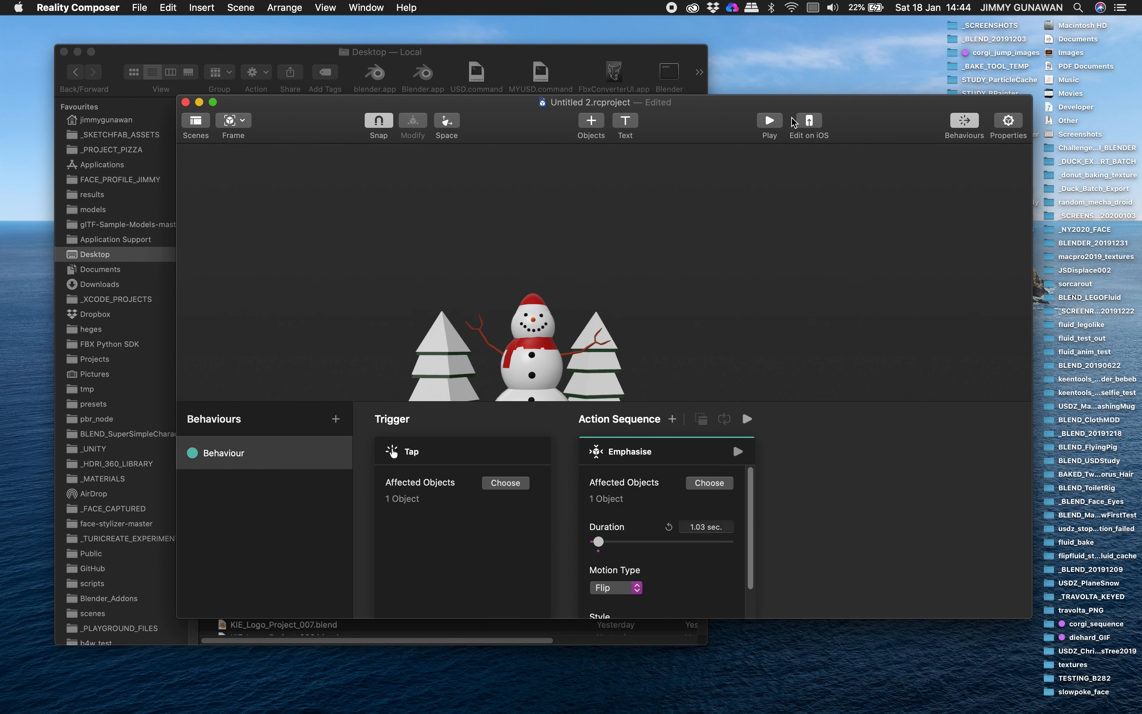
Play the scene and test the tap-to-flip behaviour on the snowman, viewing it from several angles
left_click(769, 121)
left_click_drag(324, 113, 265, 106)
left_click(470, 430)
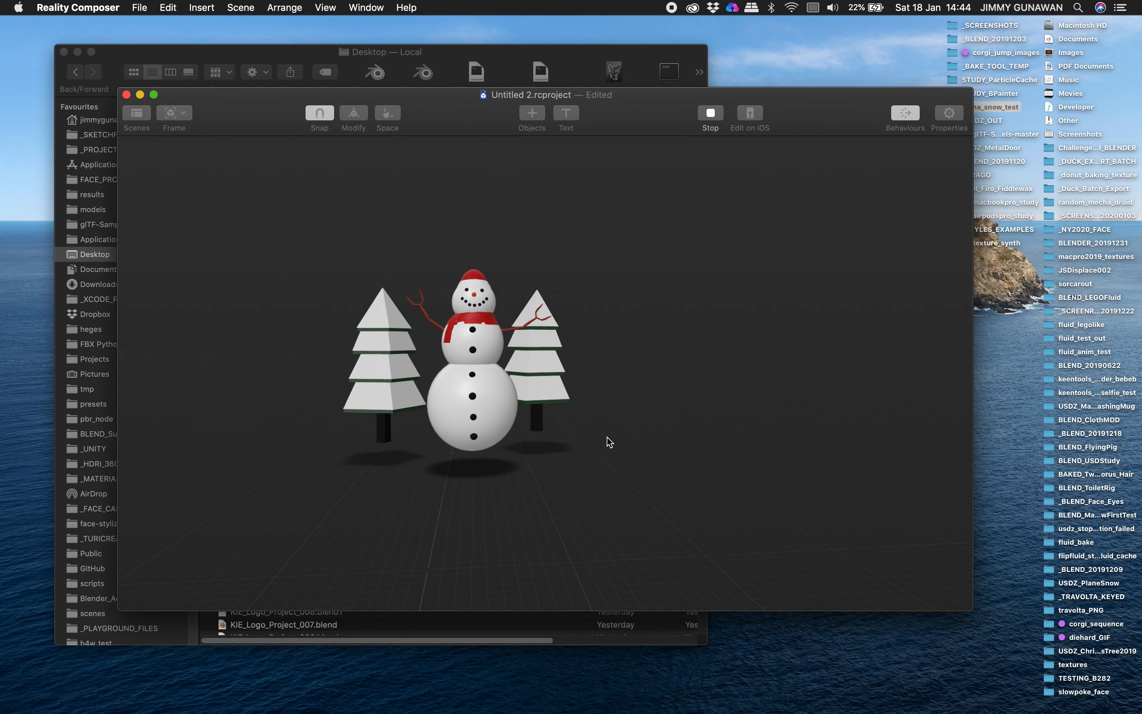
left_click(489, 404)
scroll(489, 403, "up", 3)
left_click(493, 401)
left_click_drag(481, 402, 361, 385)
left_click_drag(462, 371, 592, 349)
Close the Untitled 2.rcproject document and discard it without saving
left_click(217, 109)
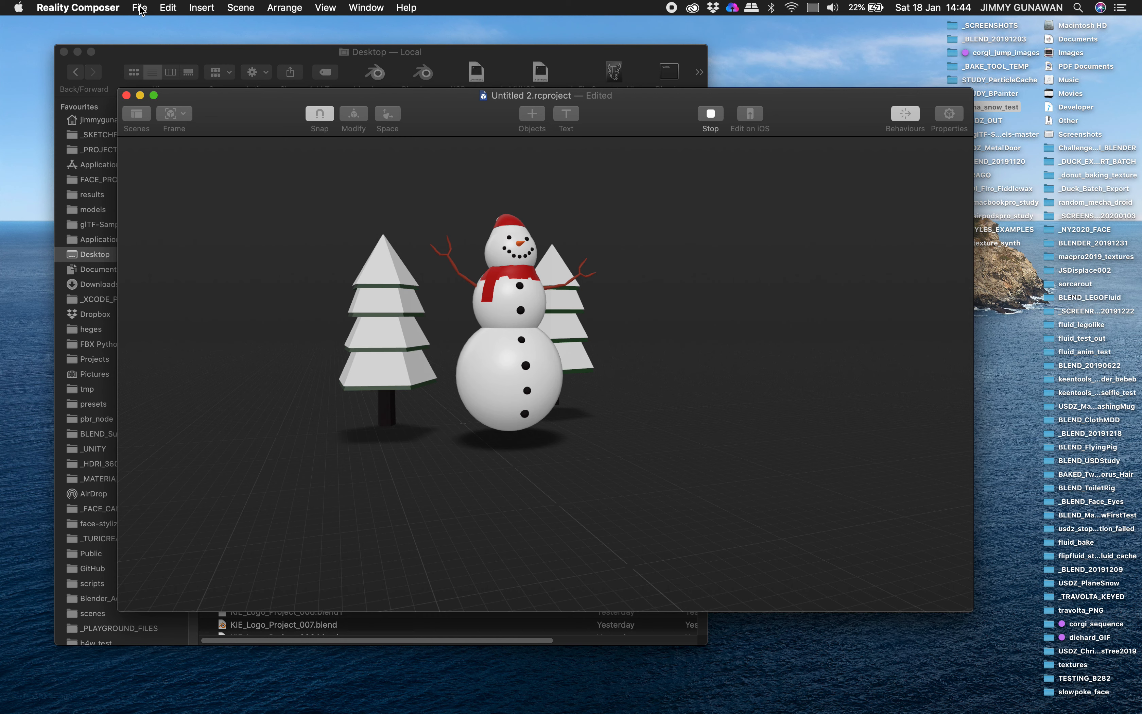
left_click(127, 96)
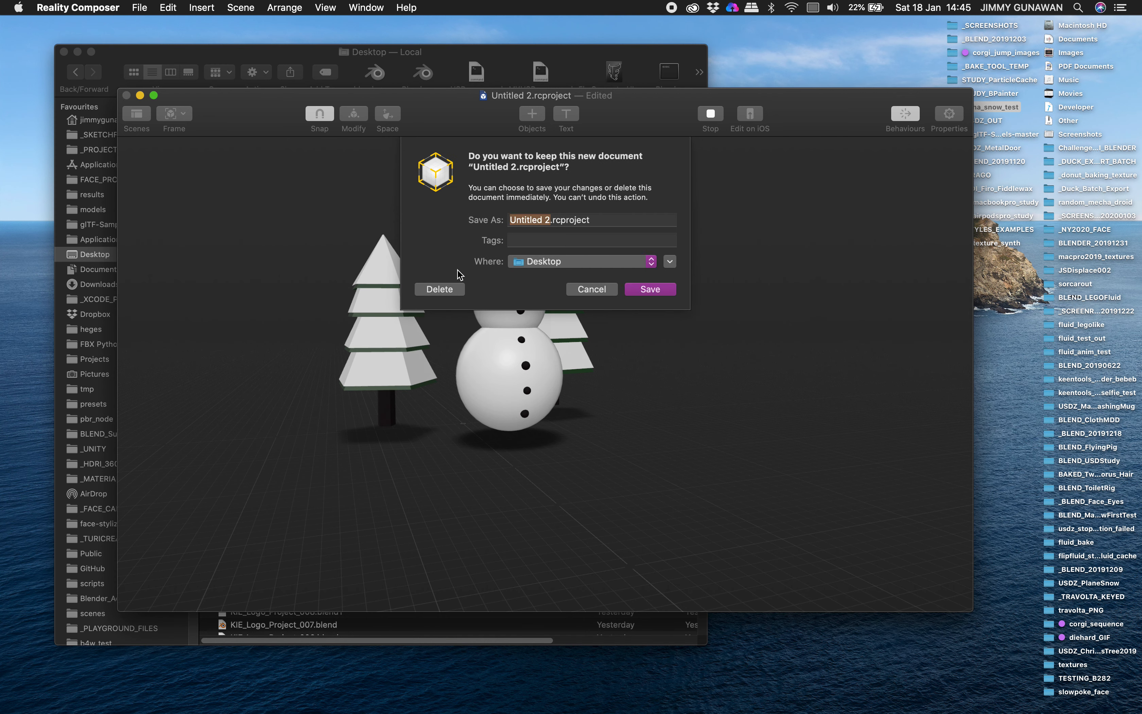
left_click(440, 289)
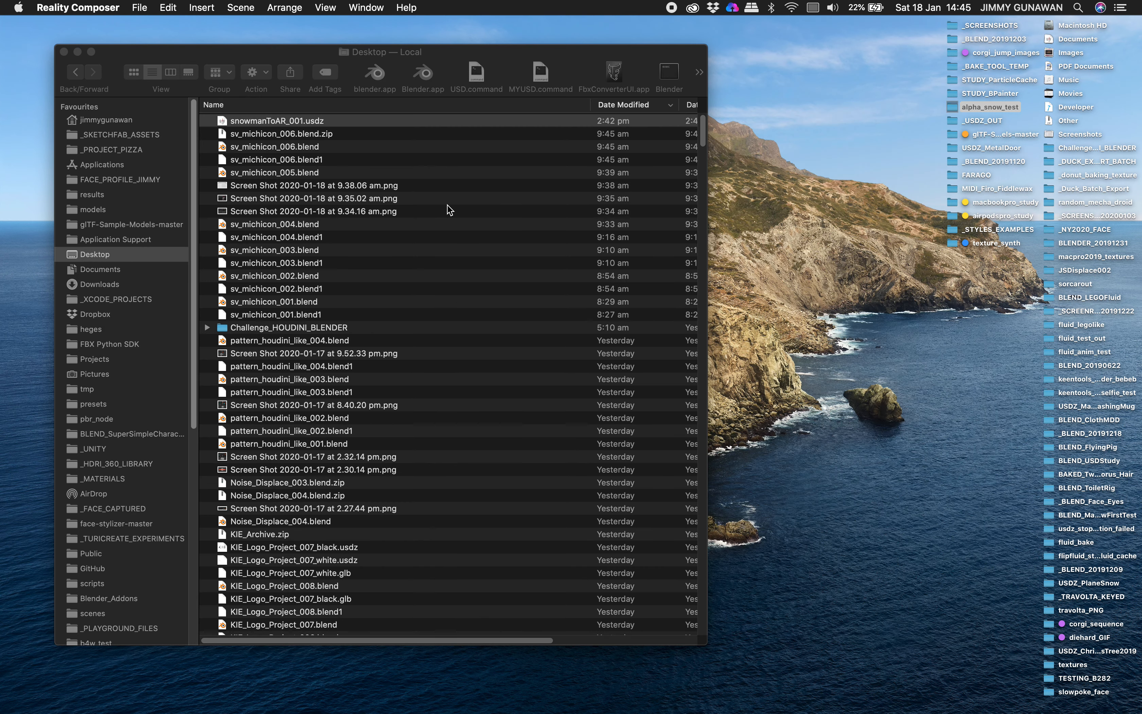
Preview snowmanToAR_001.usdz from the Desktop folder in Finder, examine the model from several sides, and close the preview
left_click(341, 121)
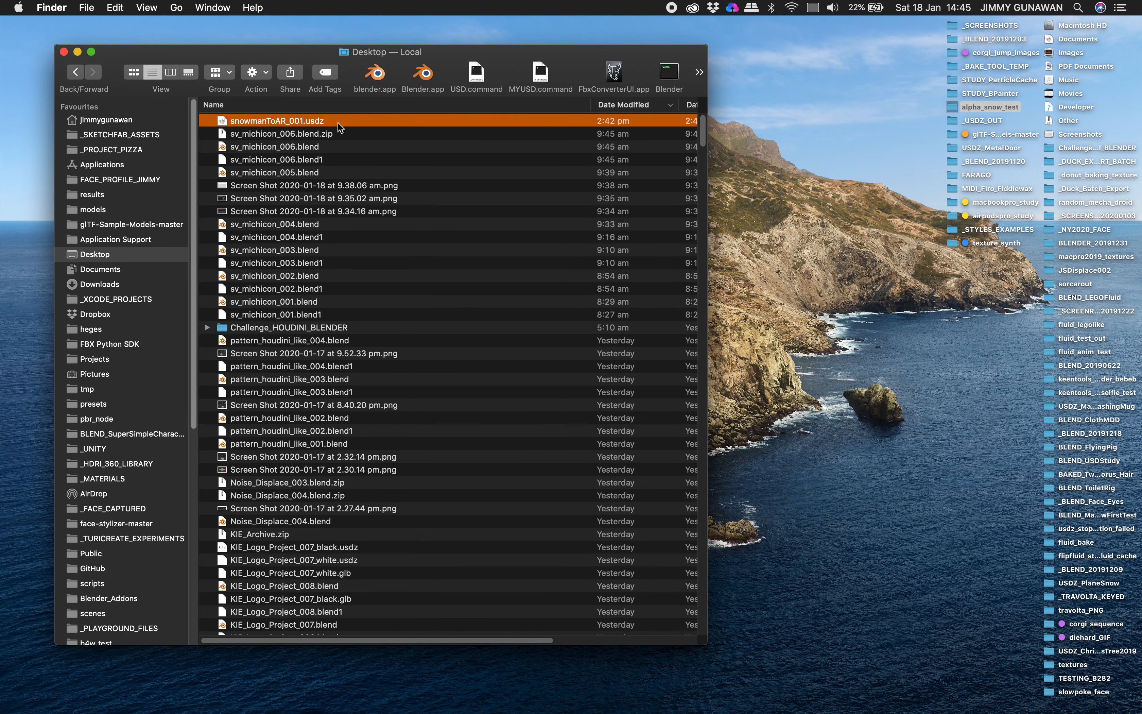
key("space")
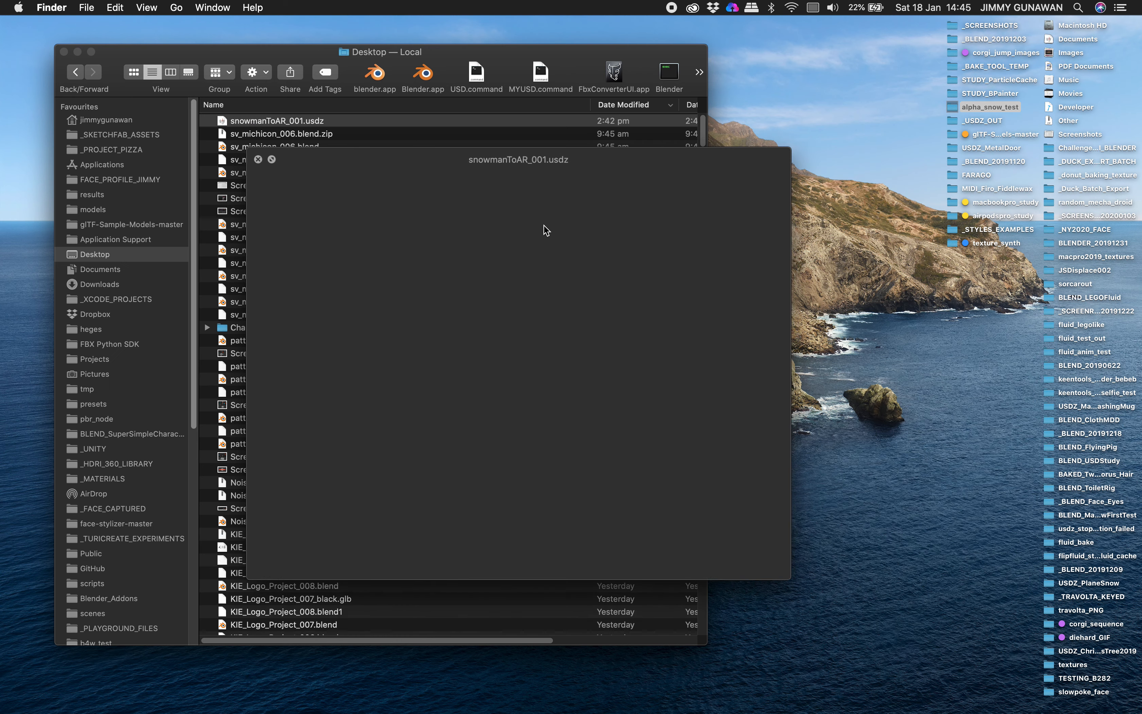
left_click_drag(572, 263, 860, 299)
left_click_drag(636, 315, 336, 307)
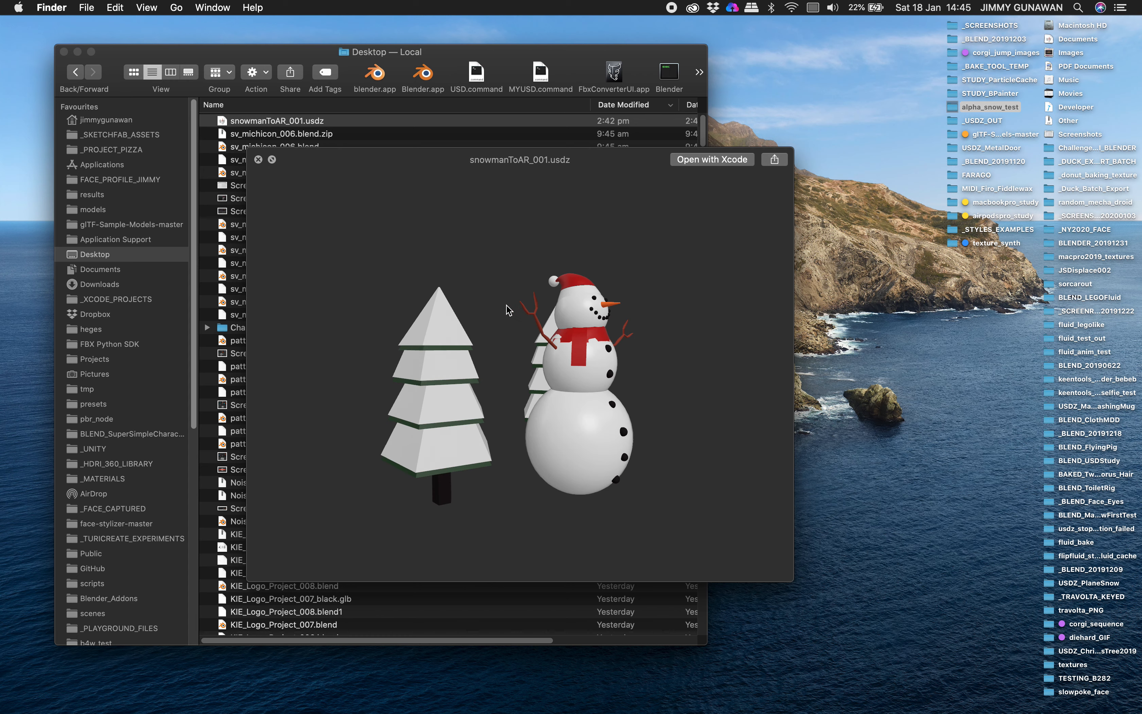
left_click_drag(486, 311, 747, 278)
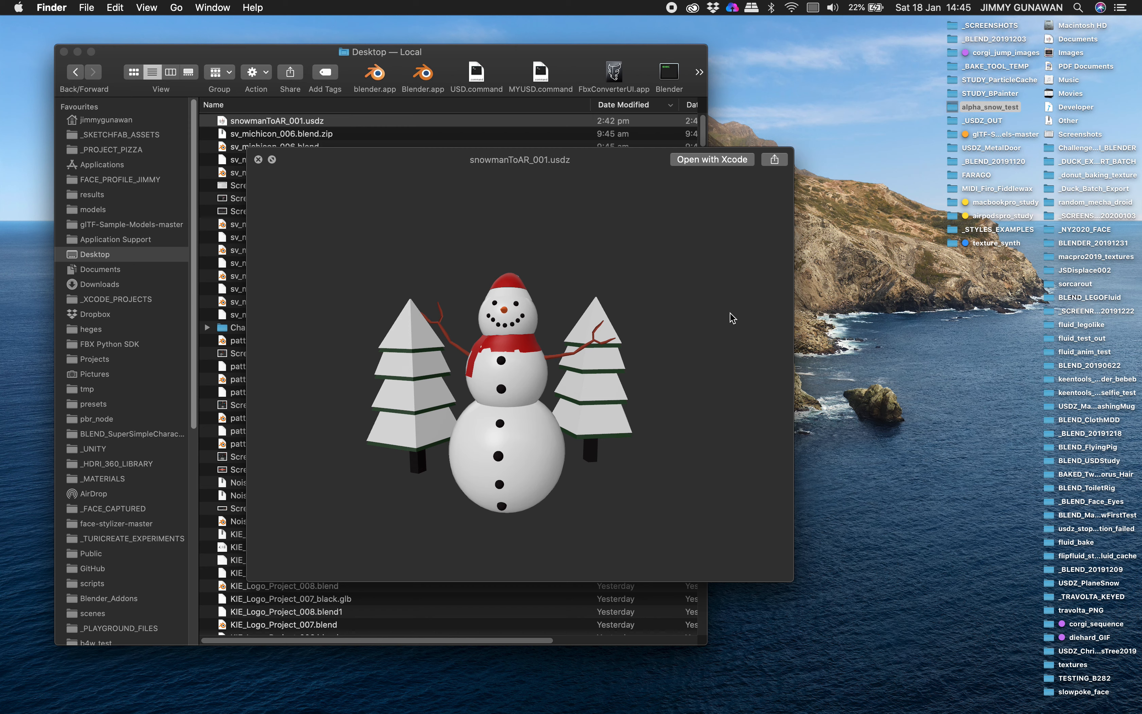
left_click_drag(594, 328, 592, 330)
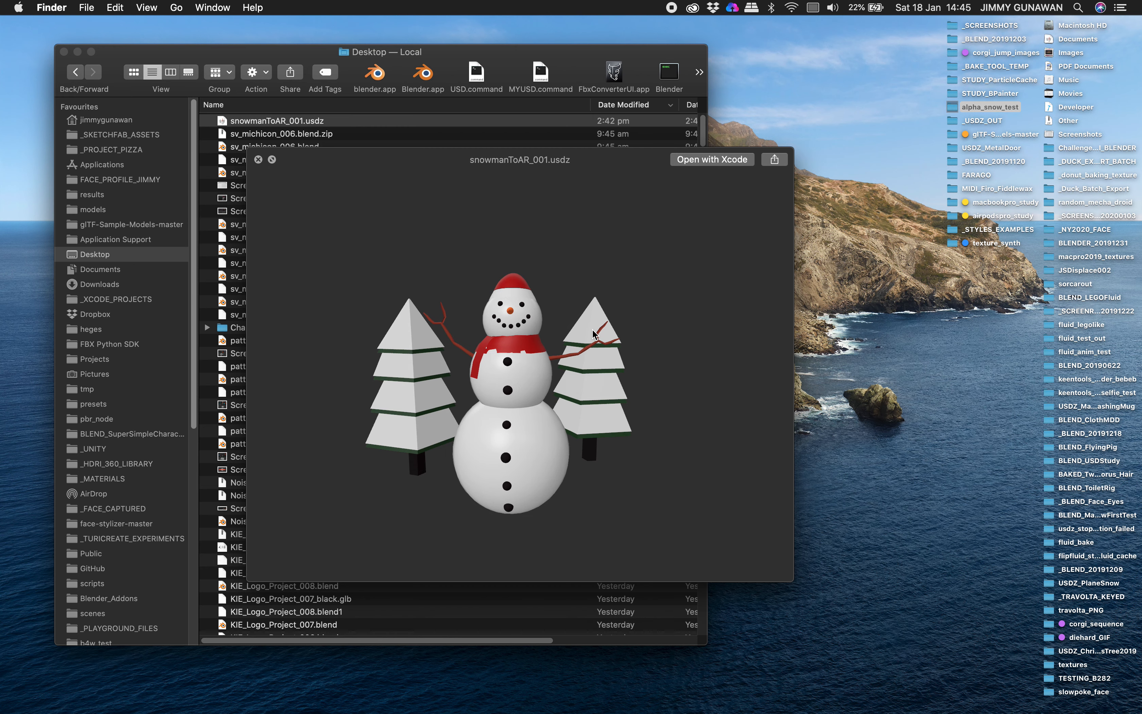
left_click_drag(551, 312, 430, 281)
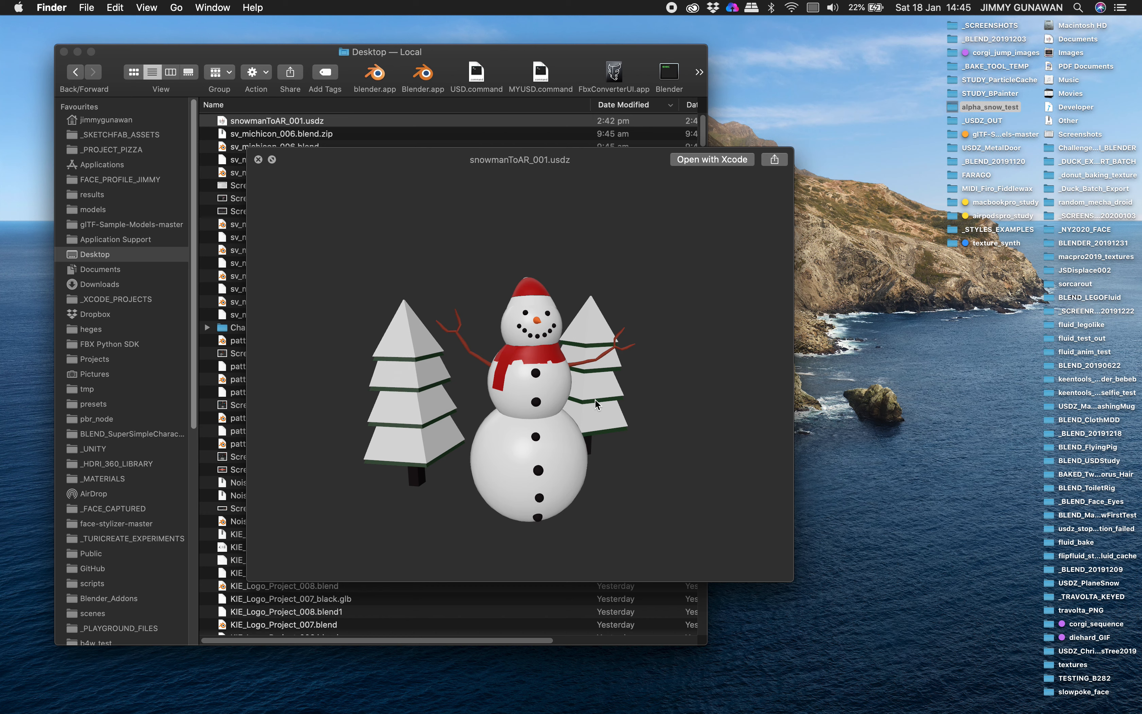
left_click_drag(595, 399, 573, 405)
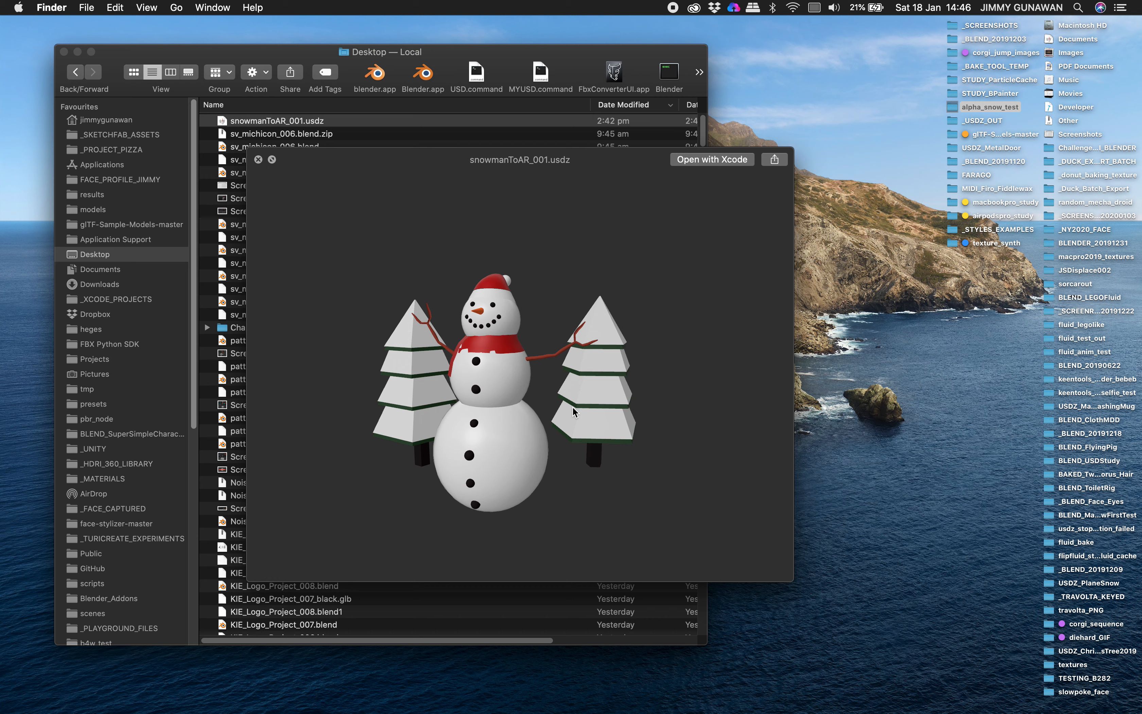
left_click_drag(573, 408, 600, 427)
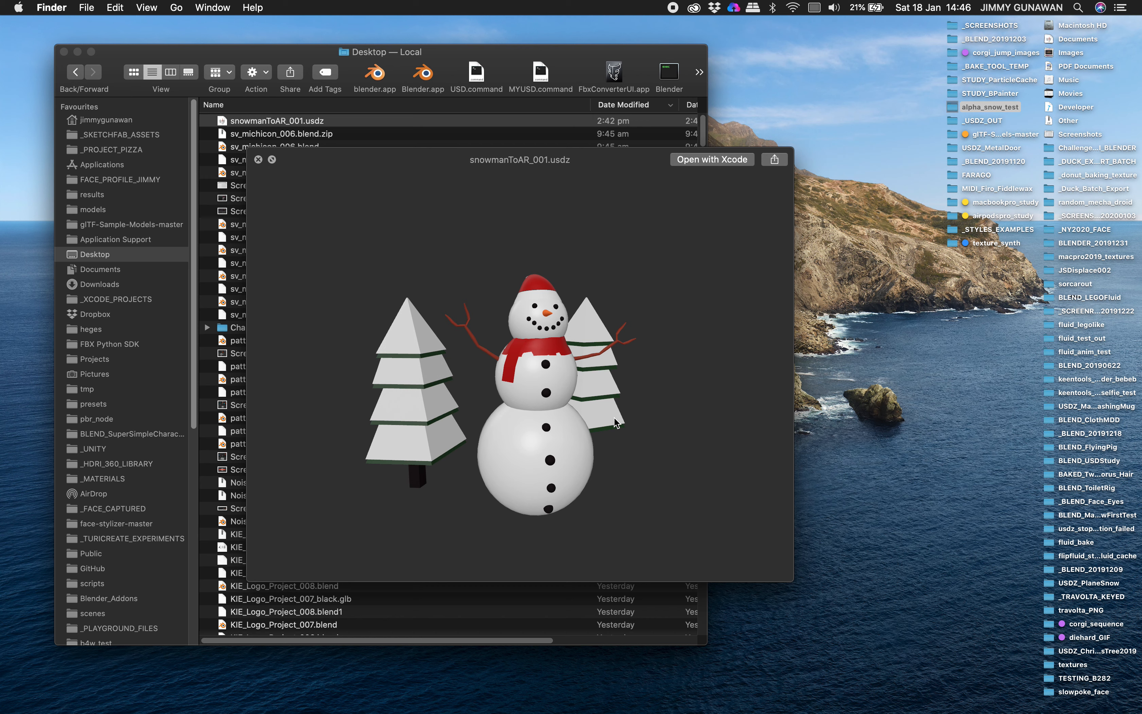
left_click_drag(615, 447, 602, 435)
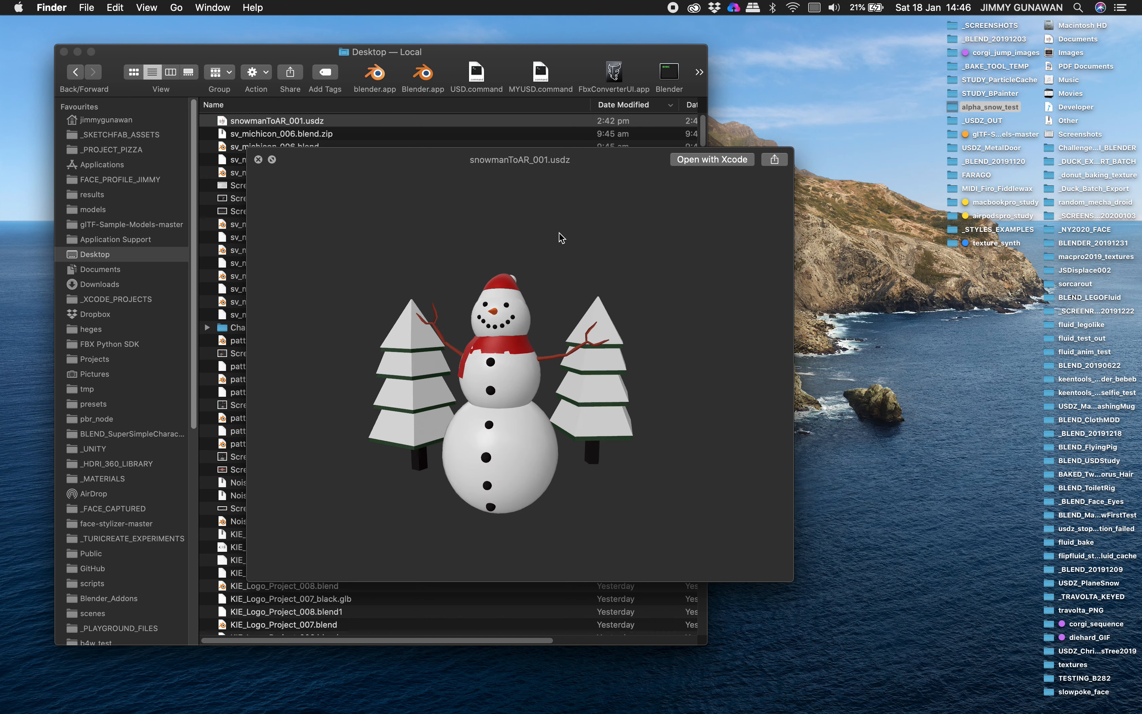
left_click(258, 159)
Switch to Reality Converter, show the texture slots of the snowman material, and view the model from another angle
mouse_move(2, 548)
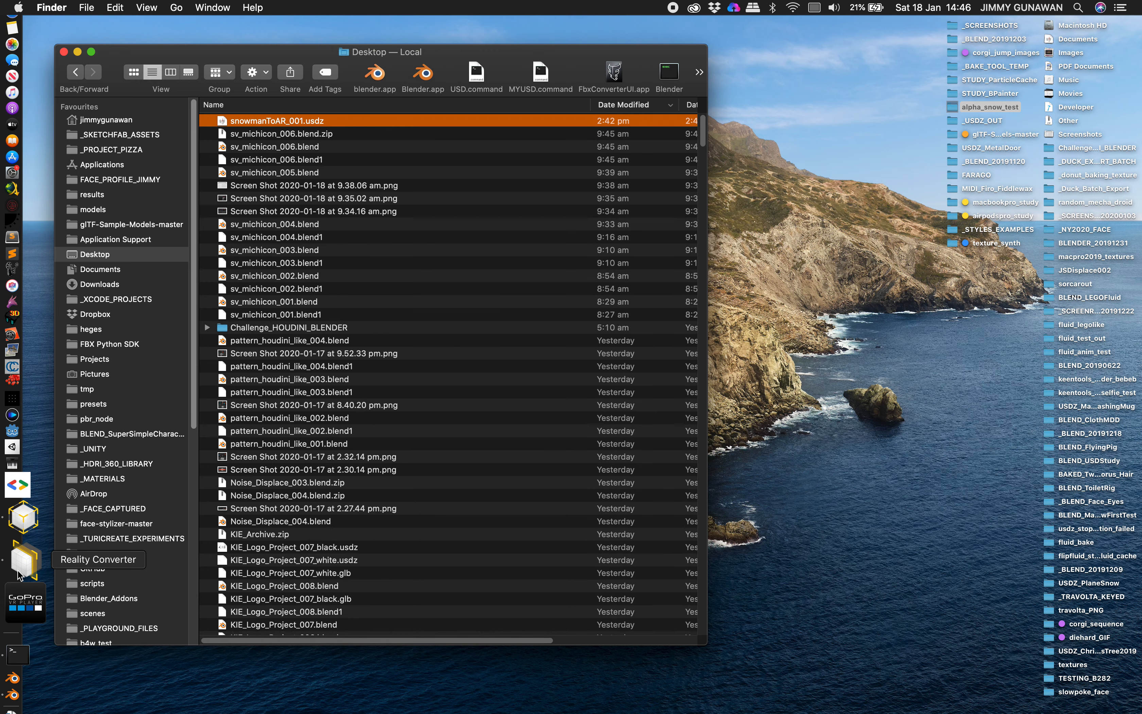
left_click(20, 574)
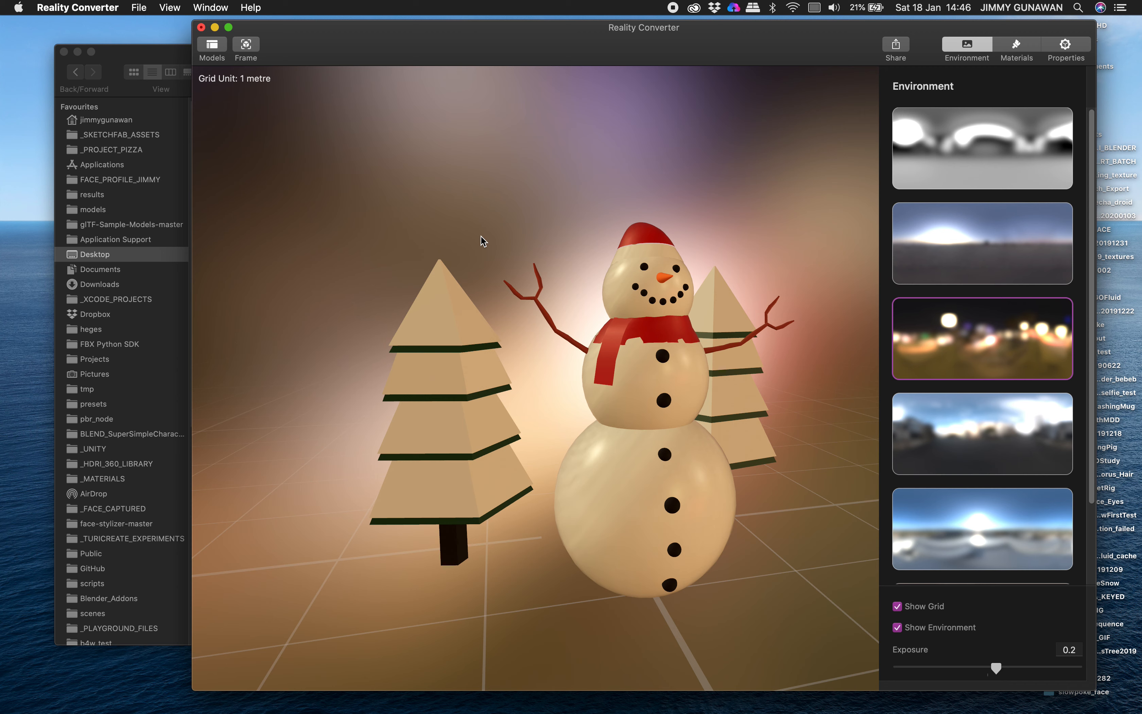
left_click(1017, 46)
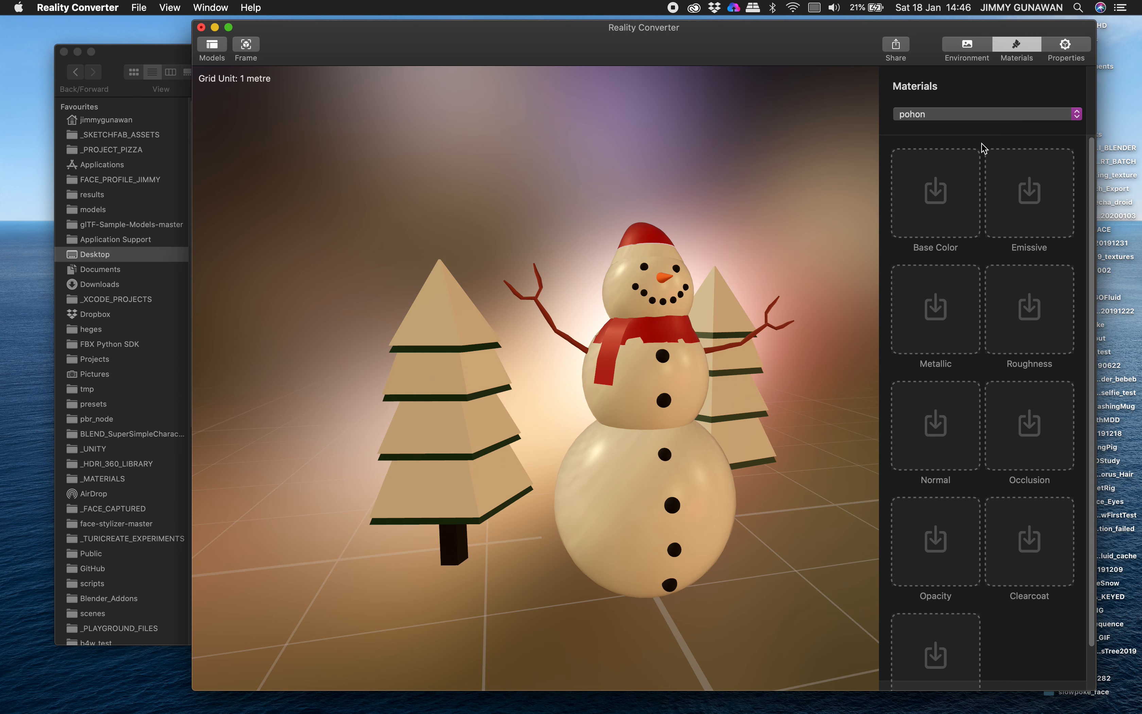
left_click(951, 115)
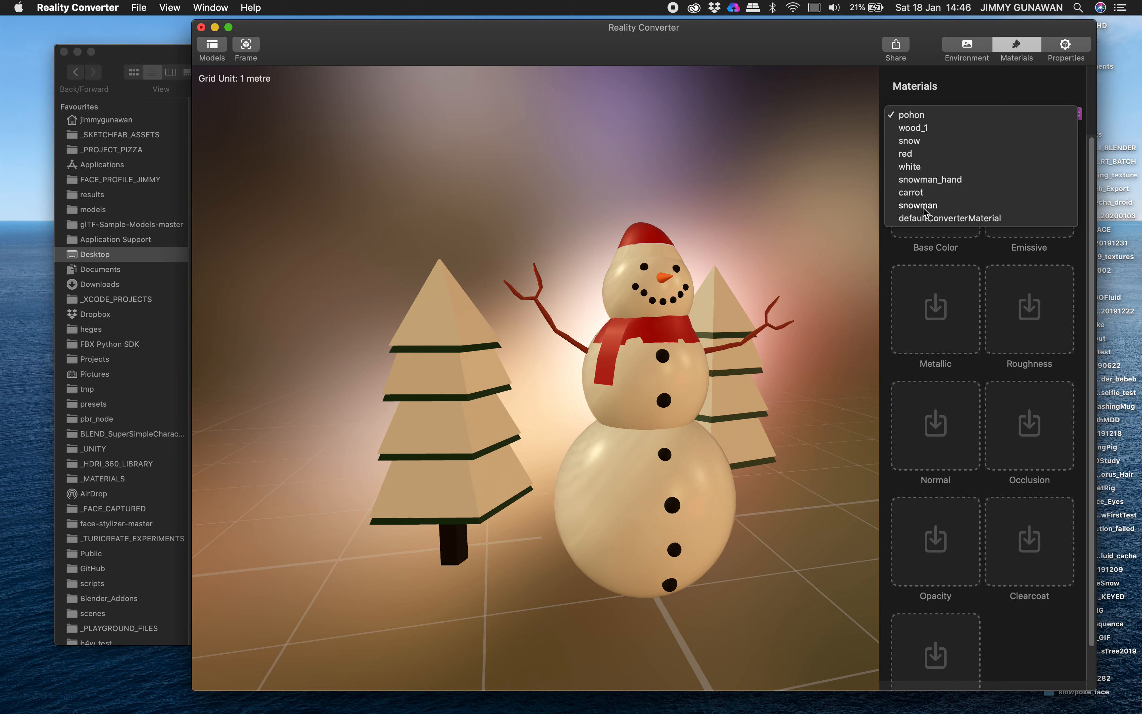
left_click(917, 308)
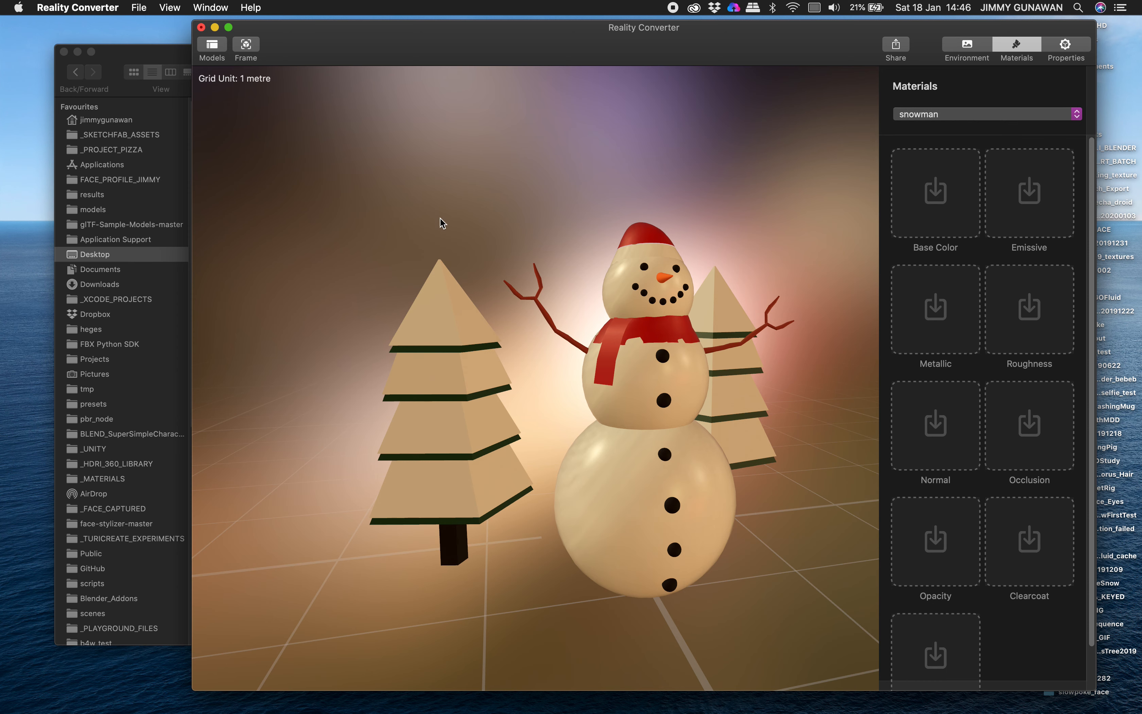
left_click_drag(501, 425, 505, 414)
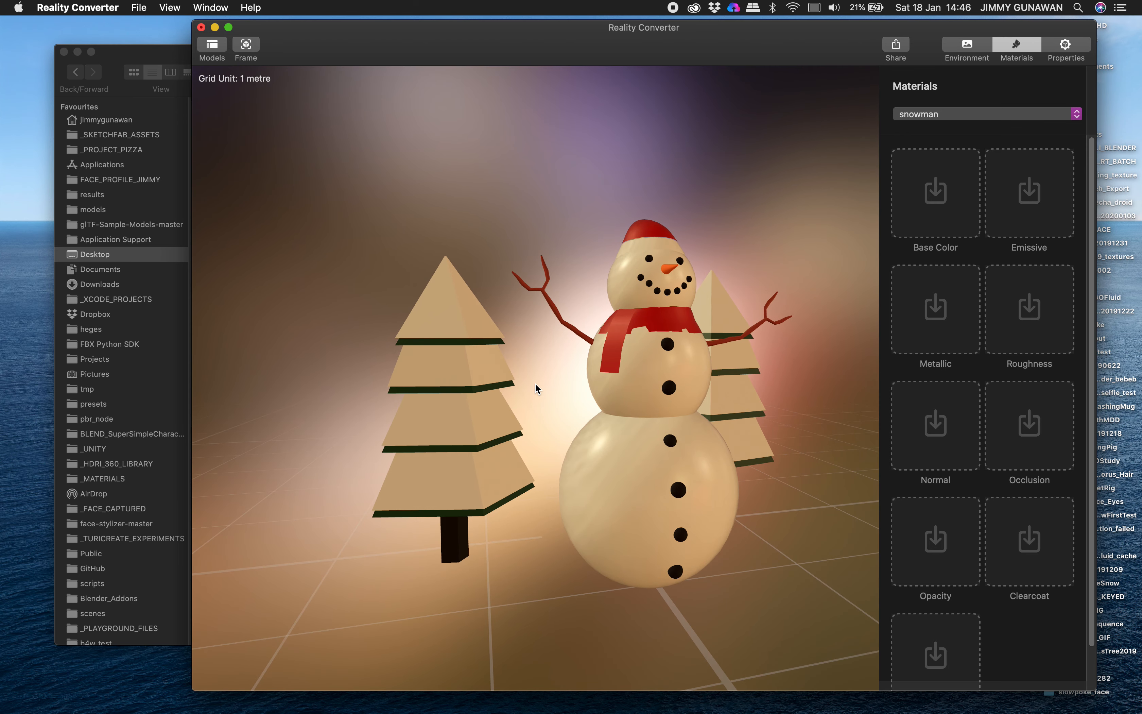
left_click_drag(549, 325, 486, 317)
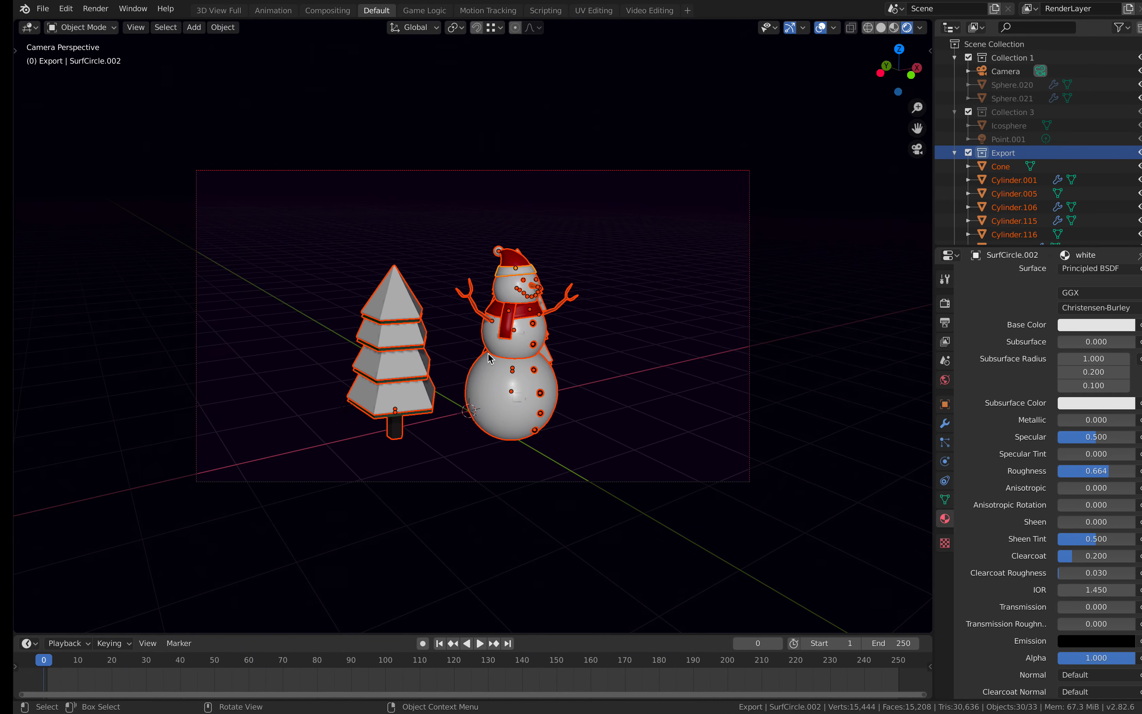
Switch to Blender and check the UV Maps of the snowman's lower body sphere and the front tree
left_click(547, 406)
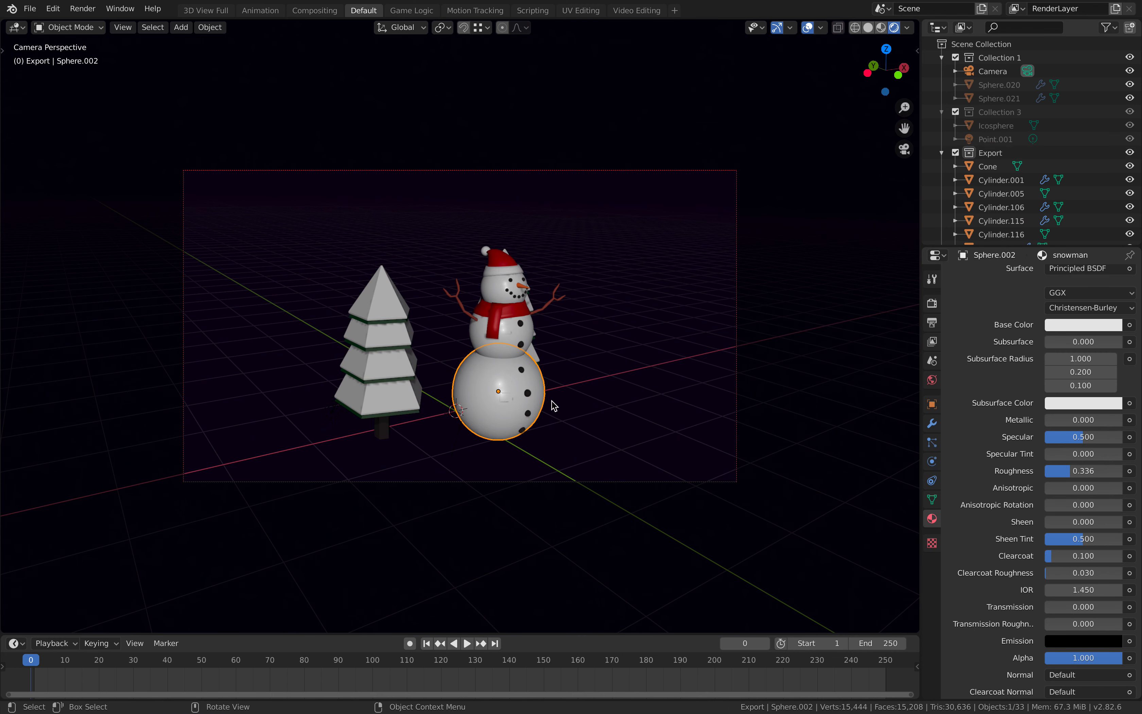
left_click(932, 499)
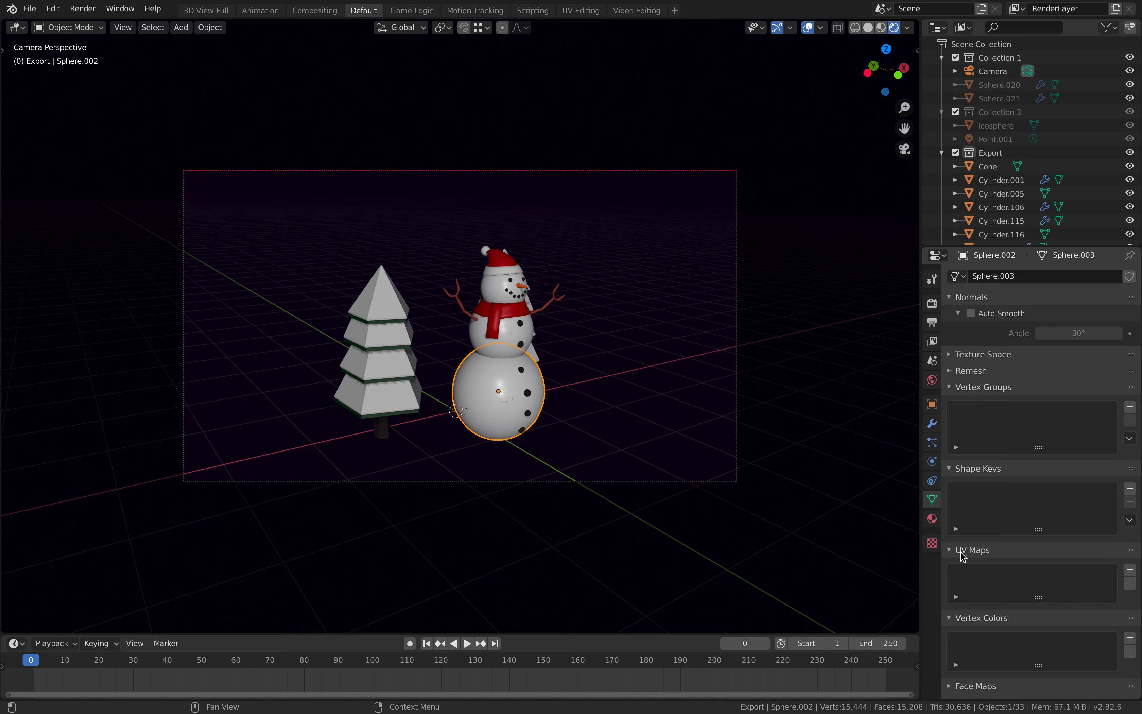
left_click(326, 334)
left_click(366, 333)
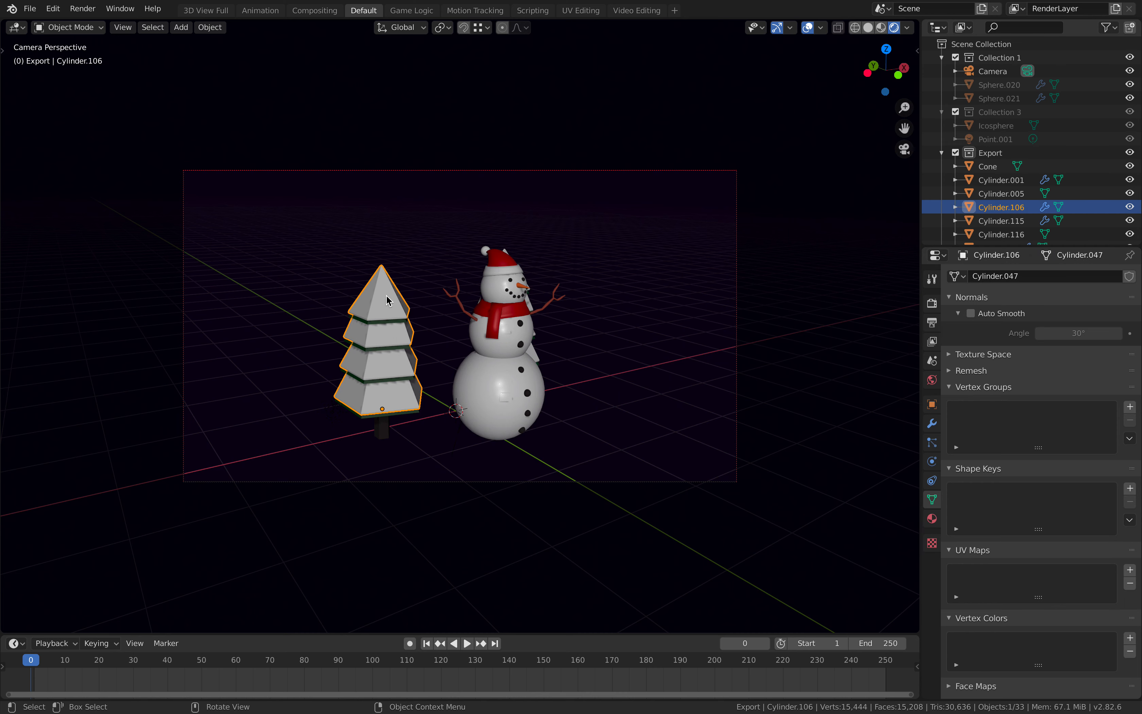
left_click(539, 354)
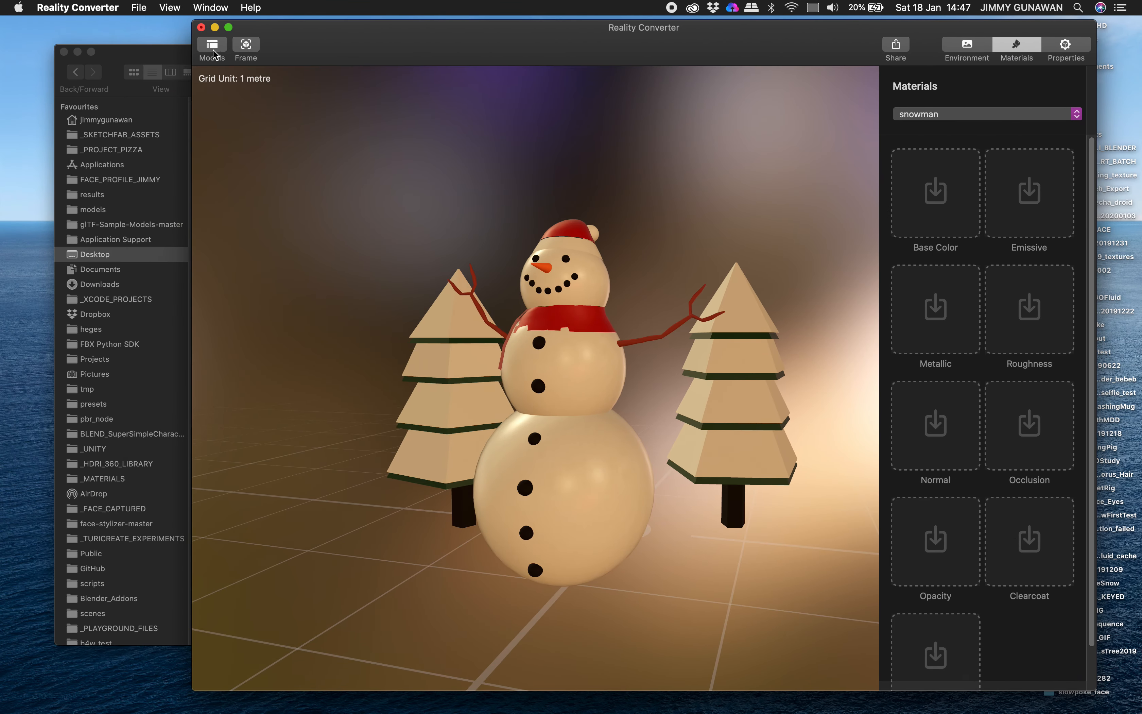
Switch to Finder and open the bamboo-wood-semigloss folder inside the _MATERIALS folder
left_click(171, 57)
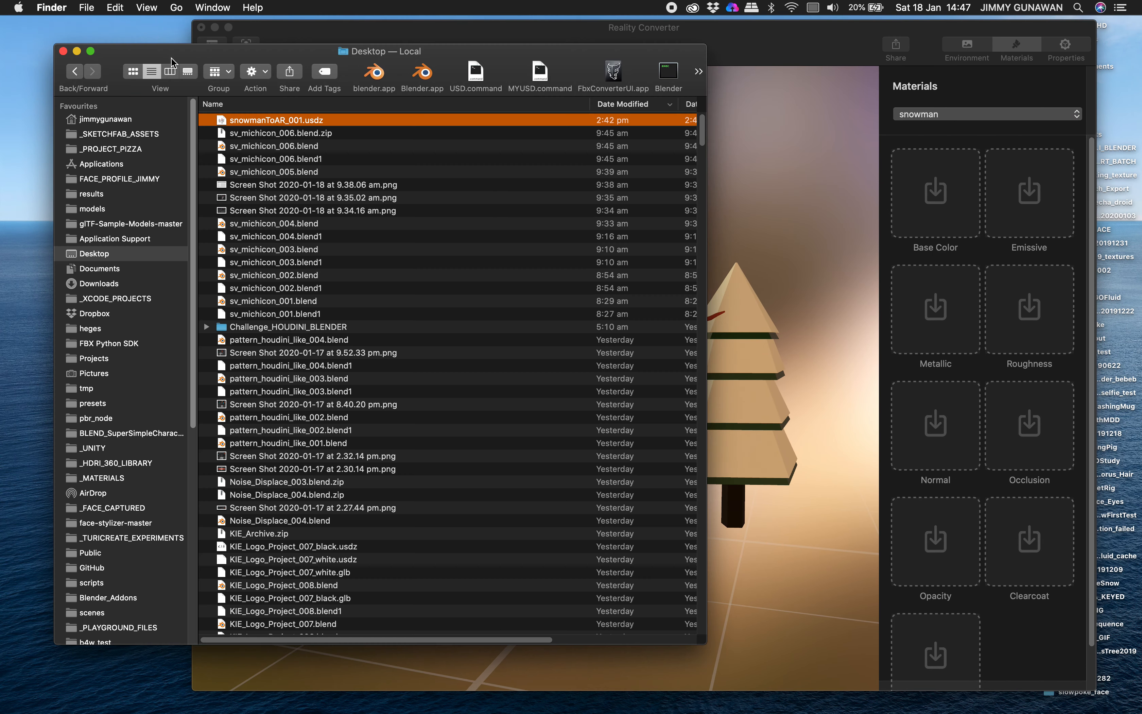
left_click(111, 271)
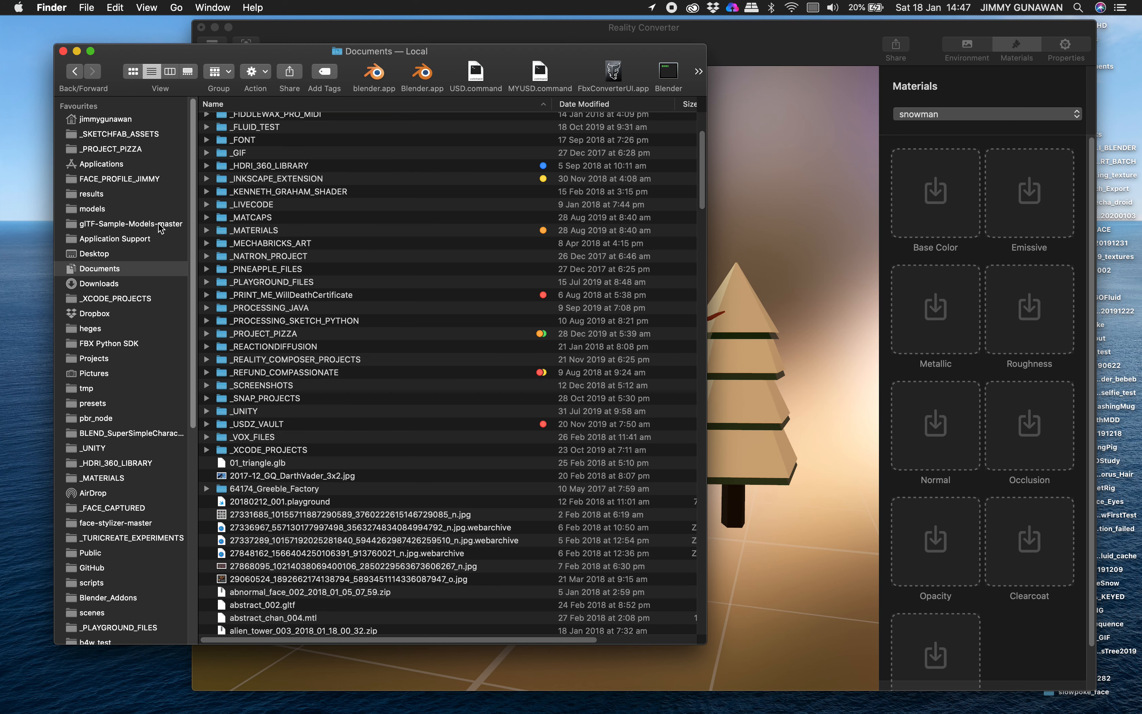
double_click(262, 230)
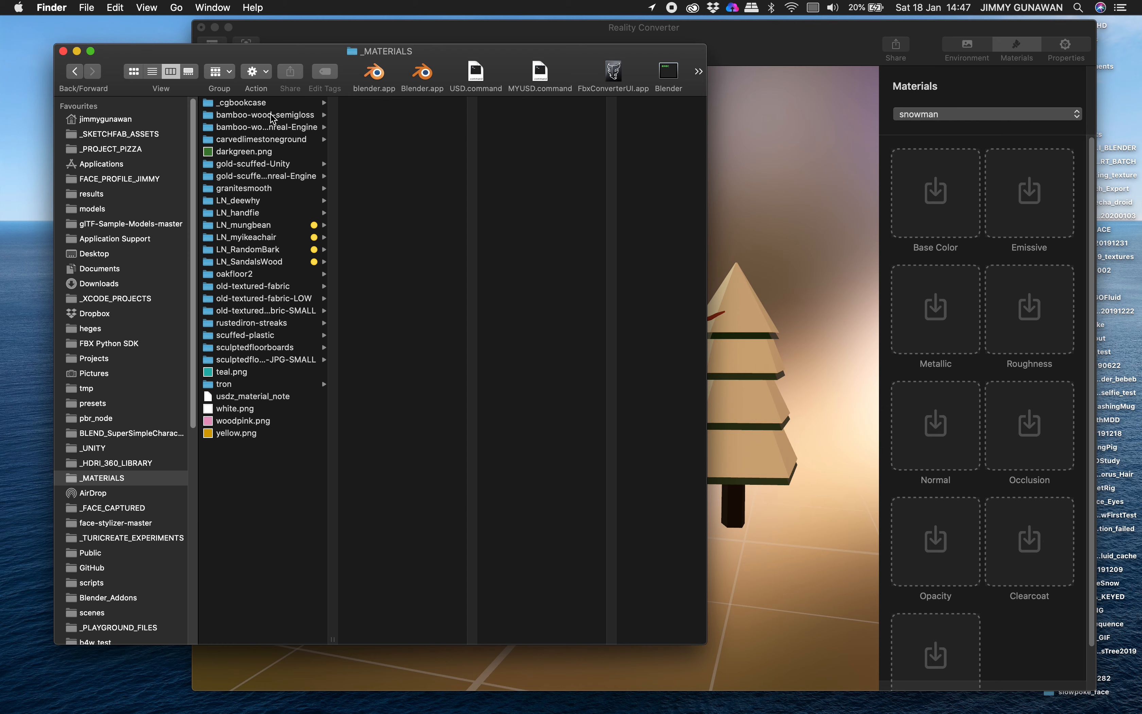
left_click(267, 115)
Apply the bamboo wood albedo image as the Base Color of the snowman material in Reality Converter
left_click_drag(311, 72, 932, 187)
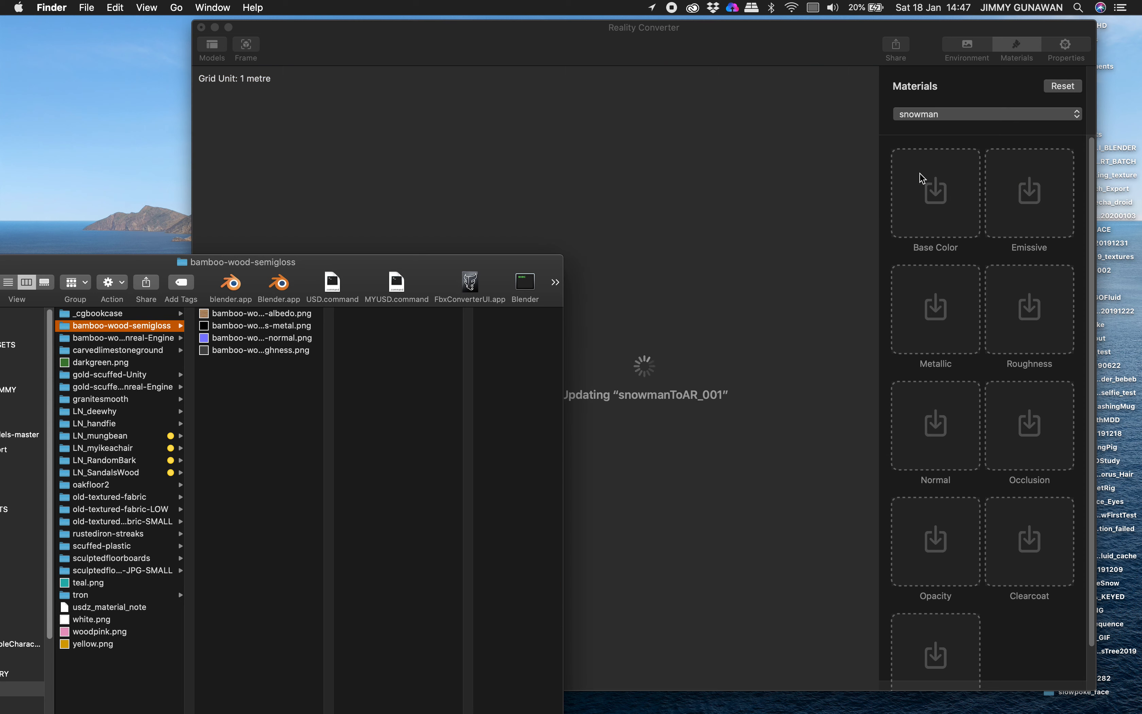
left_click_drag(488, 268, 436, 301)
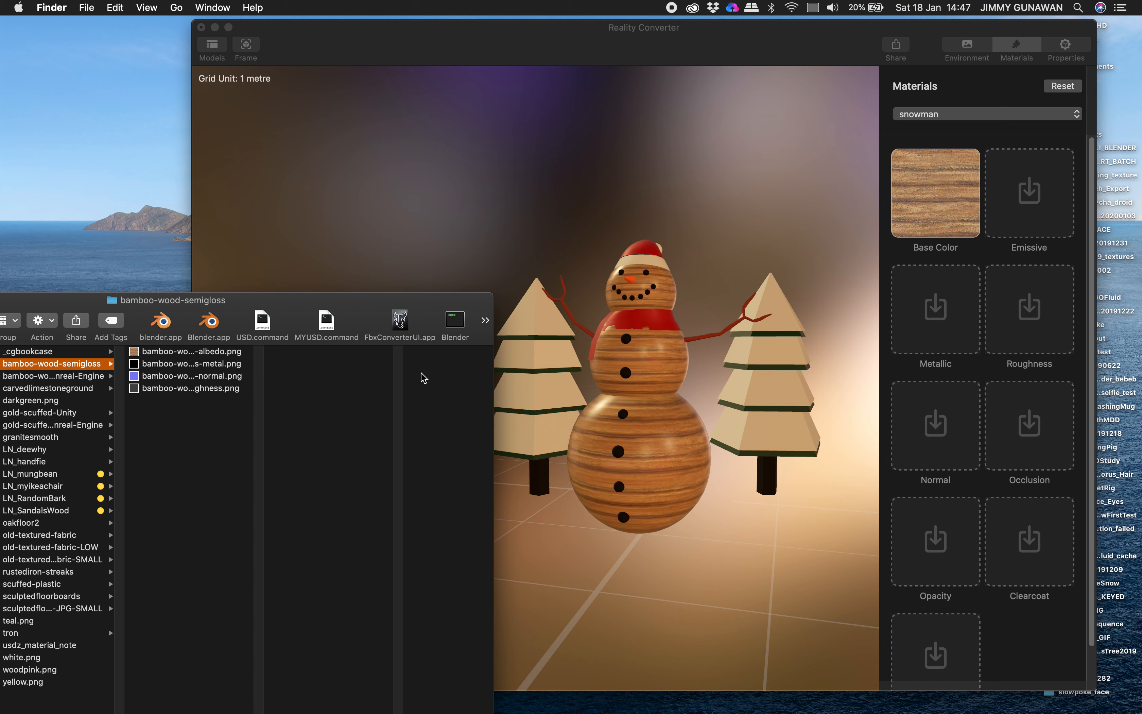
left_click(685, 340)
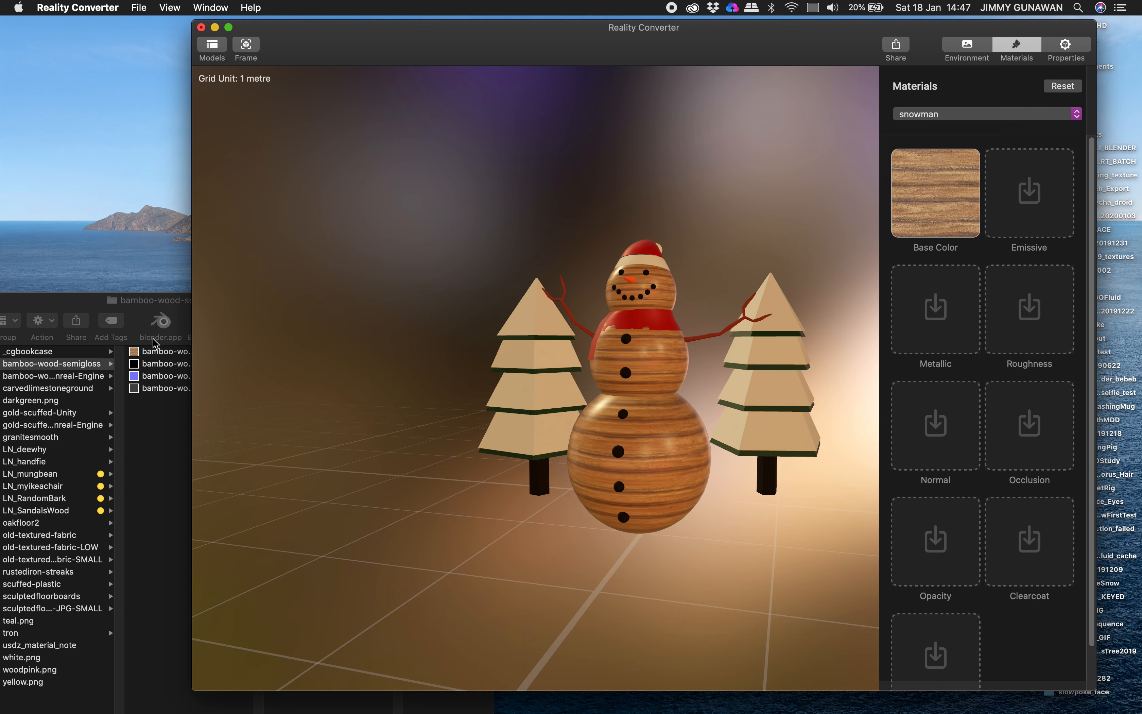
Apply the bamboo wood metal, normal and roughness images as the snowman material's Metallic, Normal and Roughness textures
left_click(161, 315)
left_click_drag(191, 363, 927, 326)
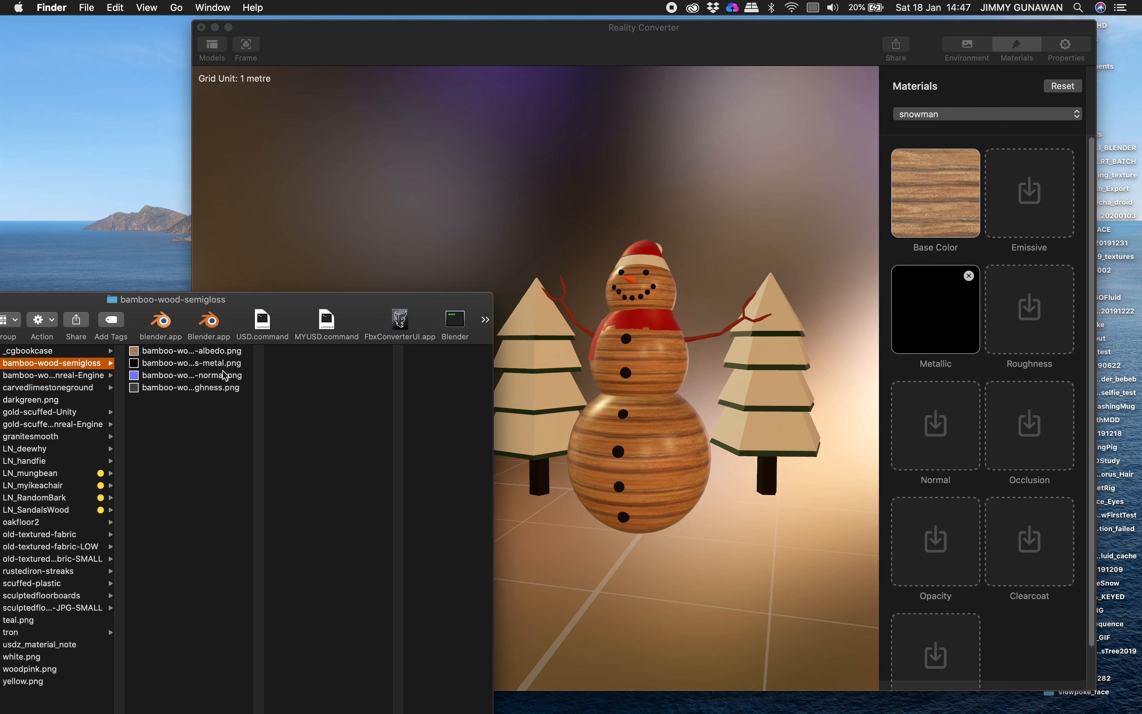
left_click_drag(225, 376, 936, 428)
left_click_drag(202, 389, 1022, 305)
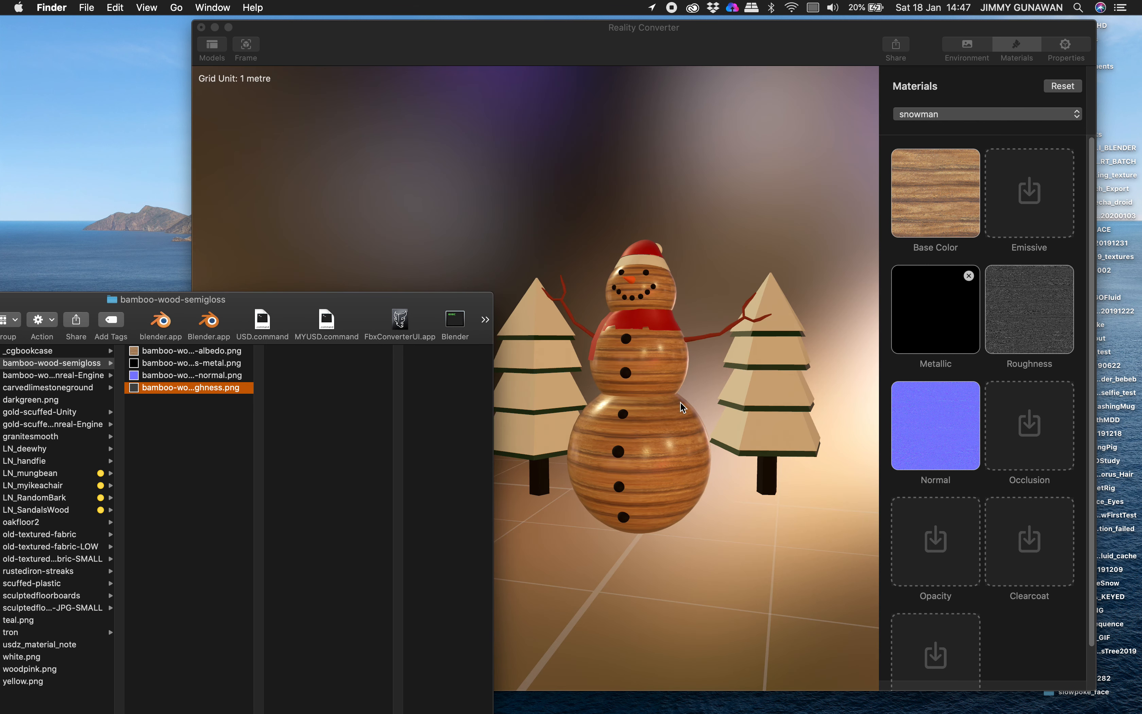
left_click(581, 346)
left_click_drag(640, 385, 533, 408)
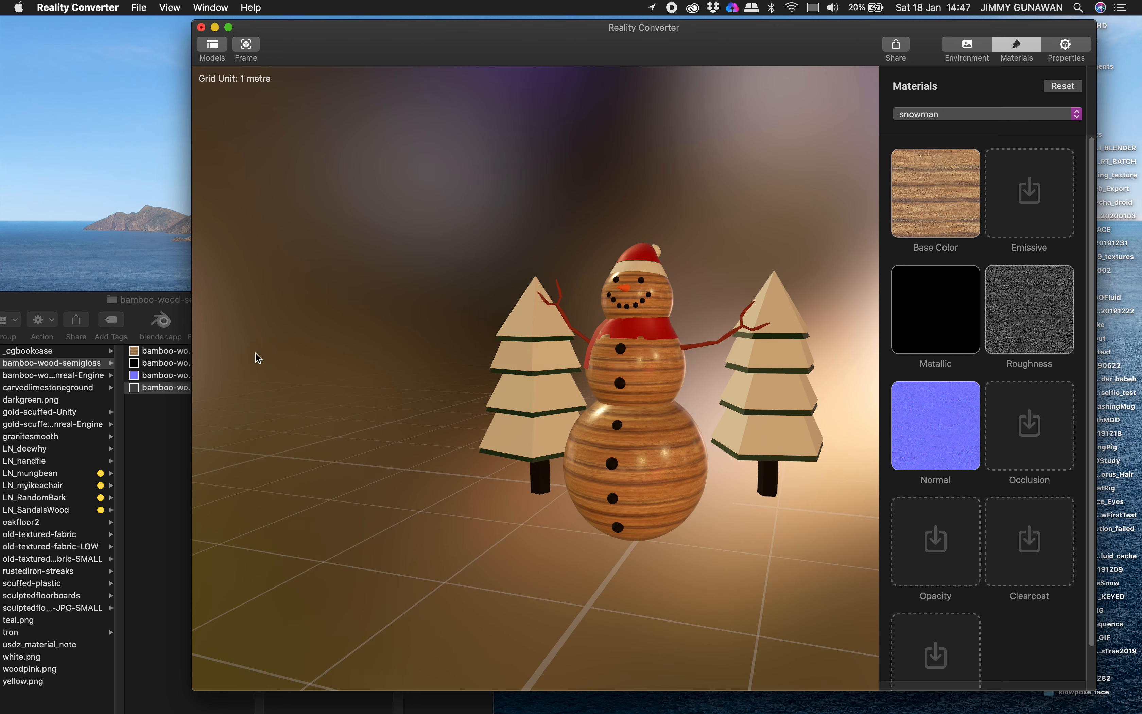
Move the Finder window clear of the texture folders and choose the red material for editing in Reality Converter
left_click_drag(168, 314, 283, 232)
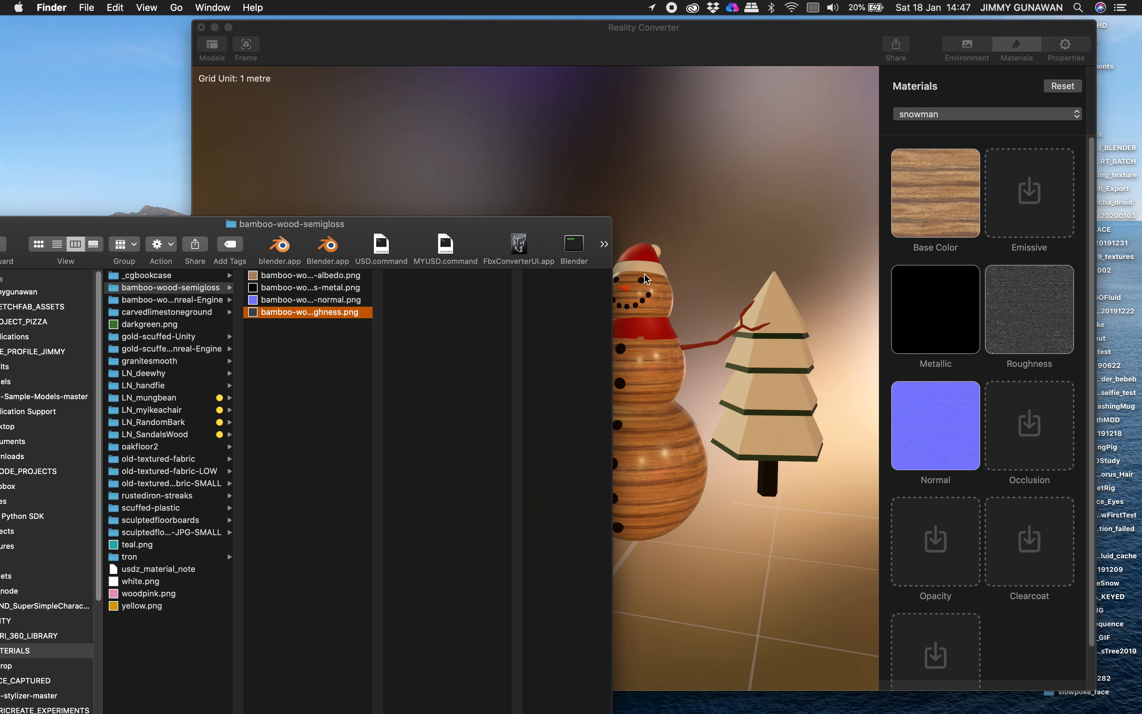
left_click(644, 275)
left_click(945, 116)
left_click(949, 115)
left_click(958, 115)
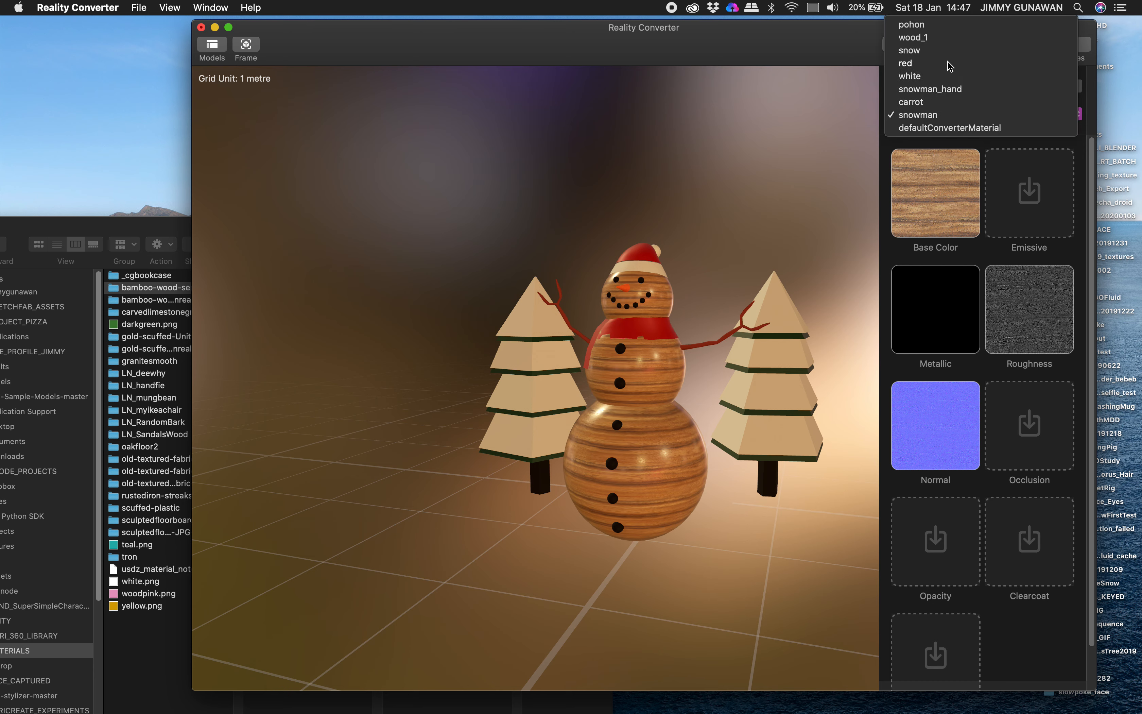
left_click(918, 63)
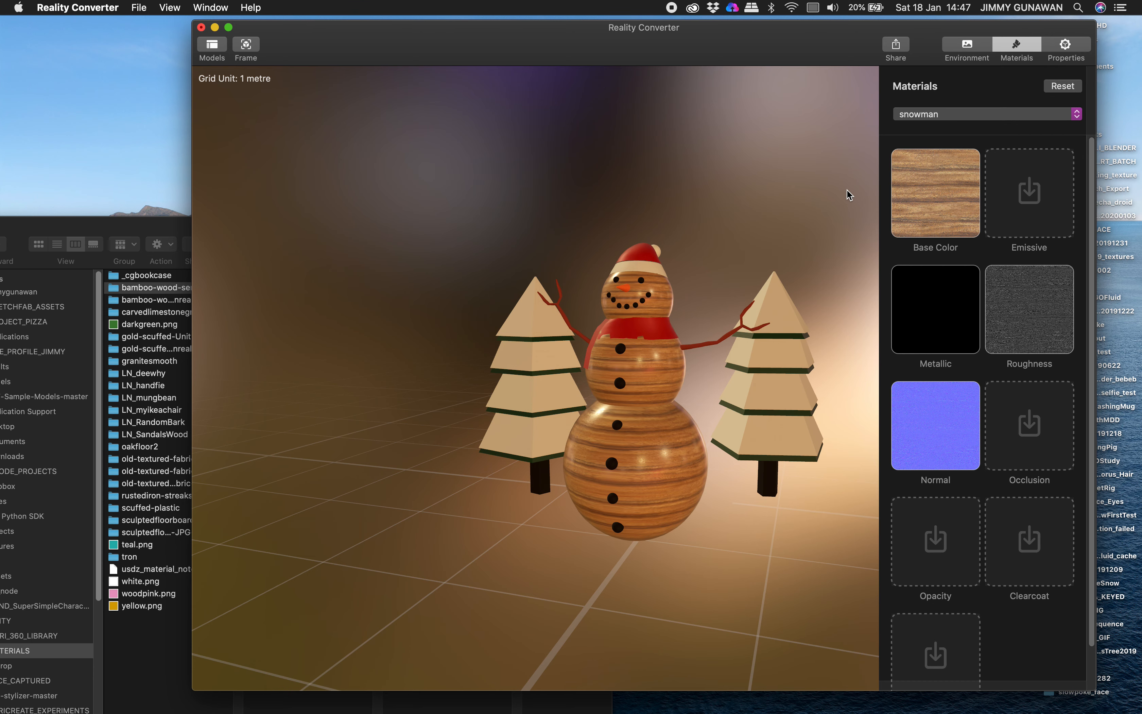
mouse_move(607, 329)
left_mouse_down()
mouse_move(722, 337)
mouse_move(591, 331)
left_mouse_up()
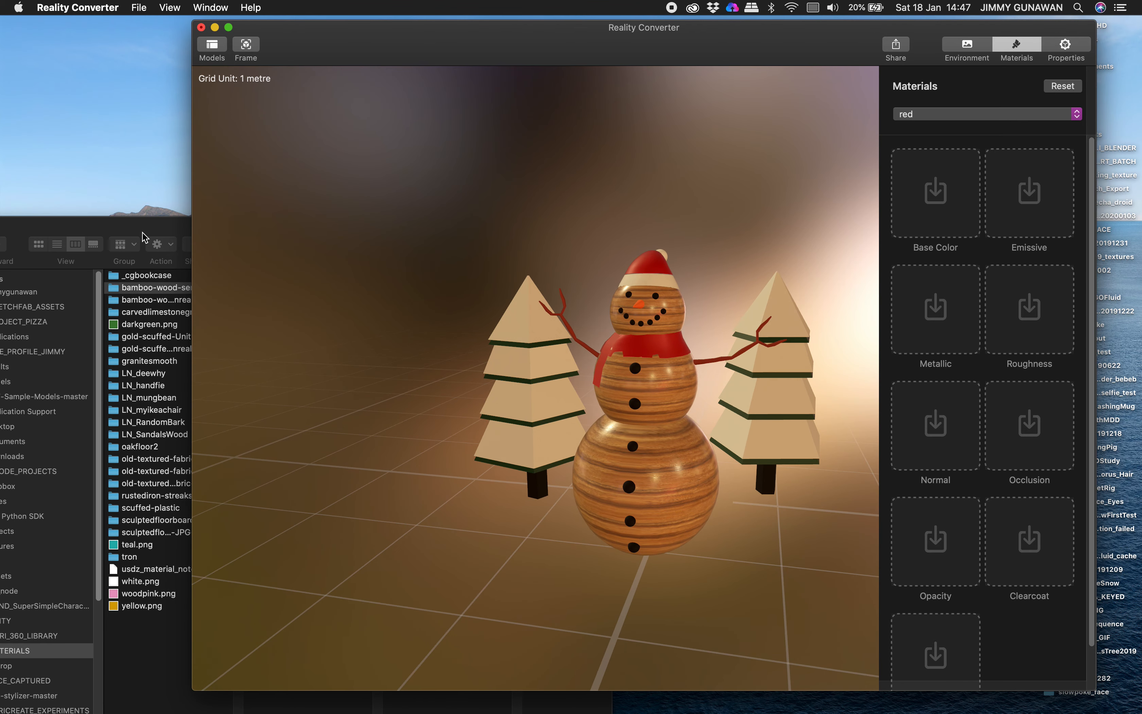
Browse the oakfloor2, scuffed-plastic and sculptedfloorboards texture folders in Finder and preview sculptedfloorboards-albedo.jpg
left_click(144, 236)
left_click(165, 447)
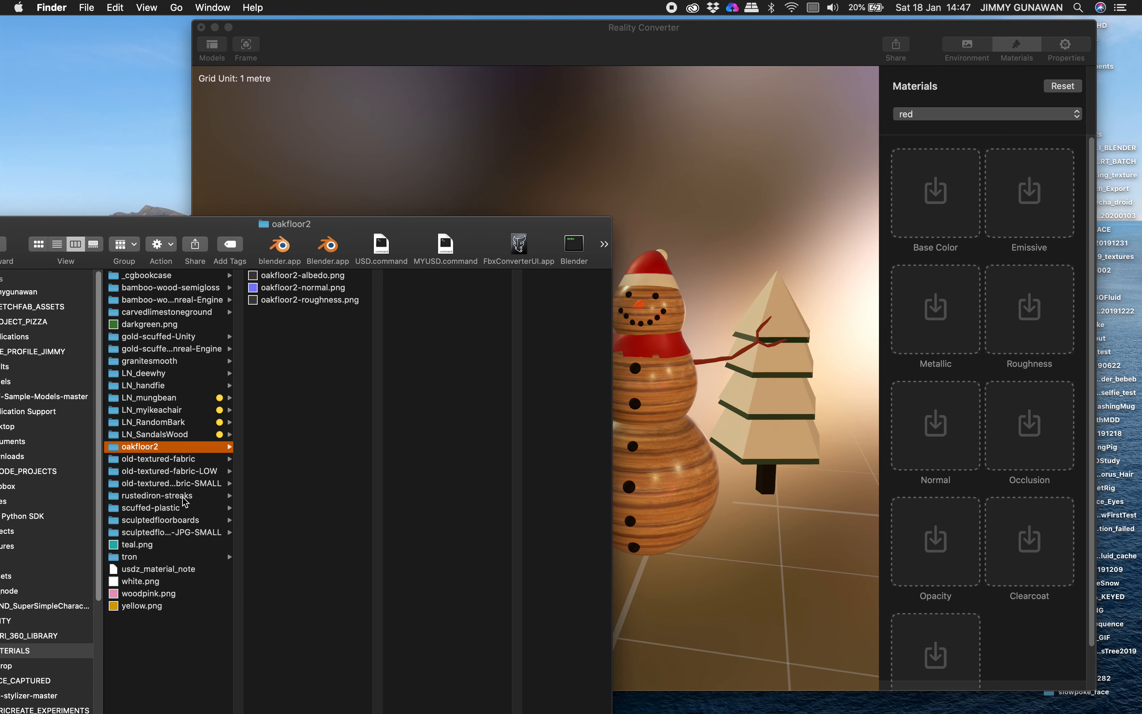
left_click(187, 508)
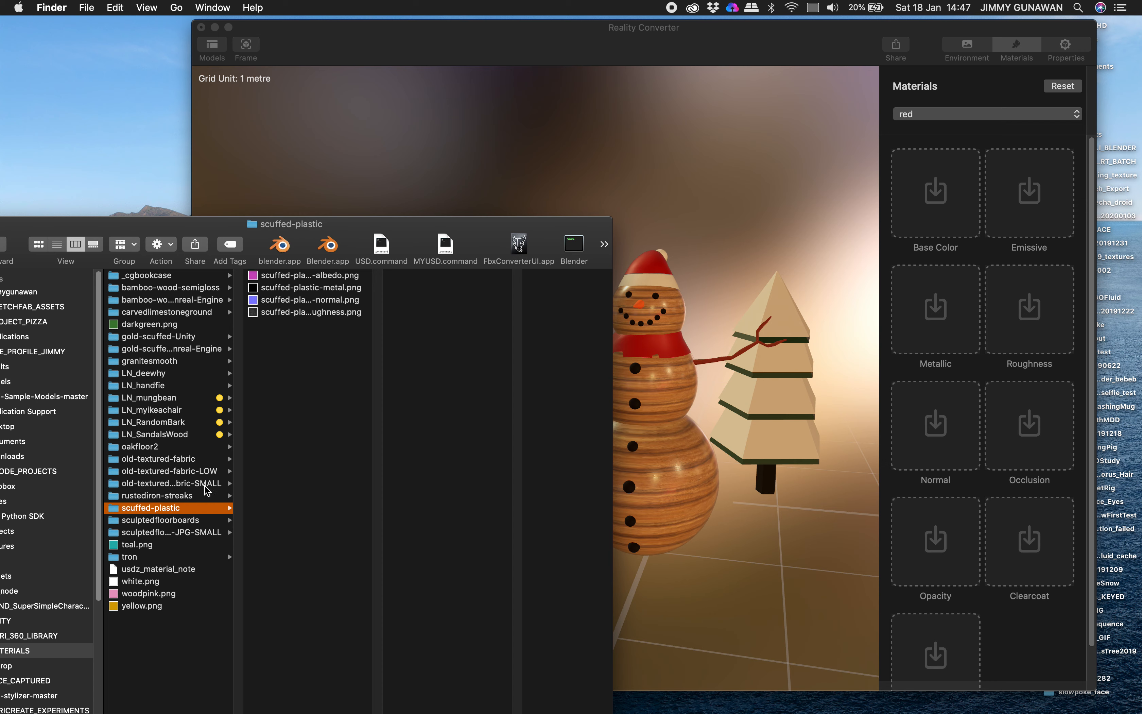
left_click(186, 520)
left_click(185, 533)
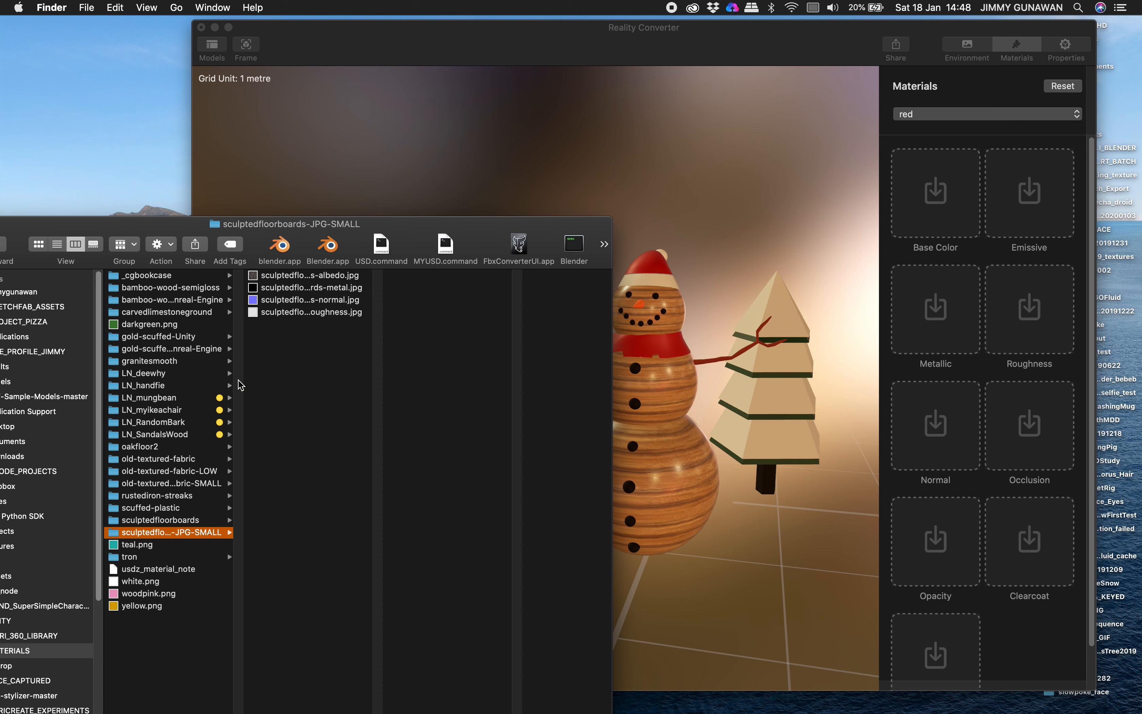
left_click(303, 275)
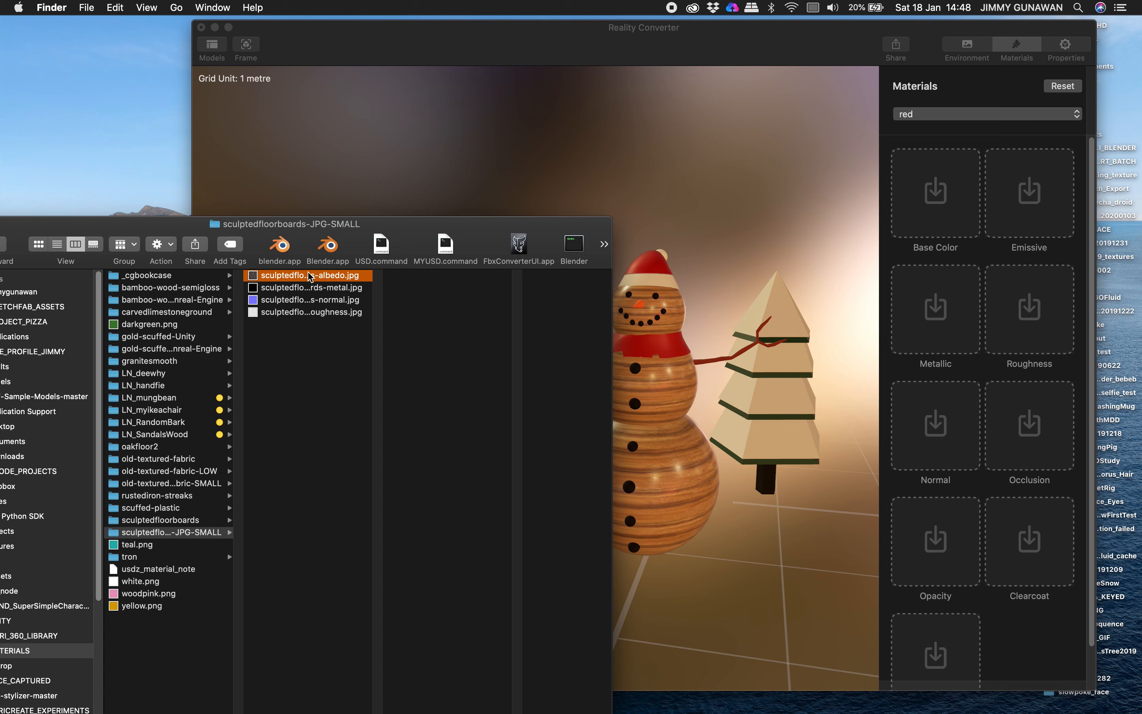
key("space")
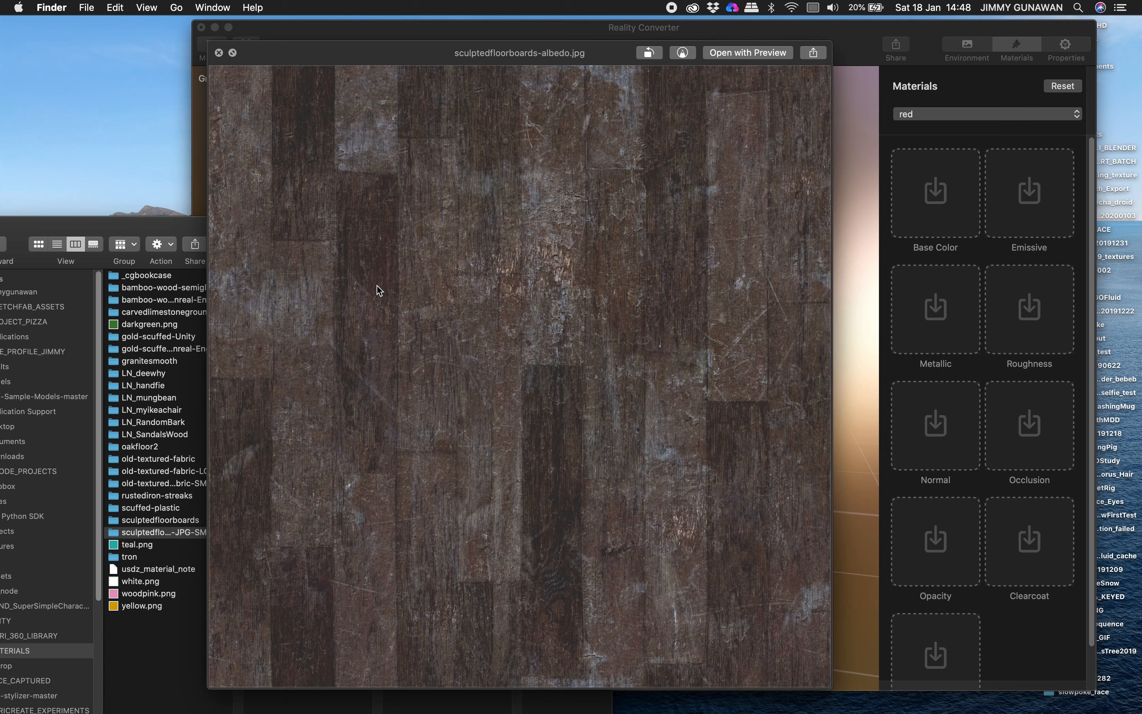
left_click(219, 52)
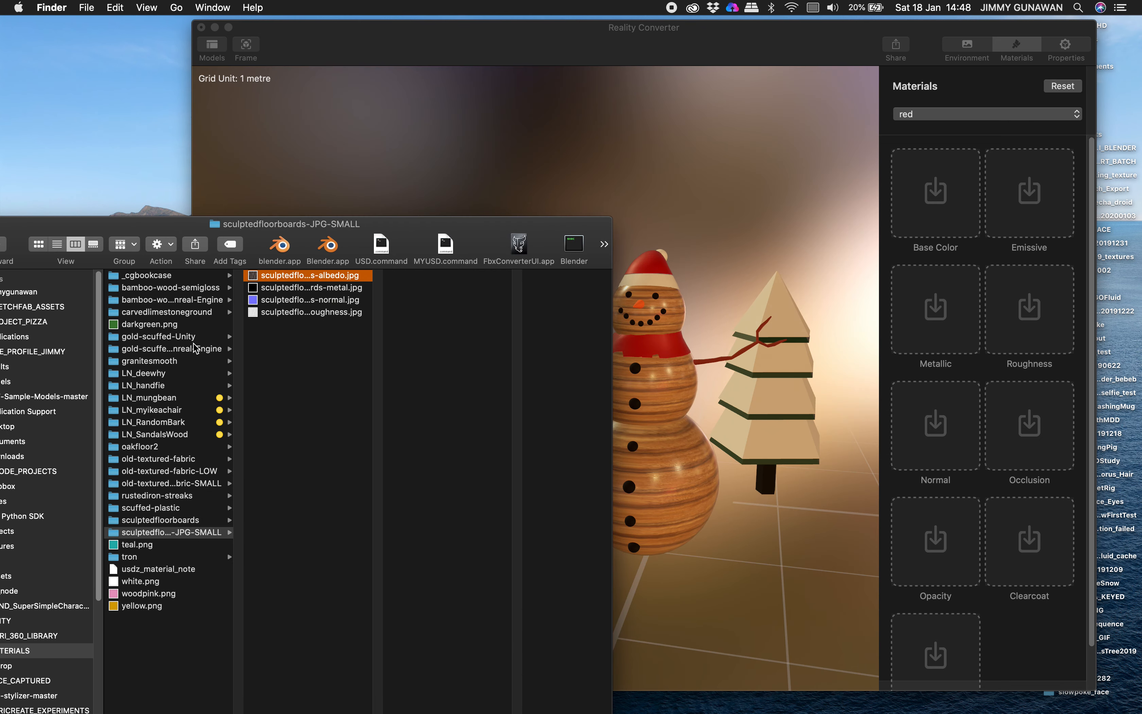
Open the granitesmooth folder and preview granitesmooth-albedo.png
left_click(181, 363)
left_click(303, 278)
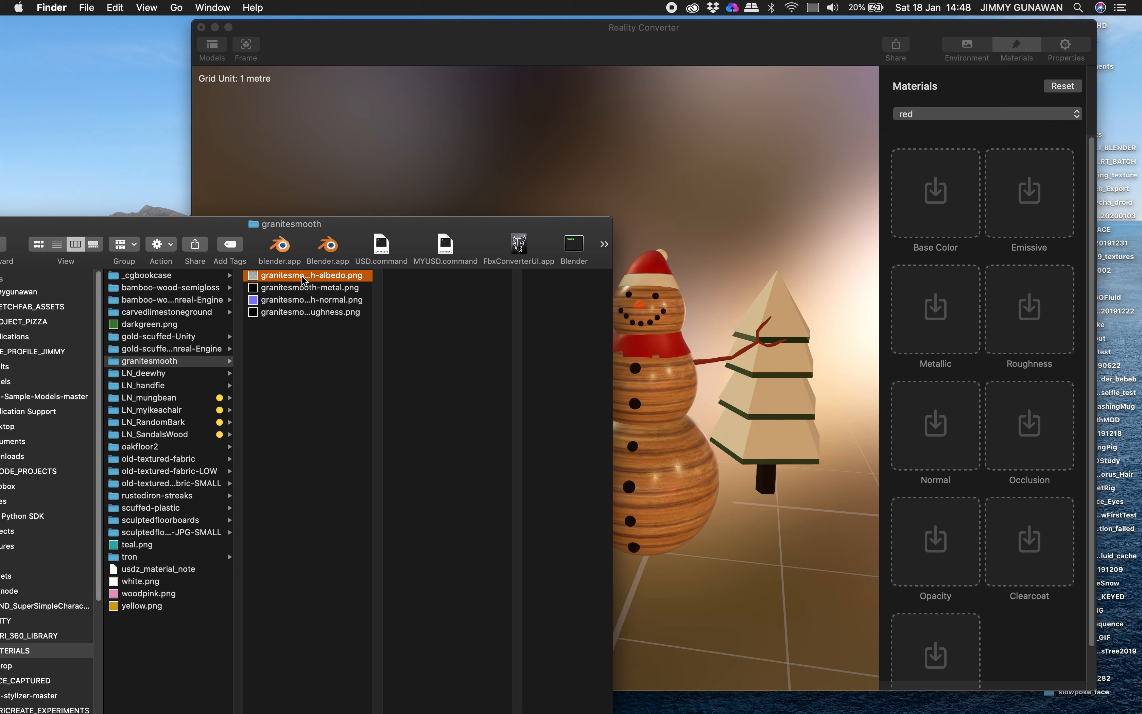
key("space")
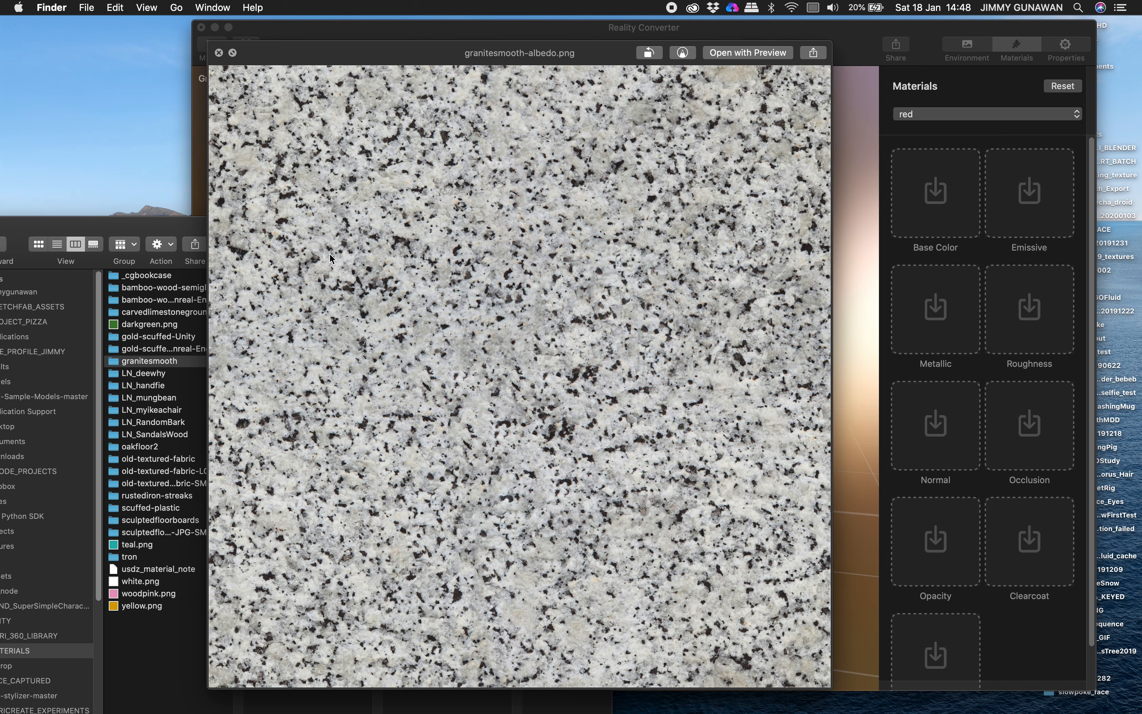
left_click(219, 53)
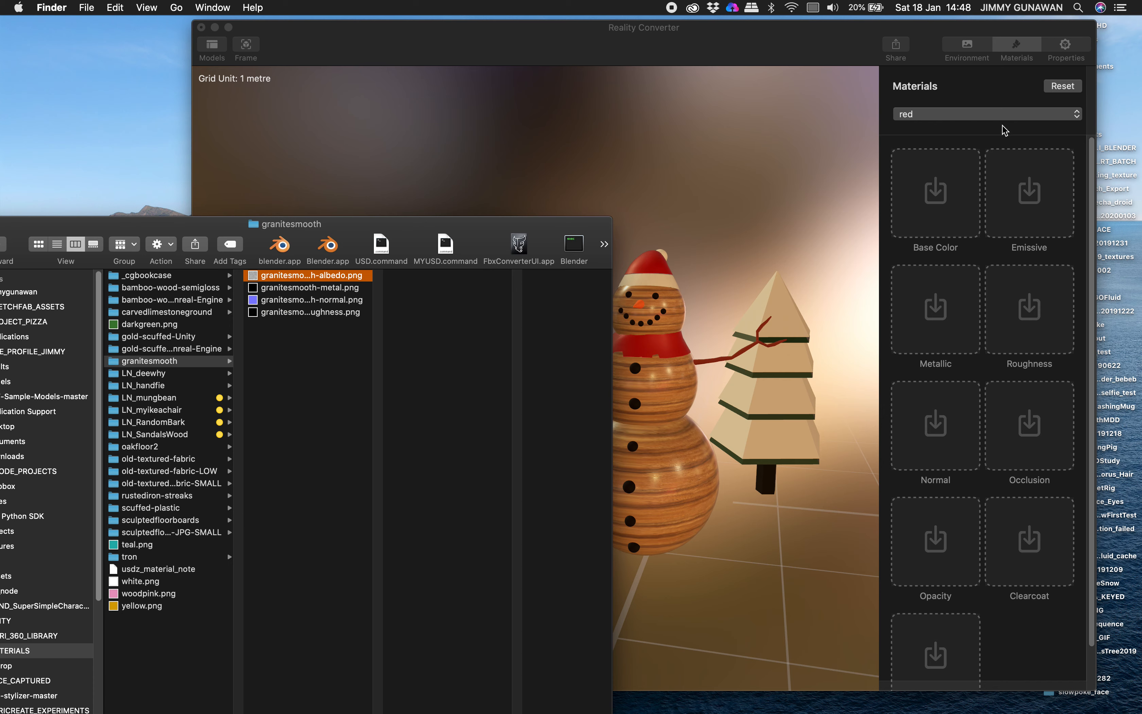
Choose the snow material in Reality Converter and apply granitesmooth-albedo.png from Finder as its Base Color
left_click(992, 115)
left_click(979, 117)
left_click(979, 116)
left_click(976, 115)
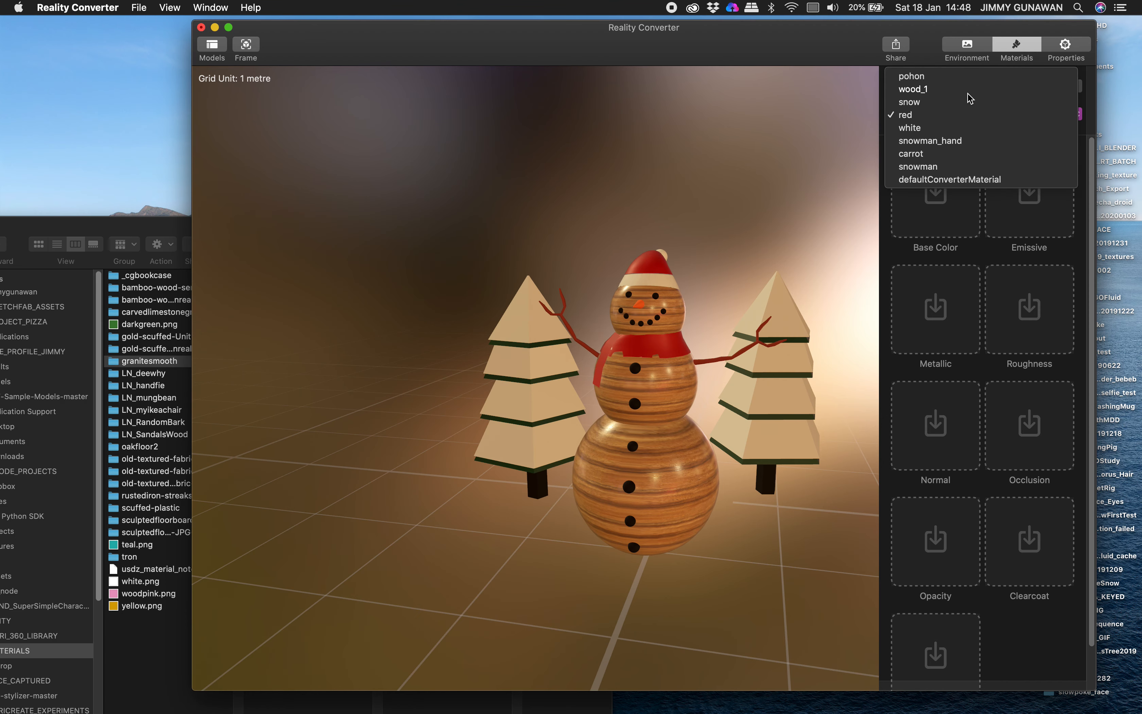
left_click(962, 103)
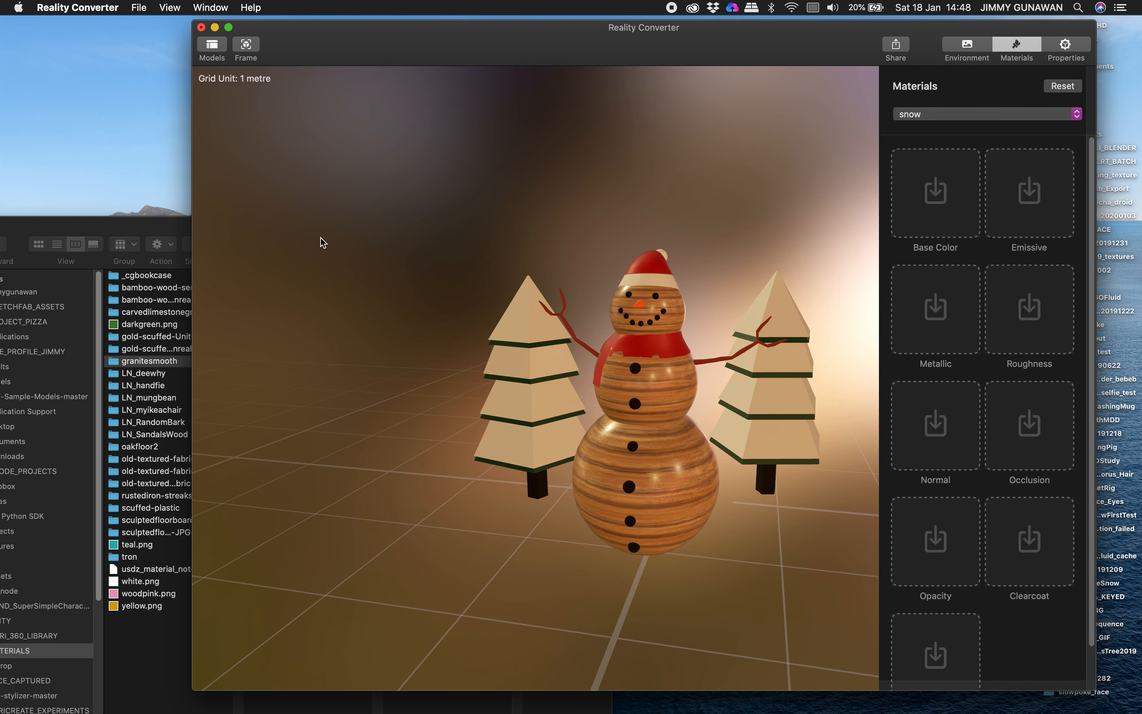
left_click(177, 240)
left_click_drag(288, 279, 937, 194)
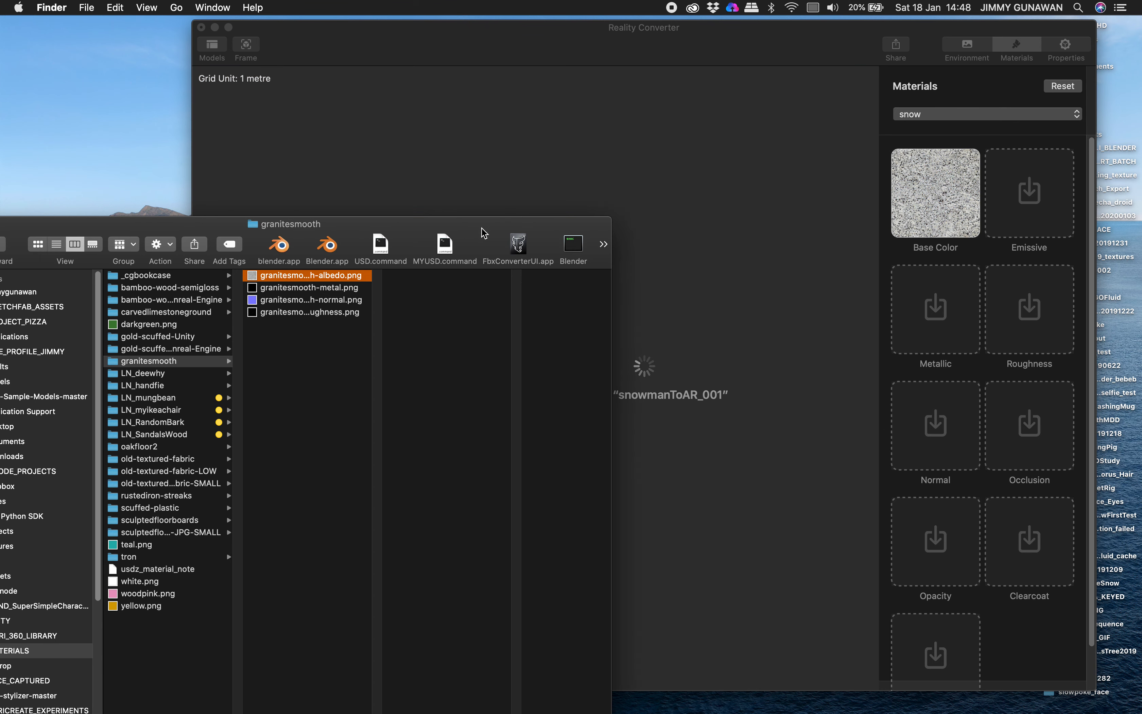
Apply the granitesmooth metal, normal and roughness images as the snow material's Metallic, Normal and Roughness textures
left_click_drag(520, 227, 291, 290)
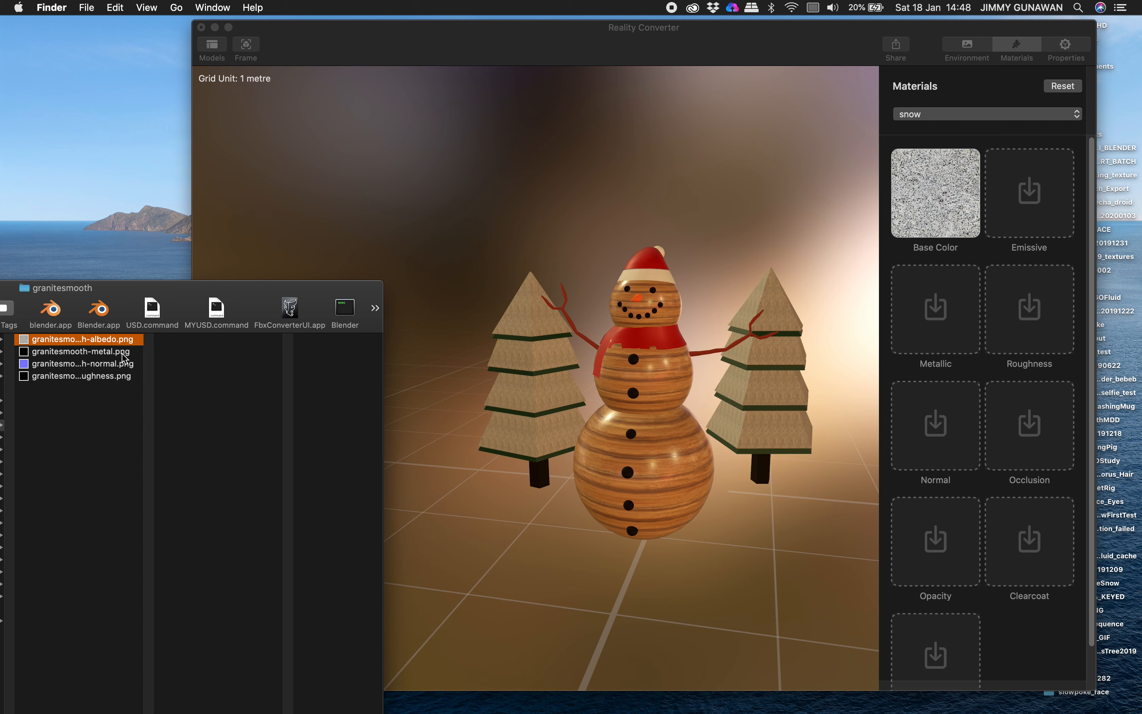
left_click(118, 351)
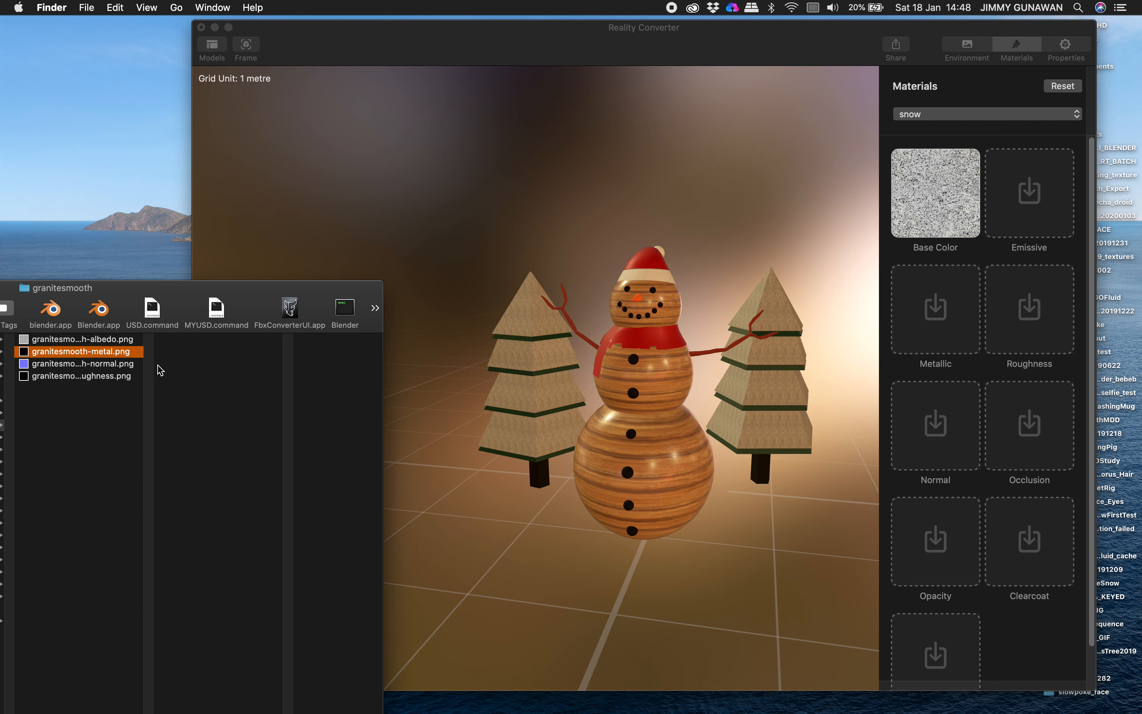
left_click_drag(114, 357, 931, 325)
left_click(120, 363)
left_click_drag(92, 368, 941, 425)
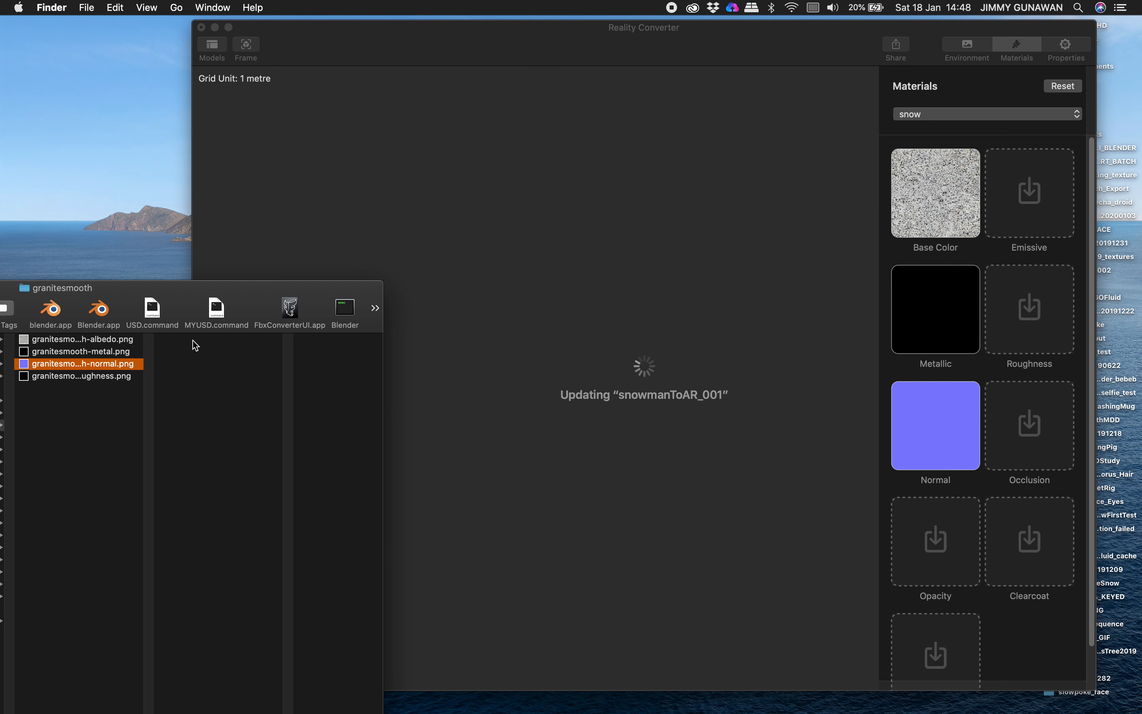
left_click(110, 377)
left_click_drag(110, 376, 1038, 310)
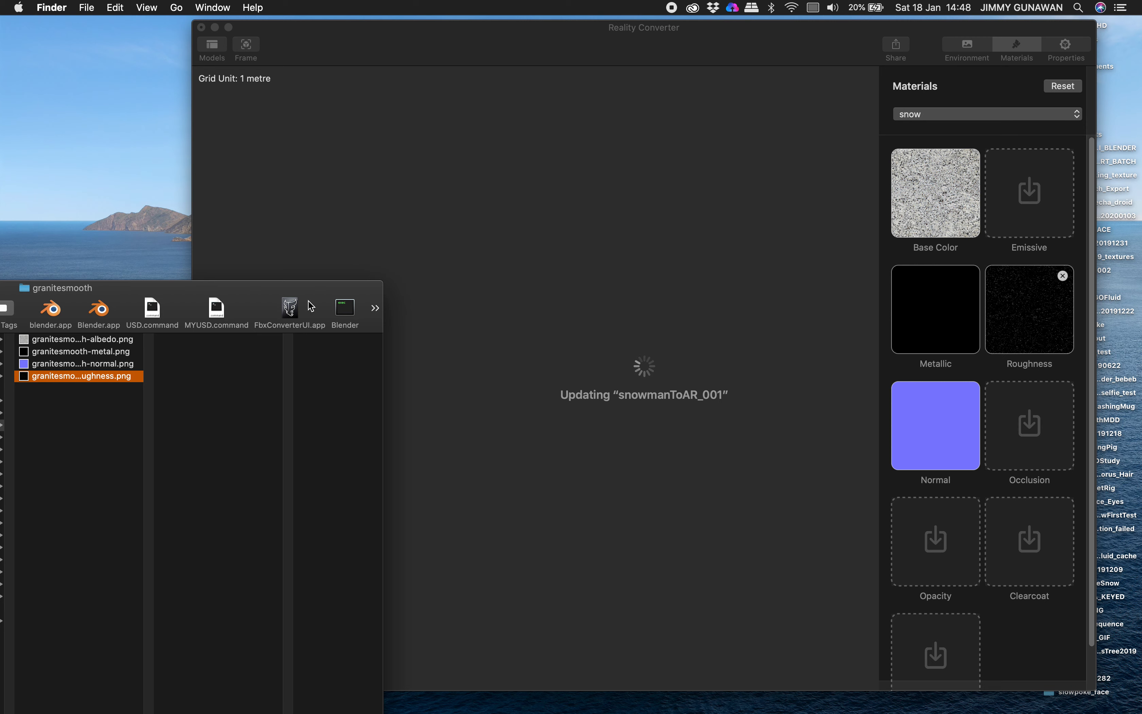
Minimize the Finder window, glance at the original scene in Blender, and view the textured model in Reality Converter
left_click_drag(256, 285, 658, 195)
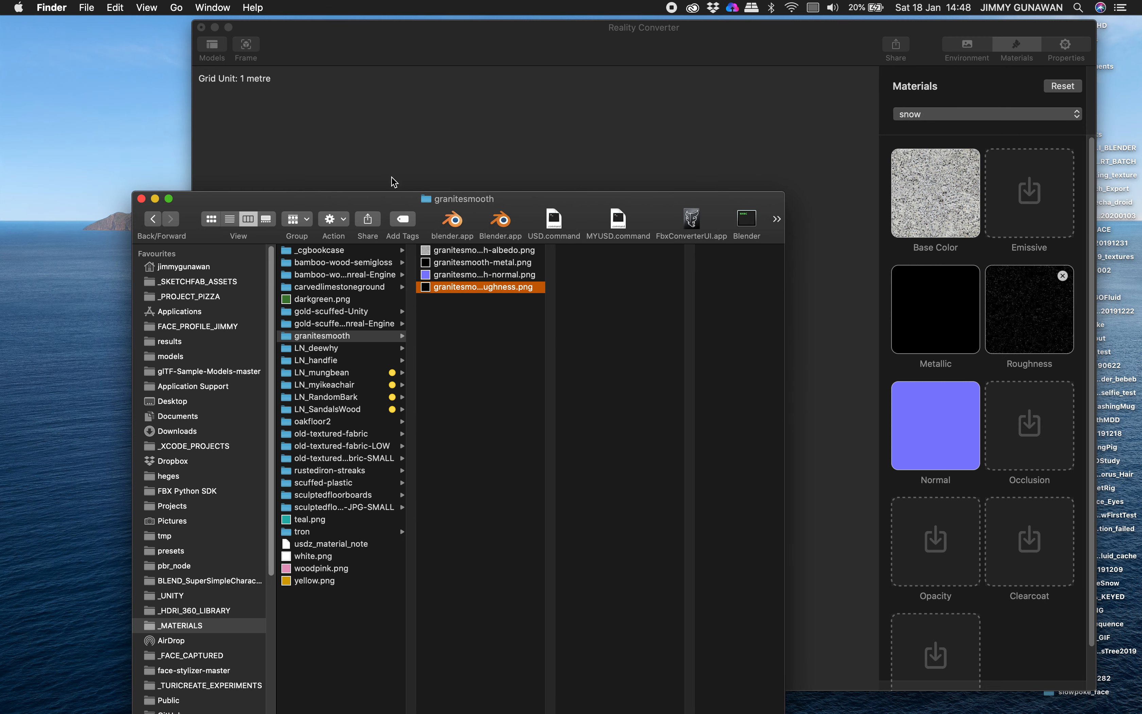
left_click(156, 199)
key("ctrl+Right")
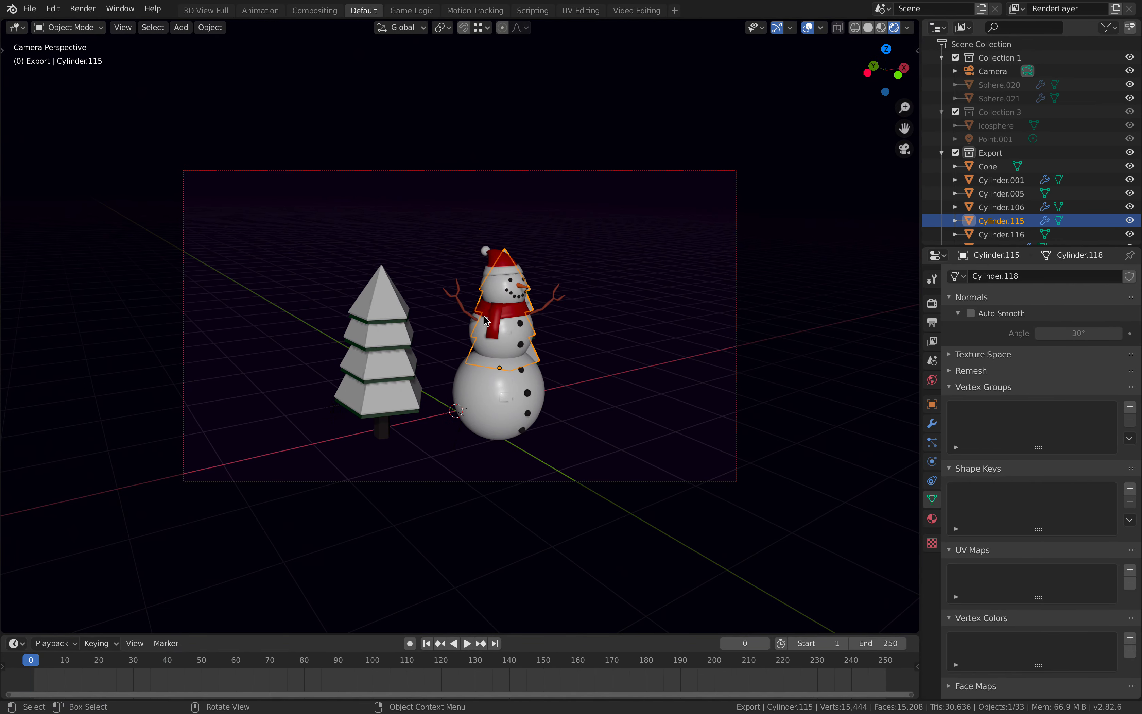
key("ctrl+Left")
mouse_move(430, 320)
left_mouse_down()
mouse_move(516, 280)
mouse_move(434, 297)
mouse_move(447, 287)
mouse_move(439, 276)
mouse_move(558, 291)
mouse_move(511, 291)
mouse_move(465, 320)
mouse_move(414, 308)
mouse_move(424, 324)
mouse_move(453, 294)
mouse_move(474, 313)
mouse_move(557, 305)
mouse_move(485, 303)
mouse_move(449, 325)
left_mouse_up()
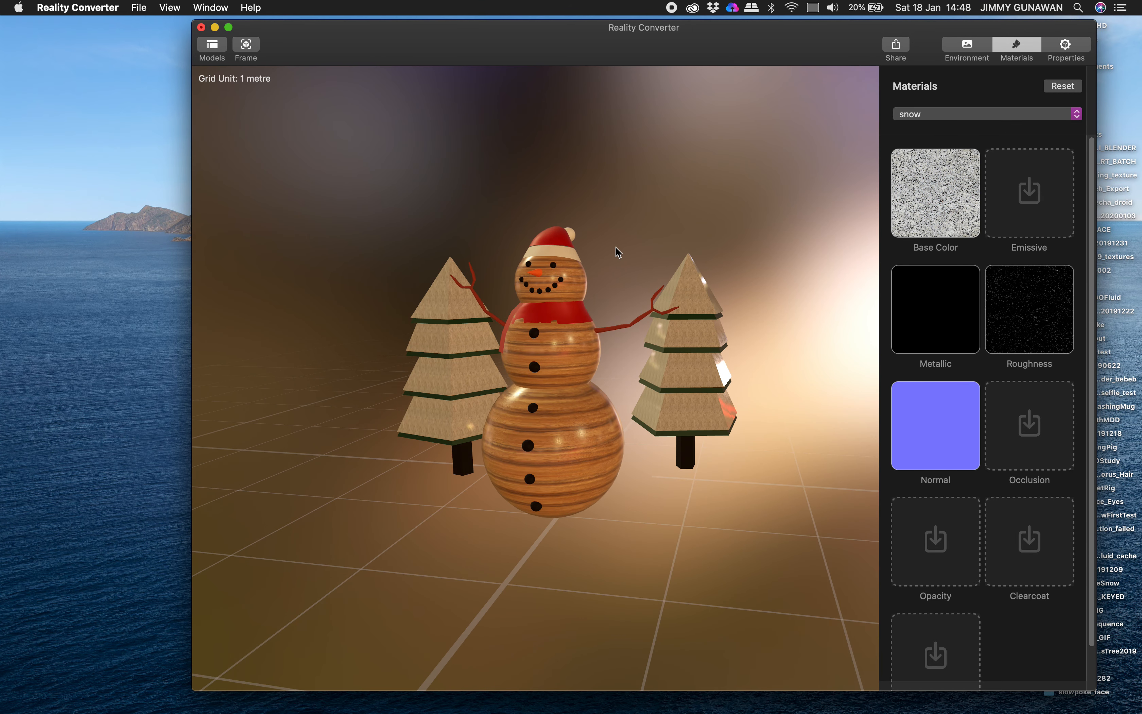
Export the textured model to the Desktop as snowmanToAR_001X.usdz and move the Reality Converter window aside
left_click(146, 8)
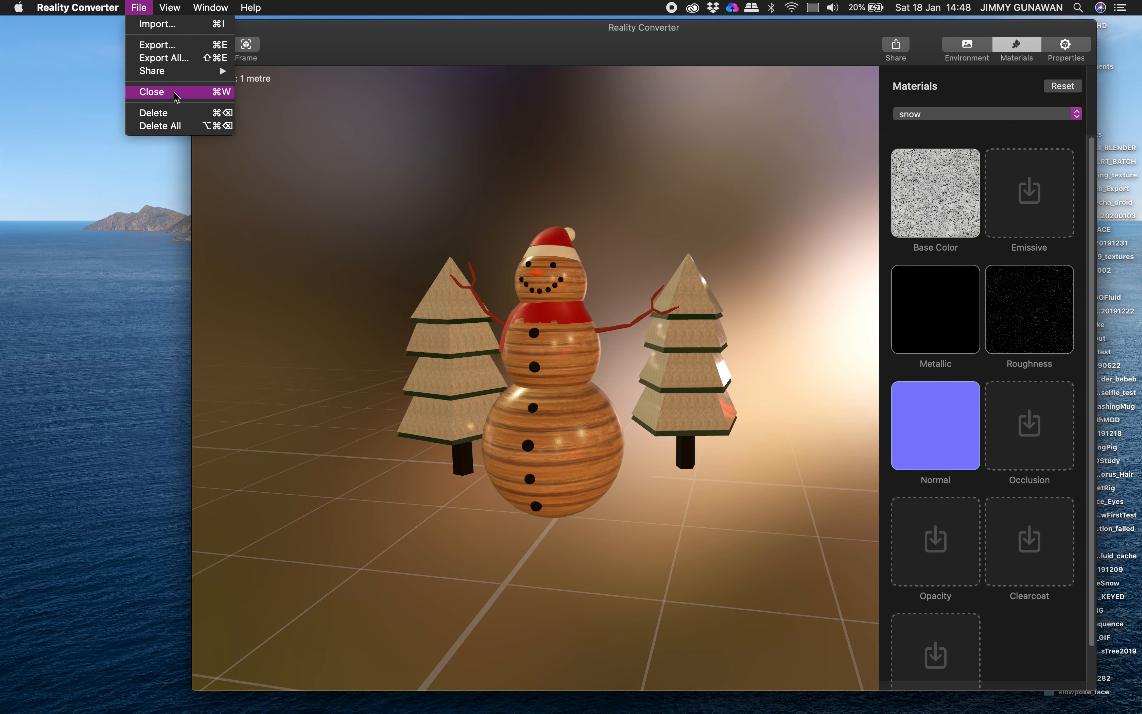
left_click(172, 46)
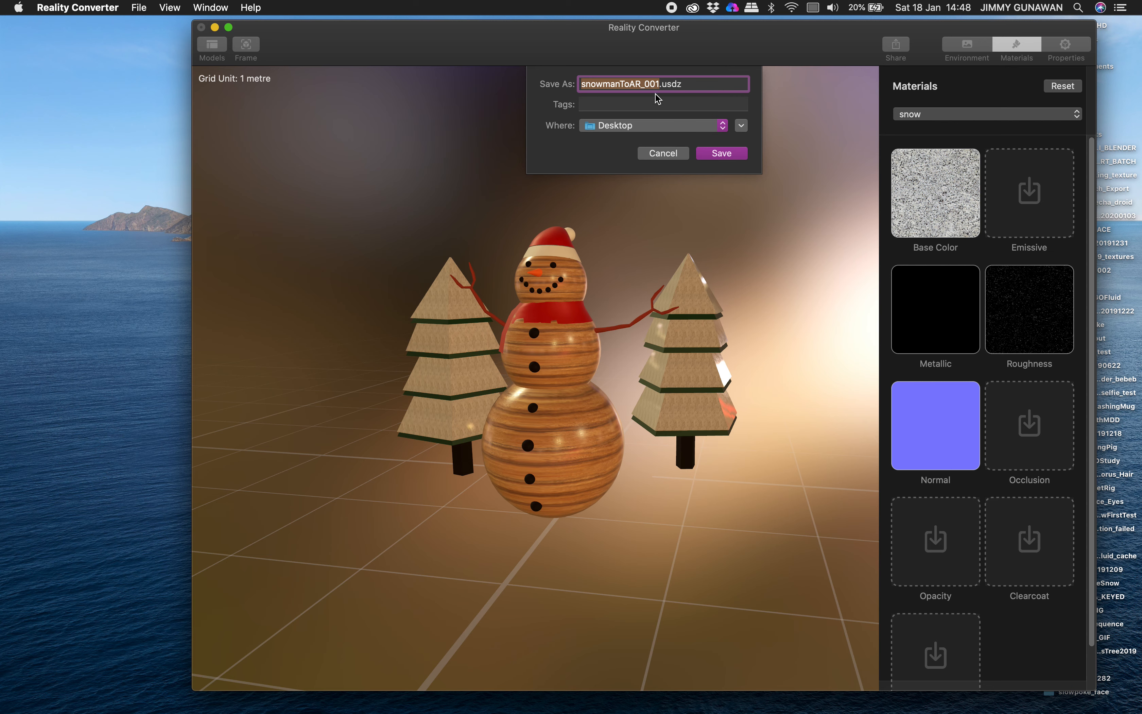
key("Right")
type("X")
left_click(714, 154)
left_click_drag(318, 36, 250, 36)
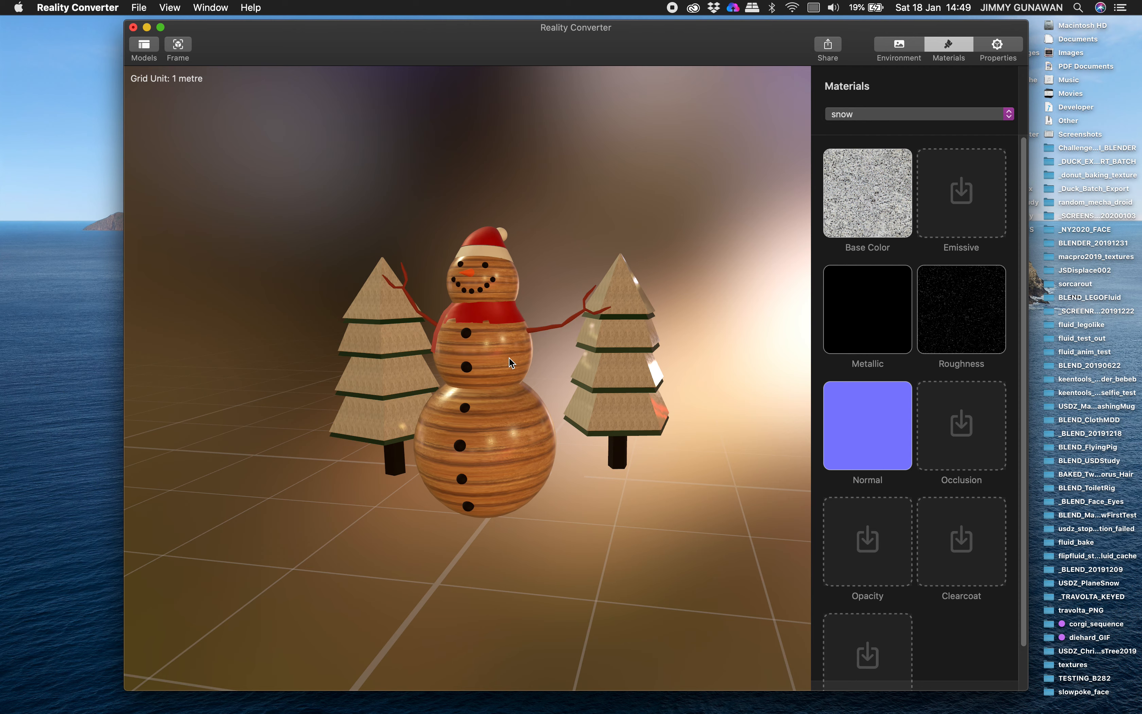
key("ctrl+Right")
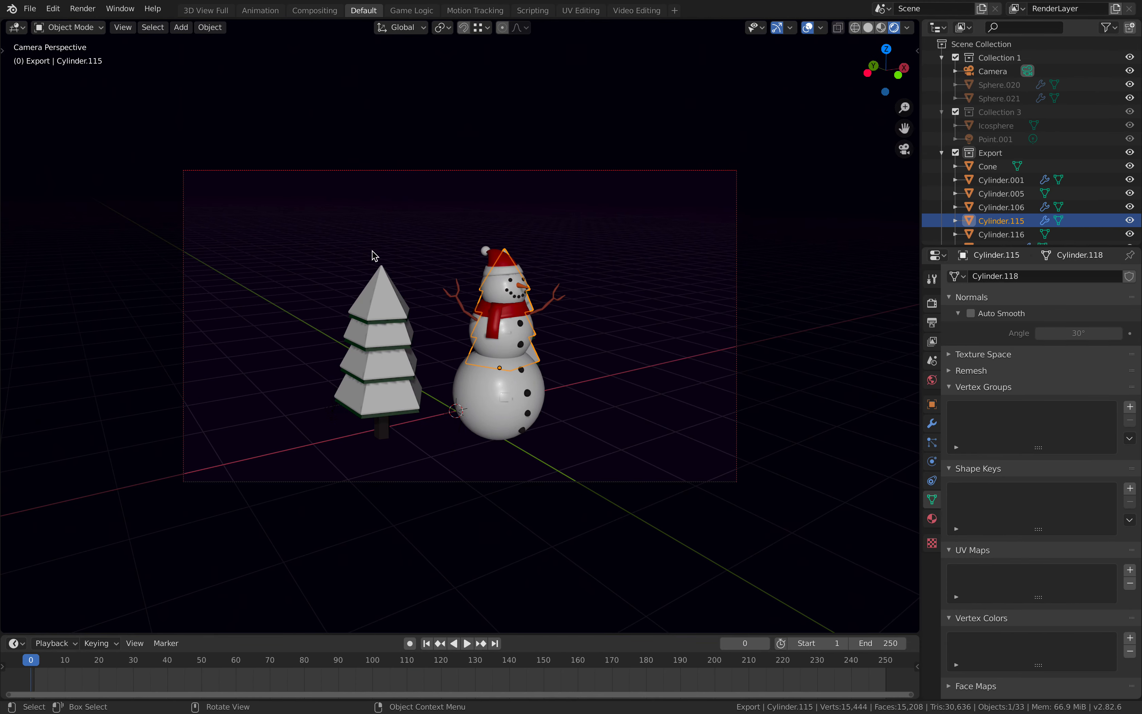
left_click(29, 9)
mouse_move(71, 208)
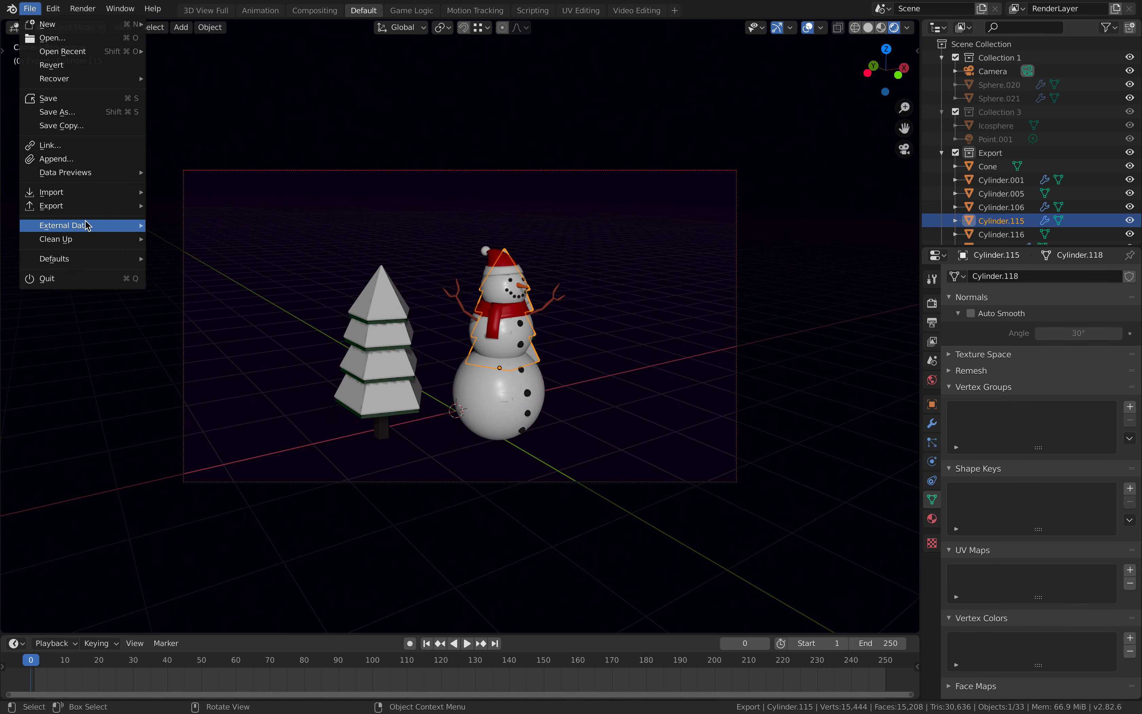
key("ctrl+Left")
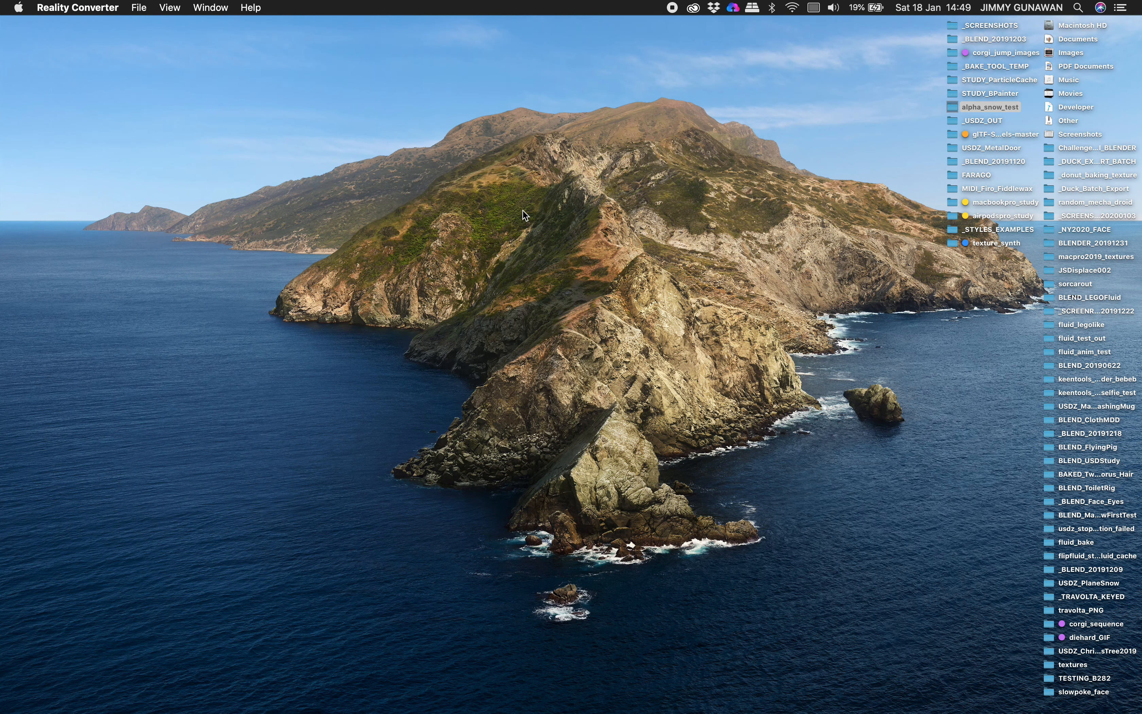
Open the _STYLES_EXAMPLES folder in Finder and switch that window to the Desktop folder with the exported USDZ files
left_click(950, 231)
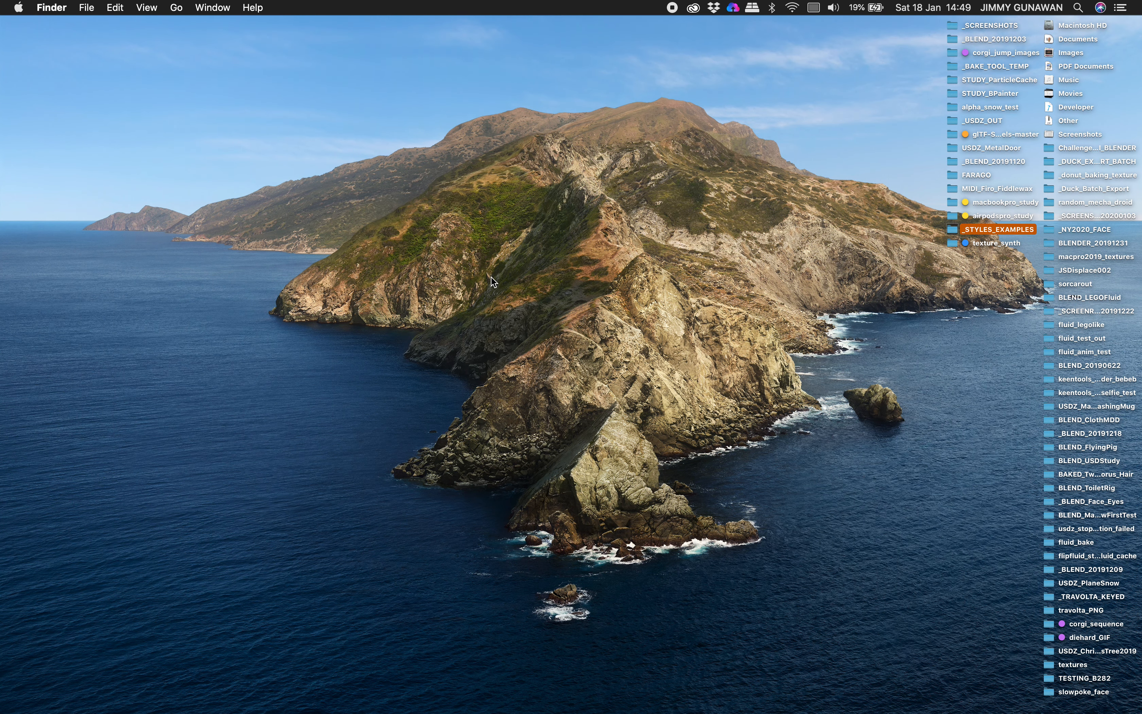
key("super+o")
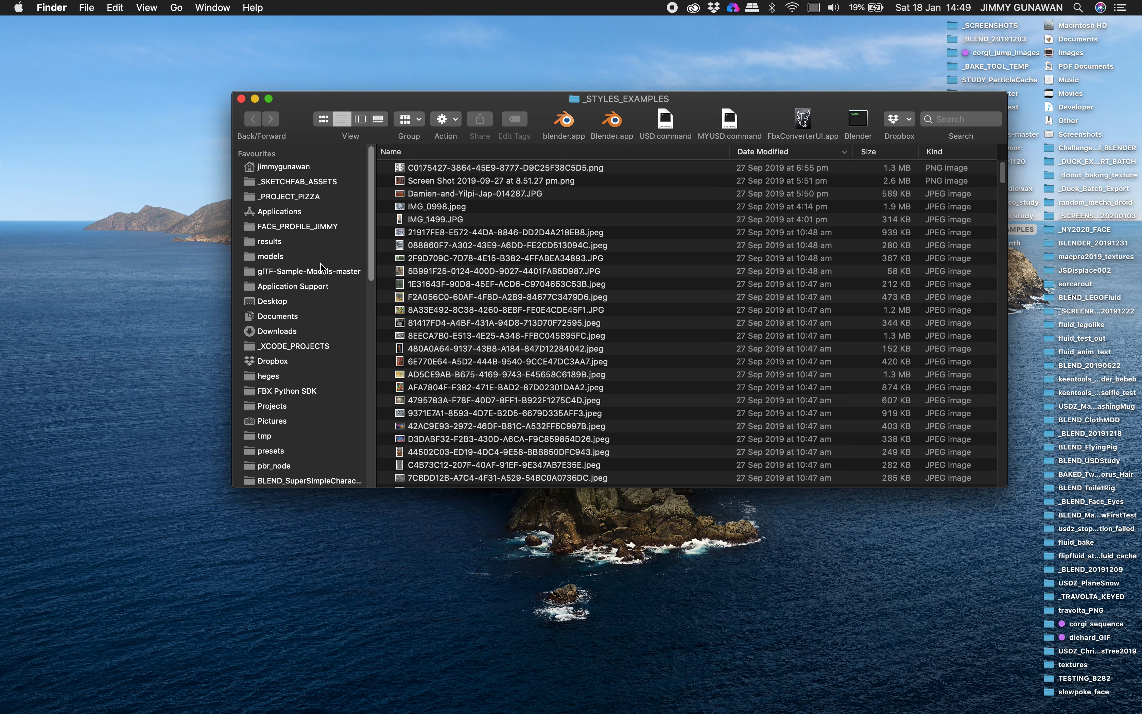
key("super+shift+d")
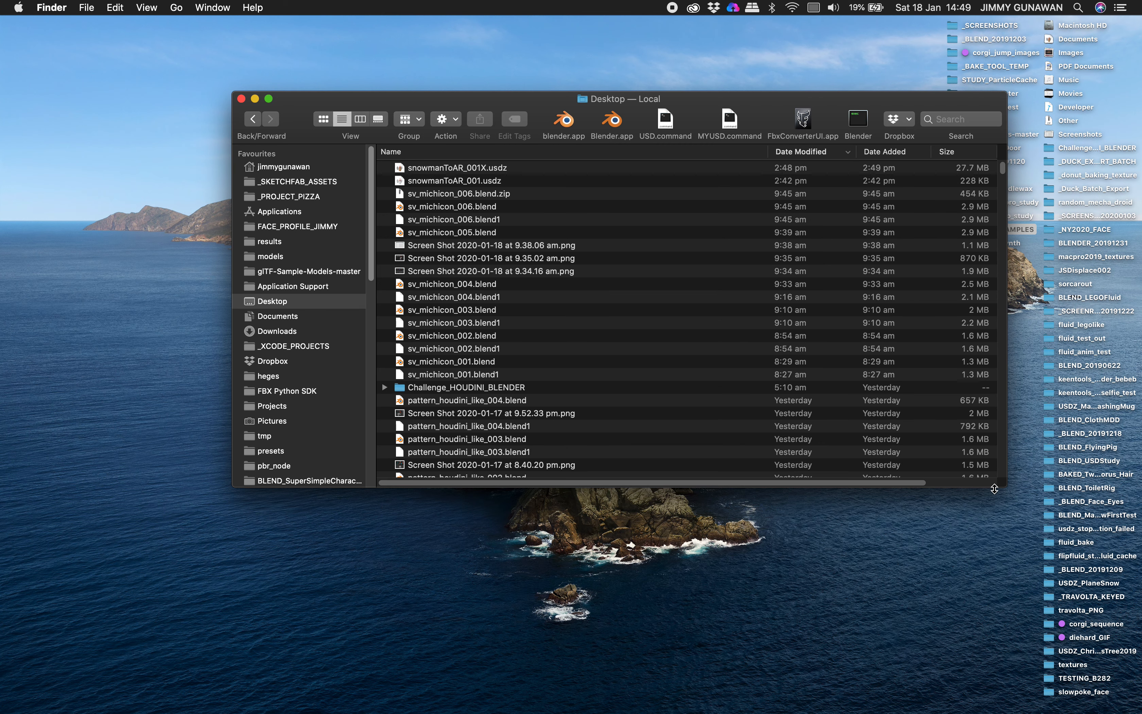
Resize the Desktop folder window, then preview snowmanToAR_001X.usdz with Quick Look and rotate the model
left_click_drag(982, 558, 987, 573)
left_click(513, 171)
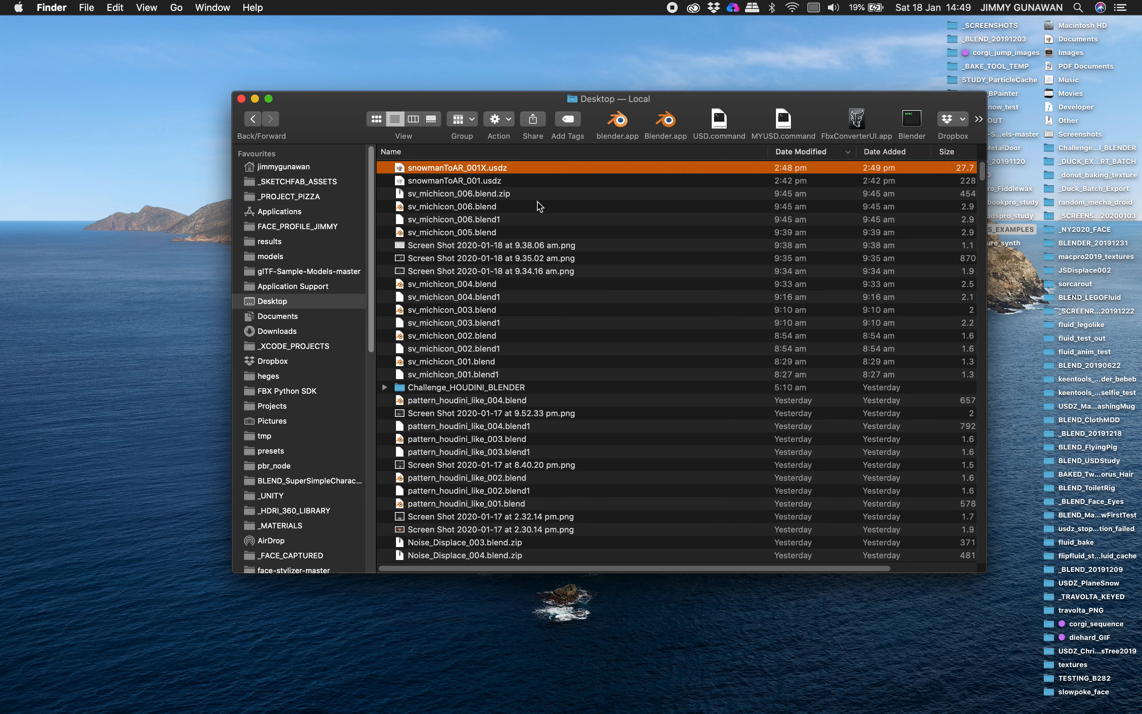
key("space")
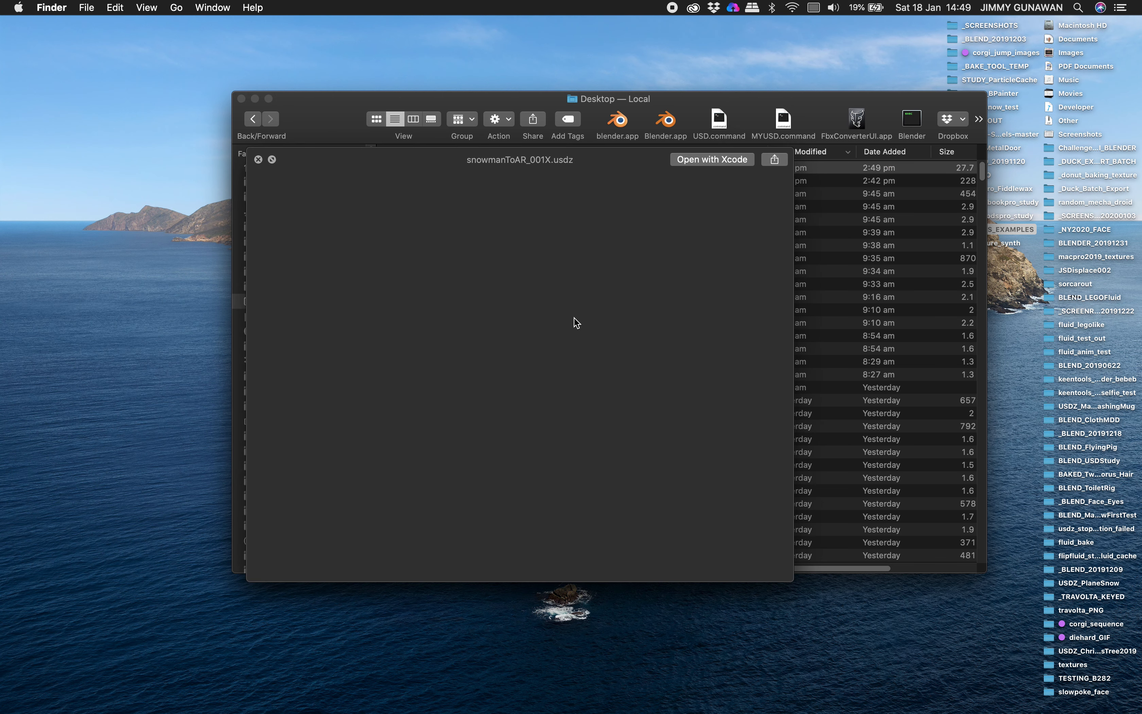
left_click_drag(558, 309, 573, 332)
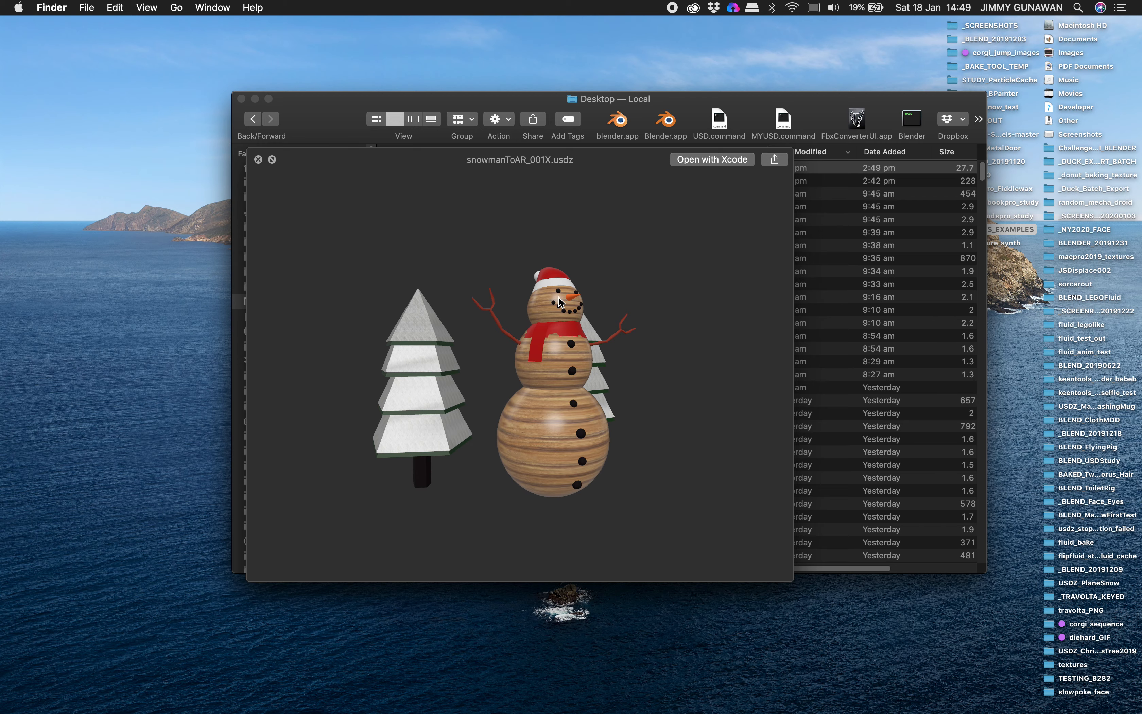
Switch to the Blender scene and examine the original snowman and trees from several angles
key("ctrl+Right")
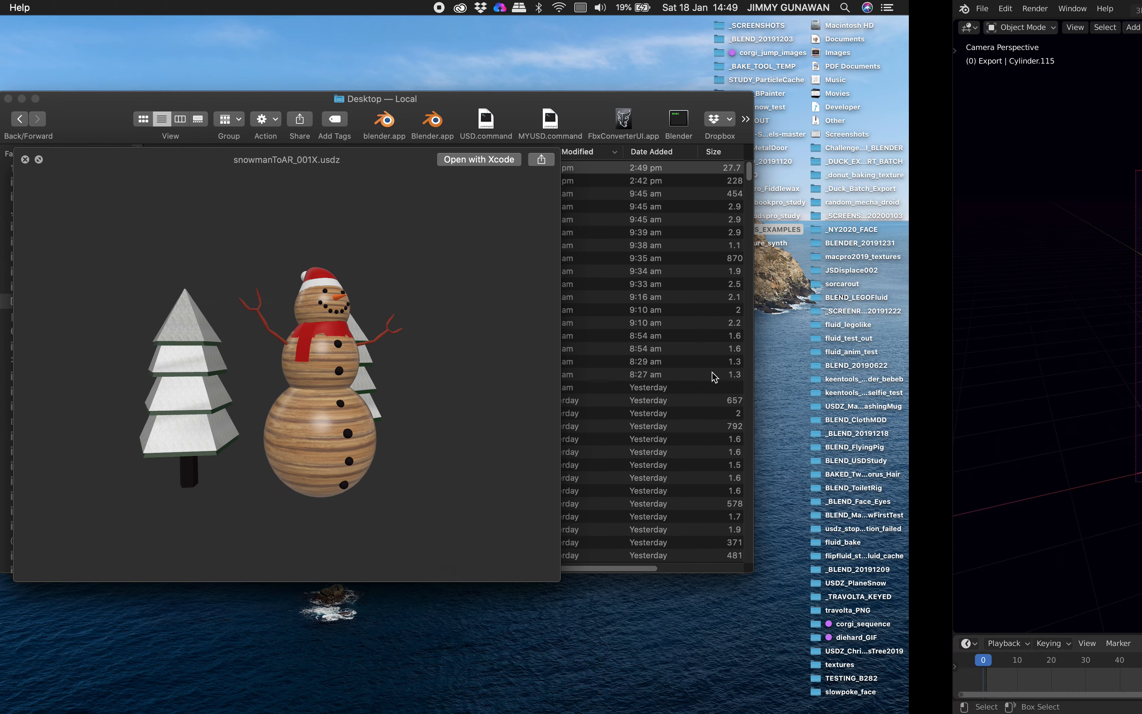
key("ctrl+Right")
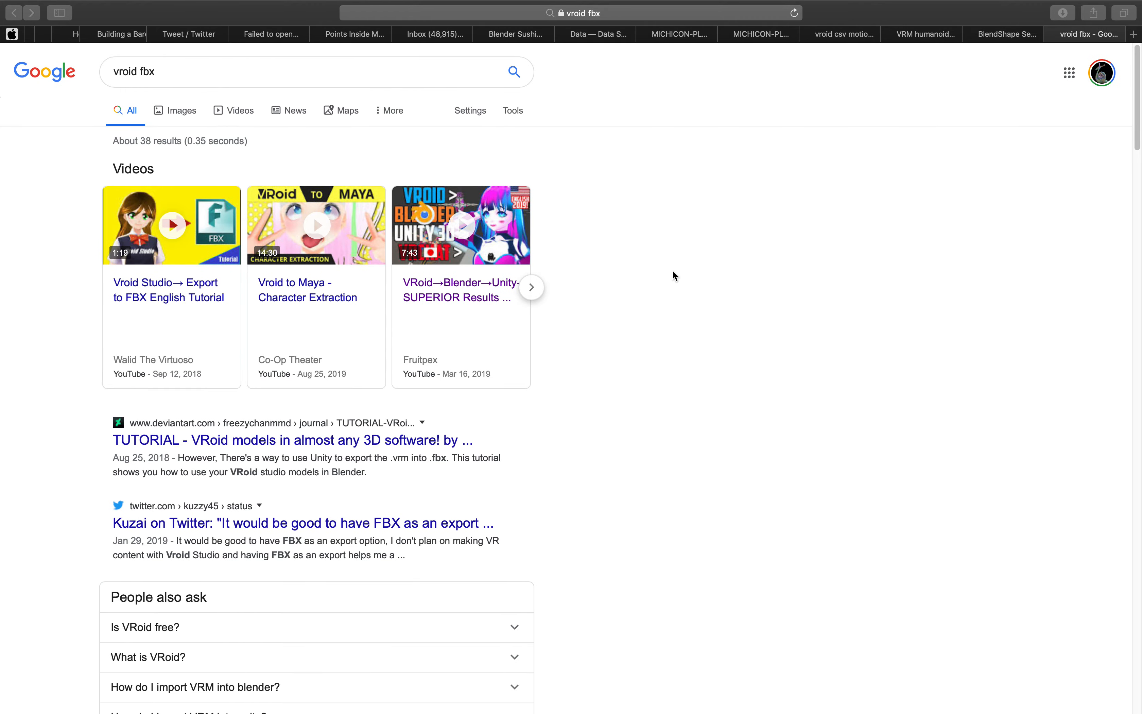
key("ctrl+Left")
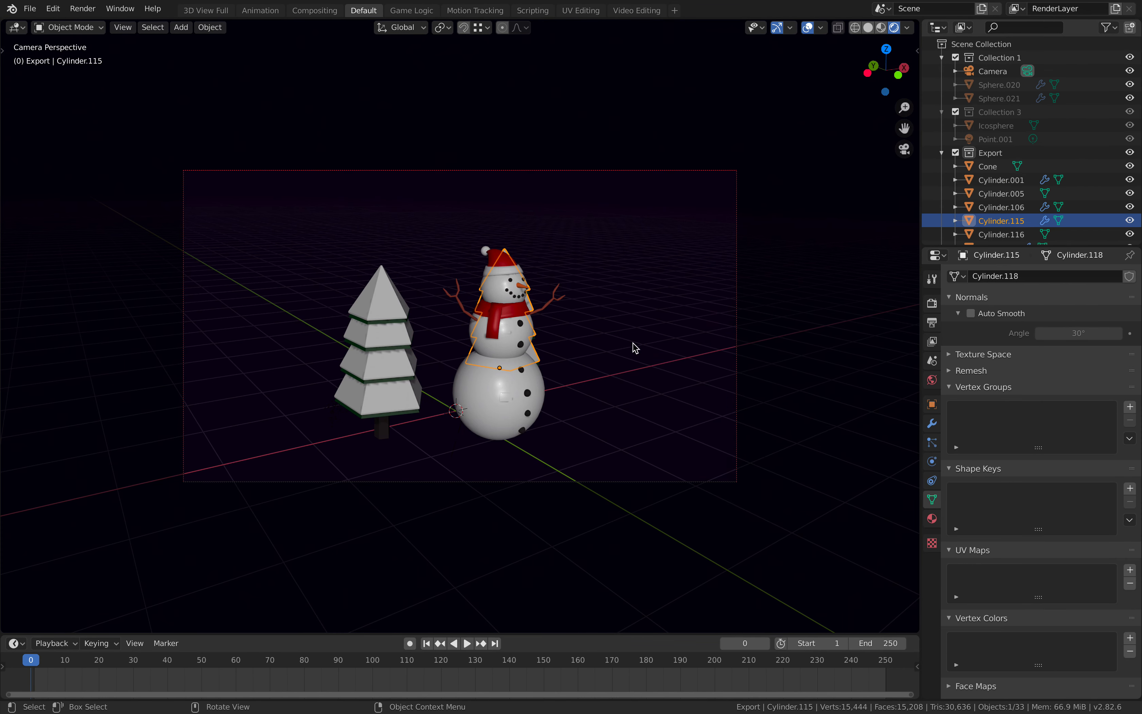
left_click(594, 337)
scroll(593, 337, "right", 5)
scroll(594, 337, "down", 3)
scroll(594, 337, "up", 2)
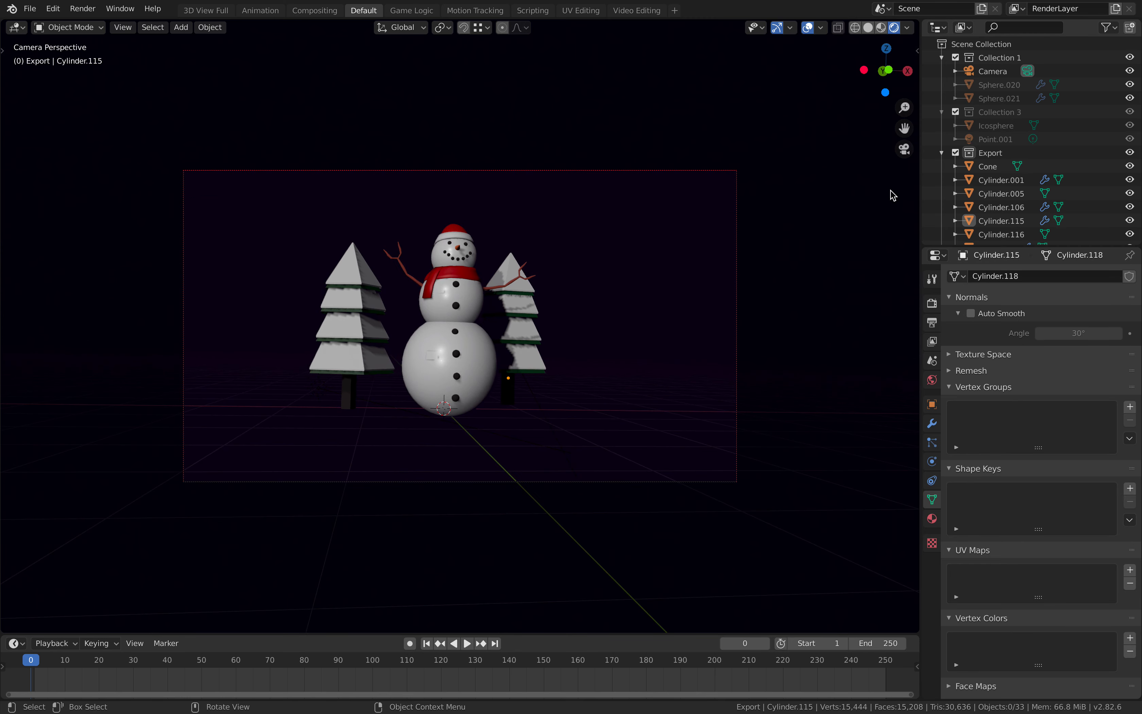
left_click(532, 309)
scroll(530, 305, "up", 4)
scroll(530, 305, "left", 4)
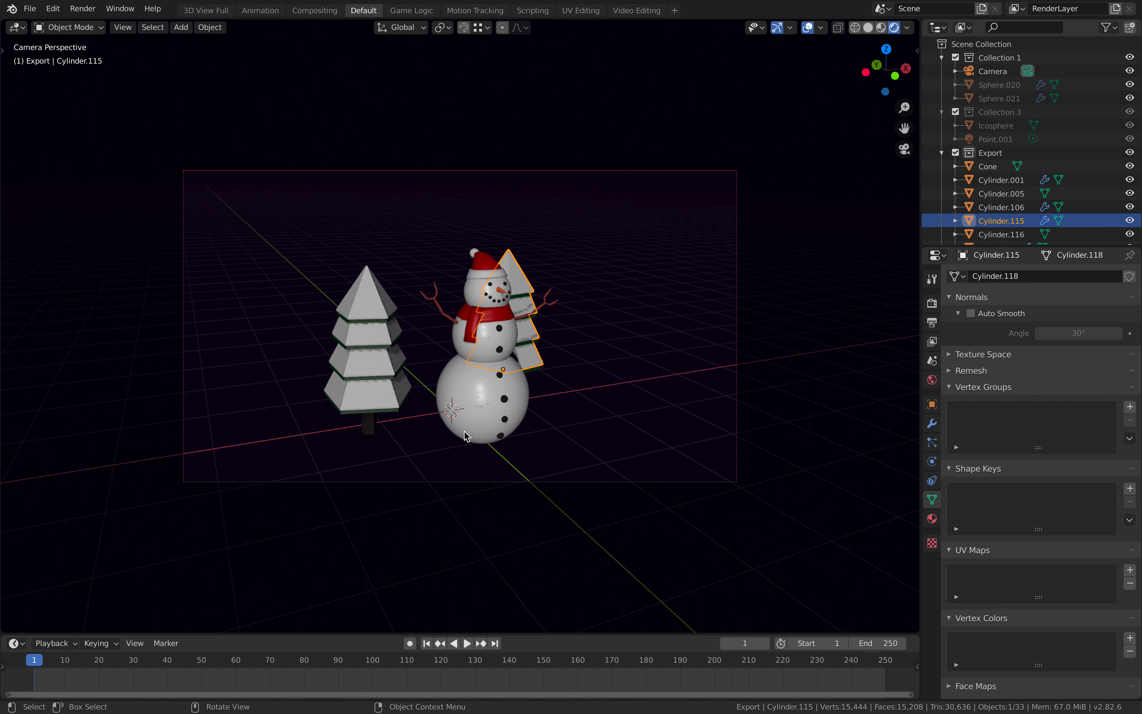
Play the Blender scene's timeline briefly, stop it, and return to the first frame
left_click(469, 645)
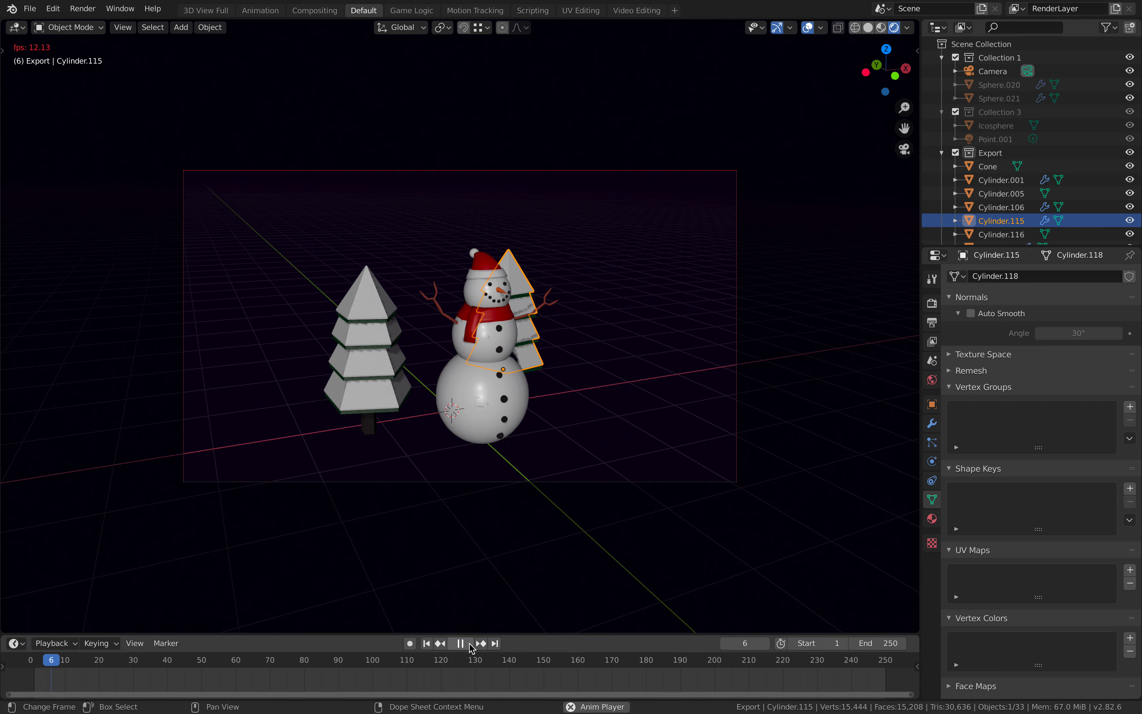
left_click(460, 644)
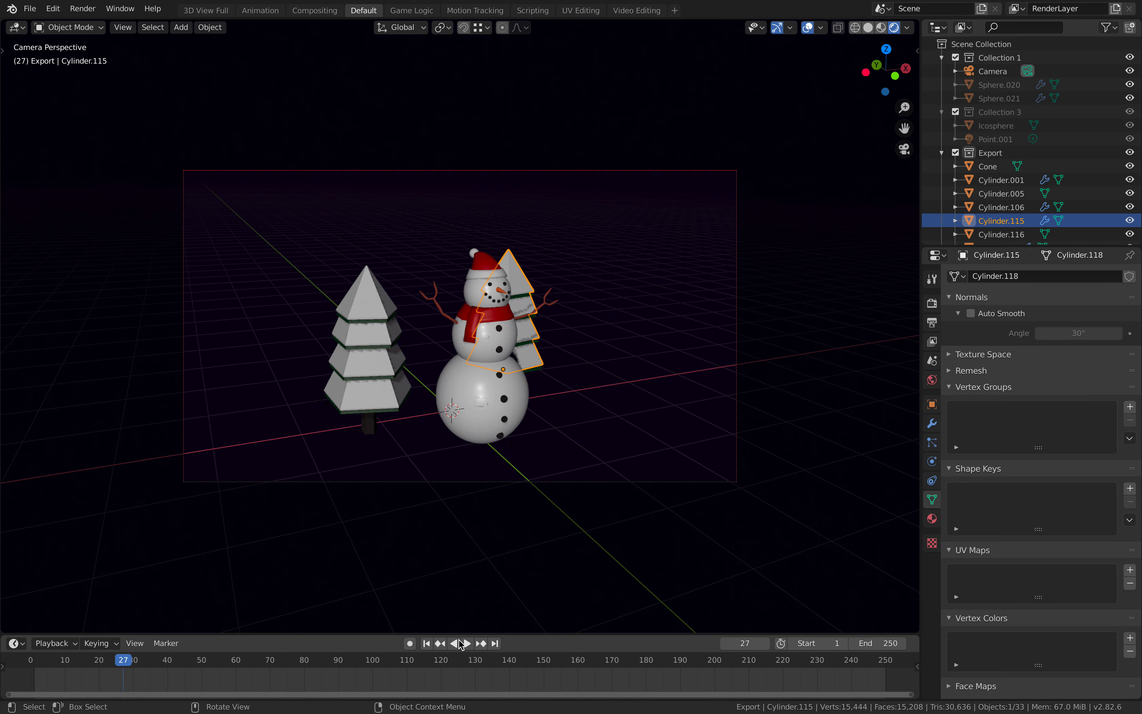
left_click(427, 643)
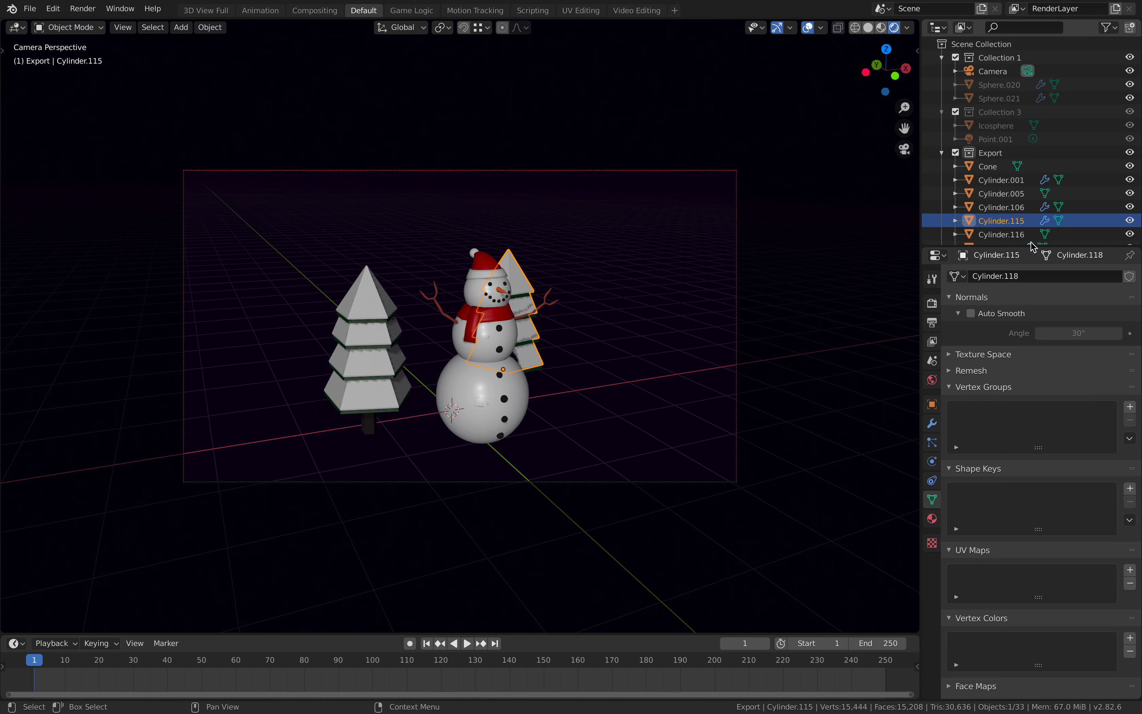
left_click_drag(1031, 244, 1030, 274)
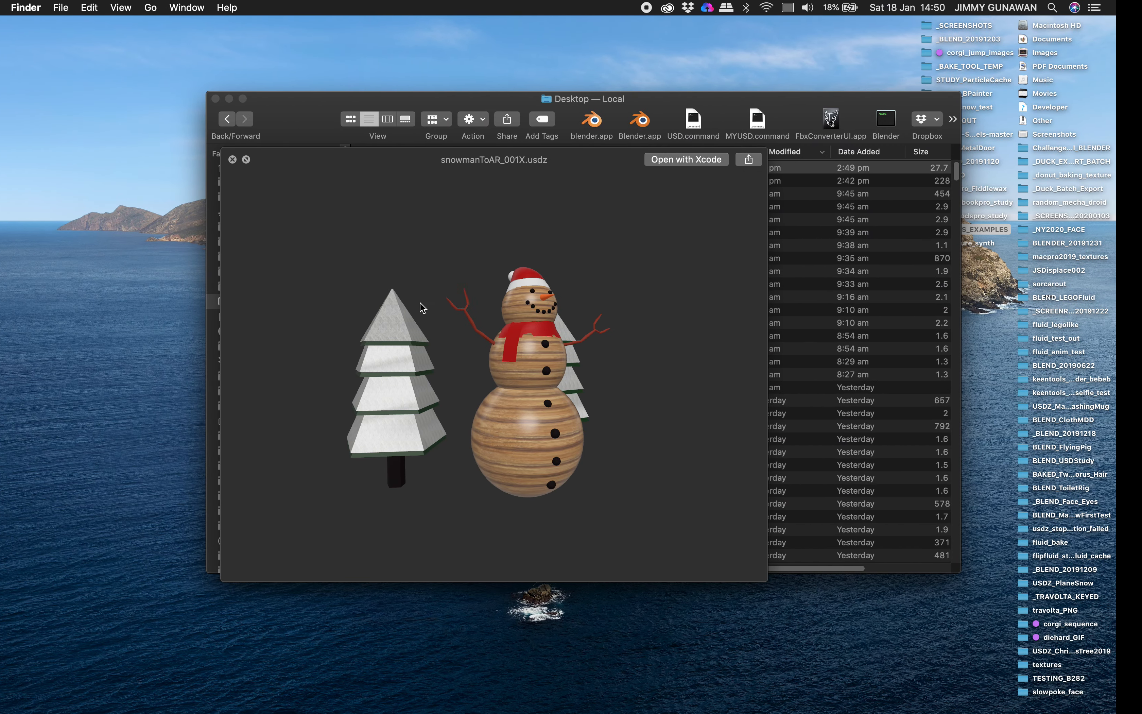
Close the preview of the exported USDZ, bring Reality Converter back and rotate the textured snowman
left_click(258, 159)
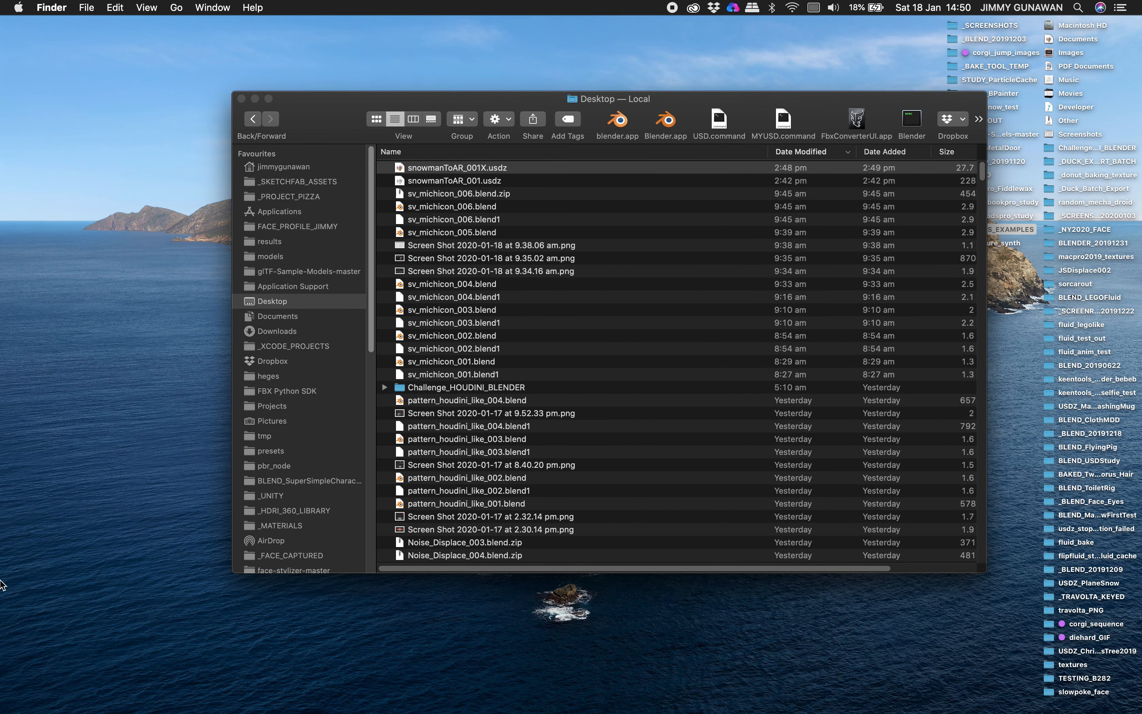
mouse_move(10, 646)
left_click(19, 493)
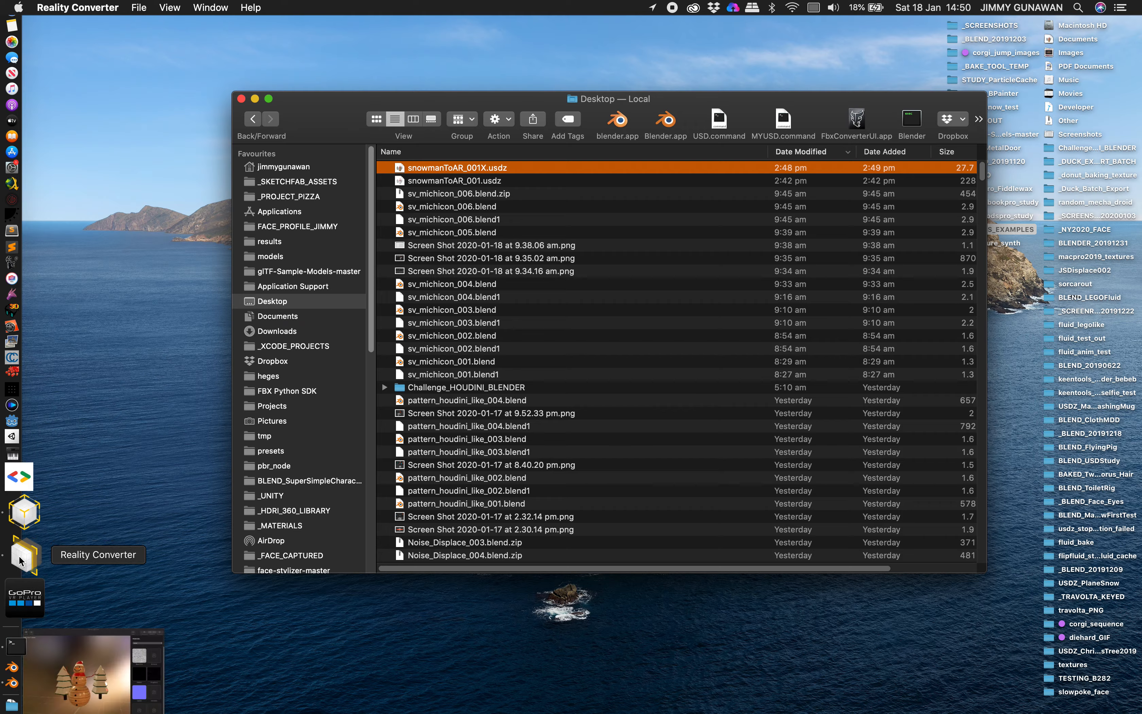
left_click_drag(449, 233, 632, 259)
Preview the snowman under several lighting environments and apply the second one, with the low sun on the horizon
left_click(917, 40)
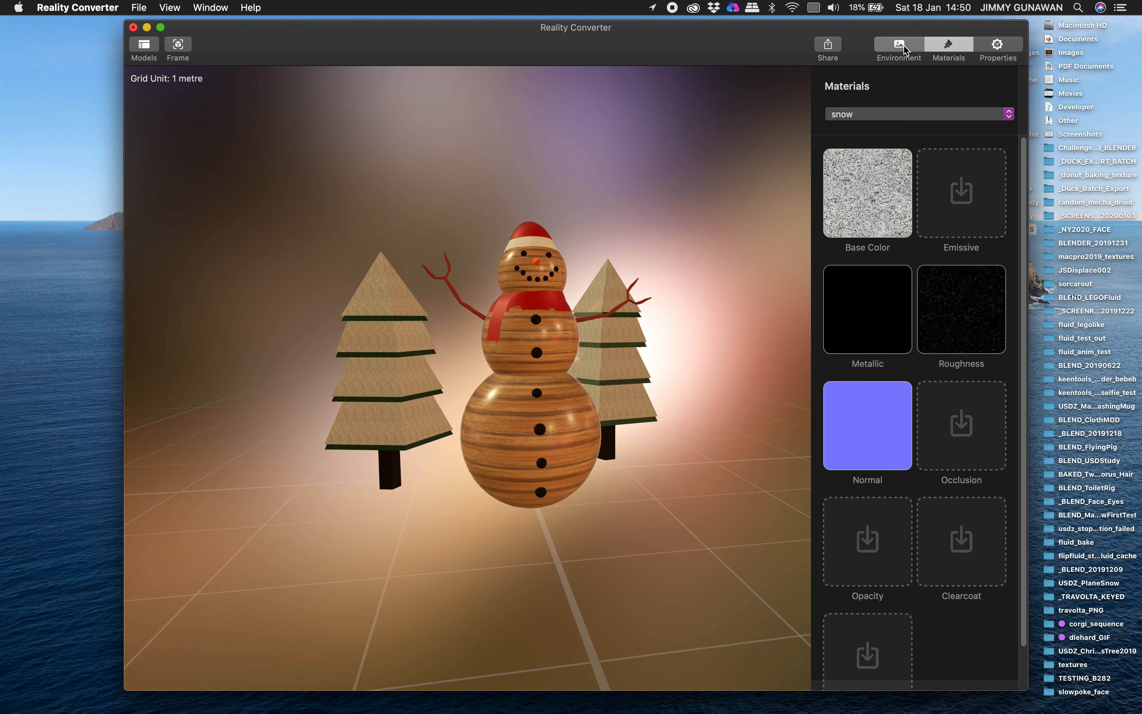
left_click(933, 414)
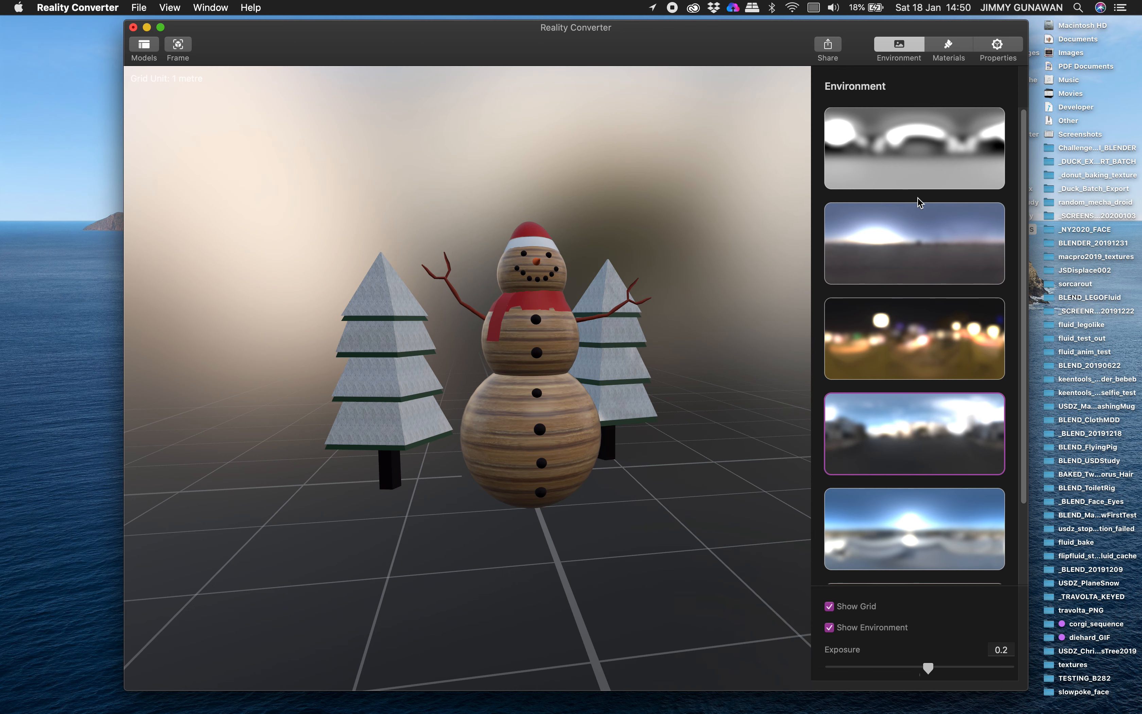
left_click(920, 232)
left_click(917, 173)
left_click(903, 402)
left_click(904, 338)
left_click(910, 229)
Set the snowman model's base units to Millimeters in its properties
left_click(986, 39)
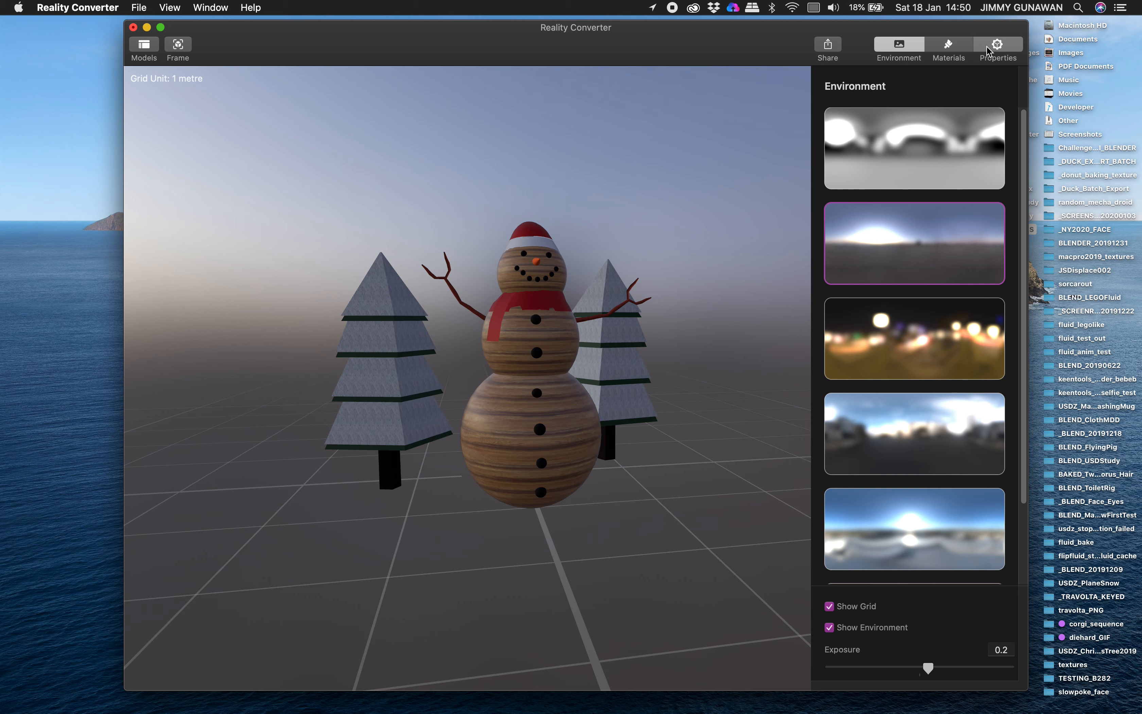
left_click(903, 211)
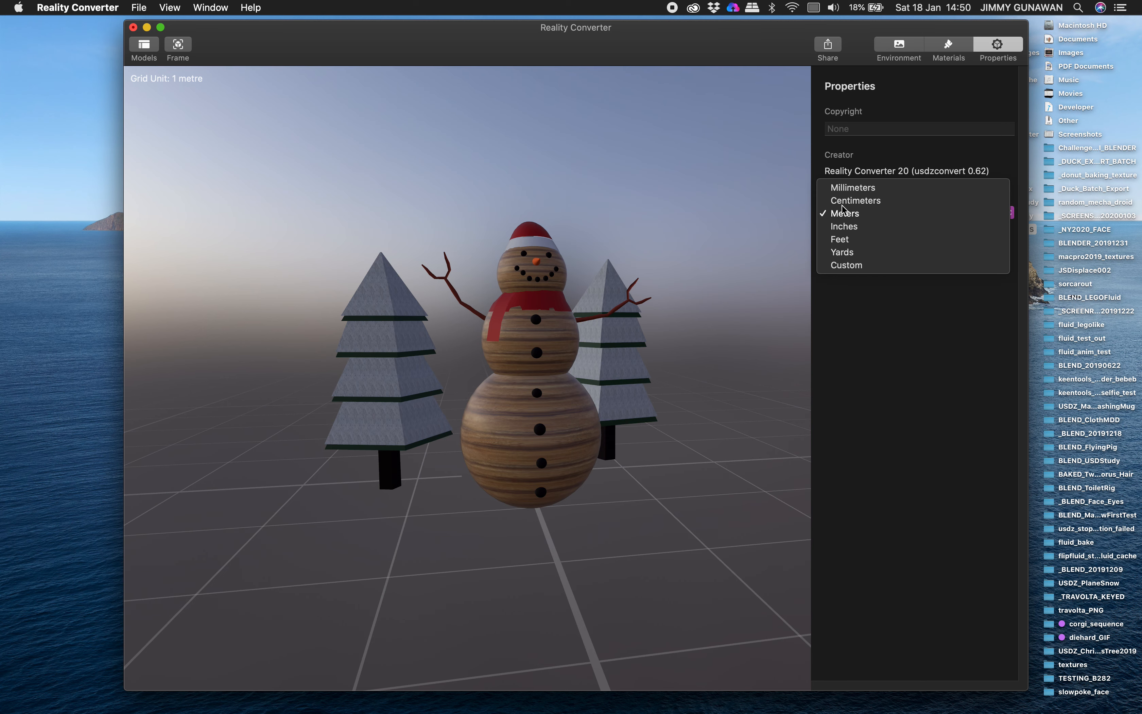
left_click(857, 189)
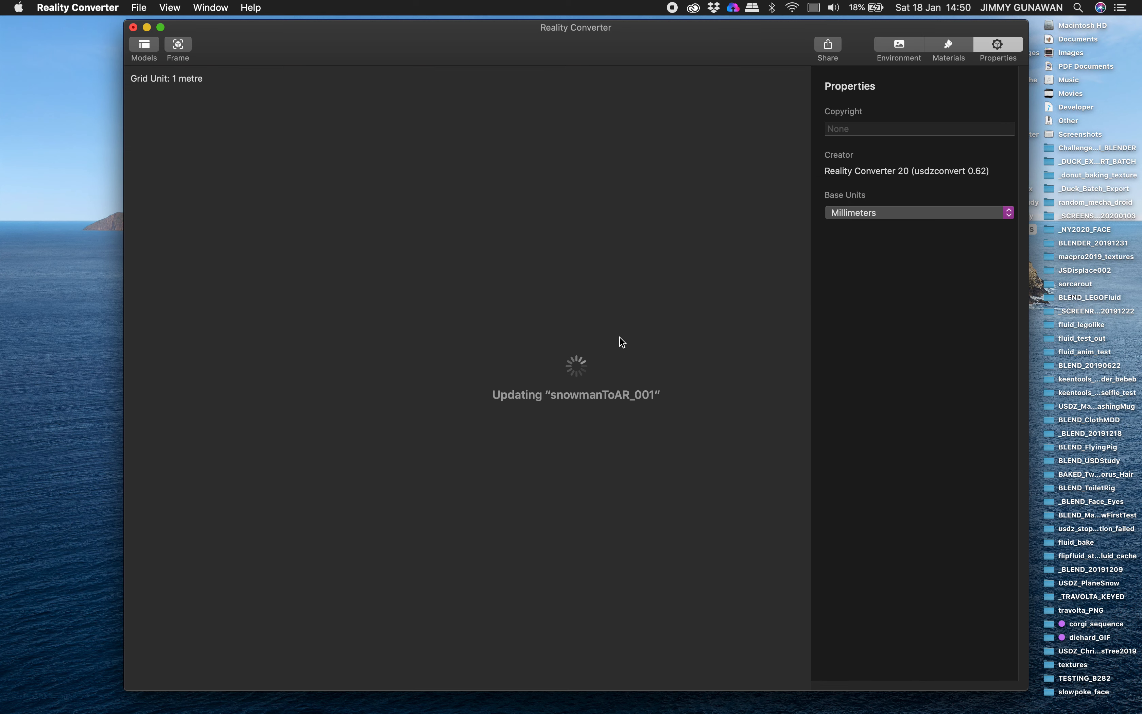
Enter the copyright holder's name in the model's Copyright property
left_click(868, 127)
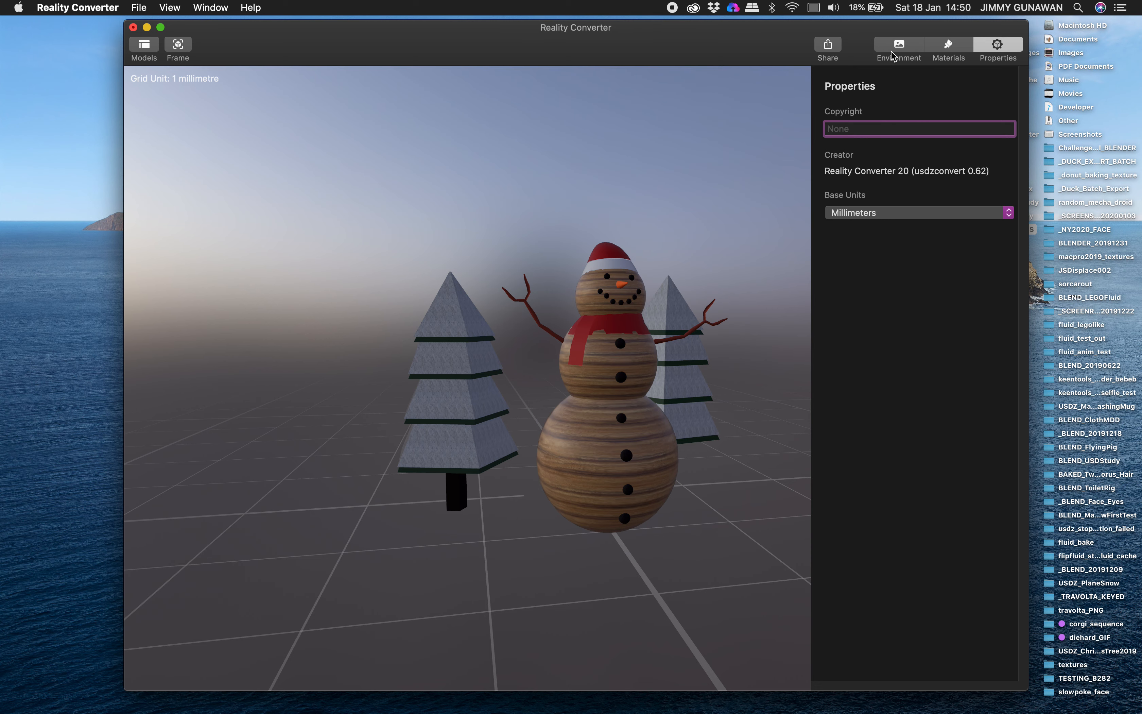
left_click_drag(671, 217, 683, 249)
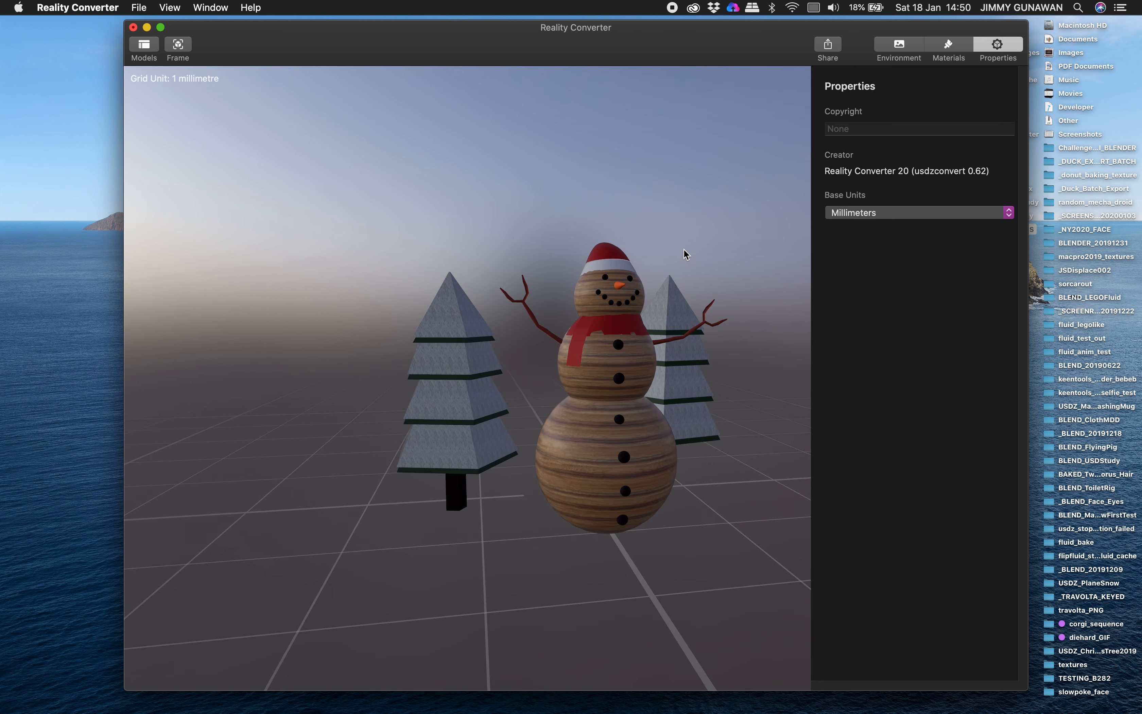
left_click(872, 123)
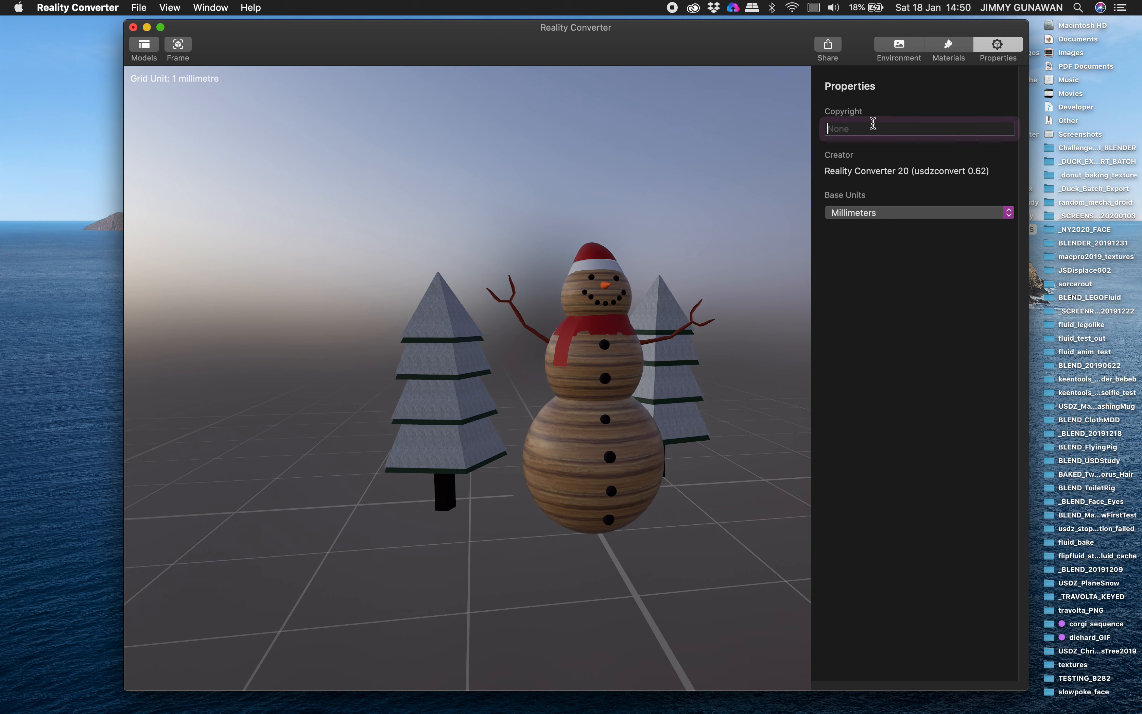
type("Jeanne Serendipity")
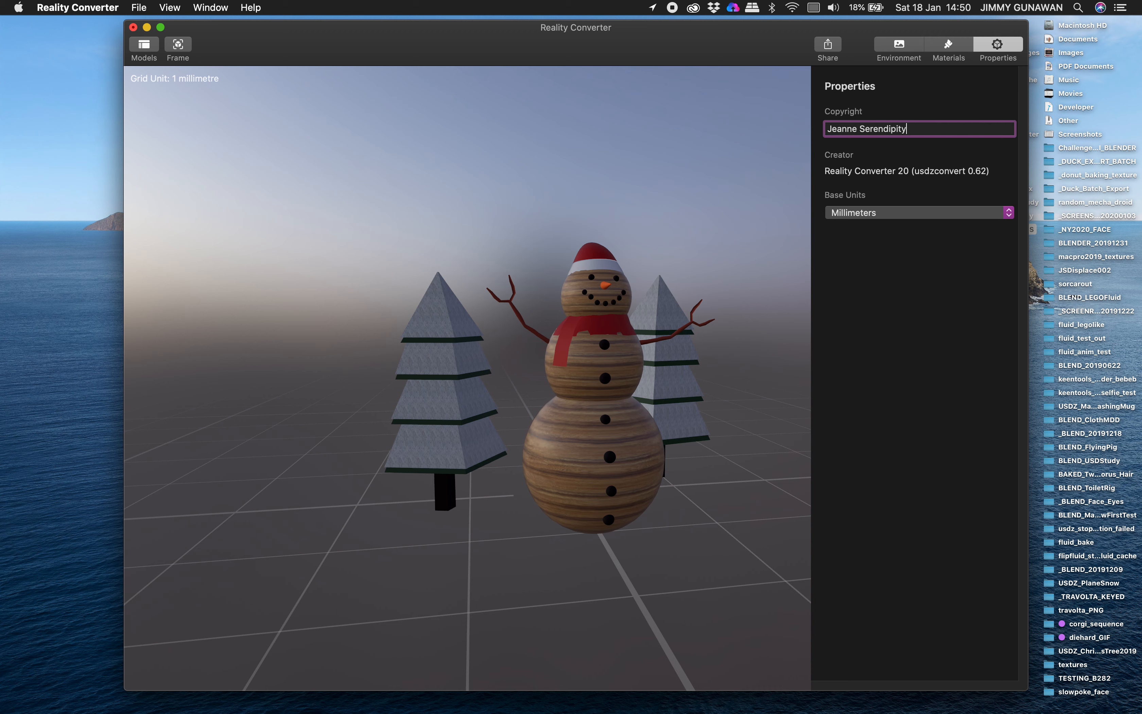
key("super+a")
Show the environment settings again, shift the Reality Converter window slightly, rotate the snowman and open the file commands
left_click(899, 47)
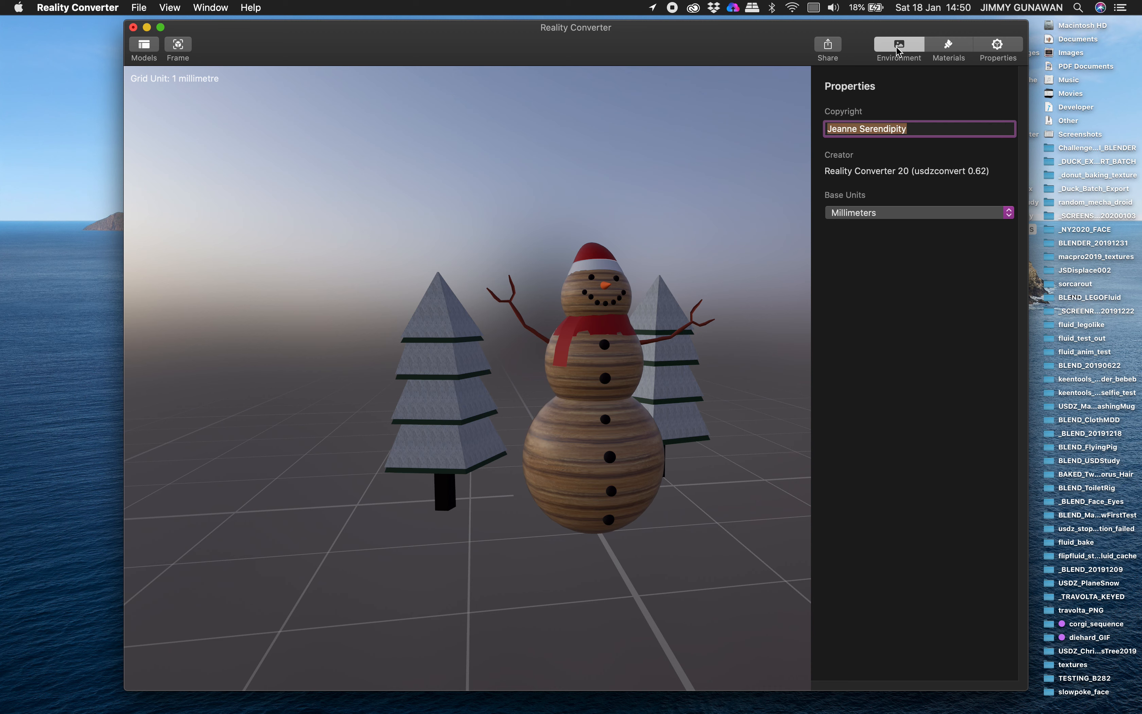
left_click_drag(251, 51, 224, 49)
left_click_drag(442, 259, 433, 273)
left_click(135, 7)
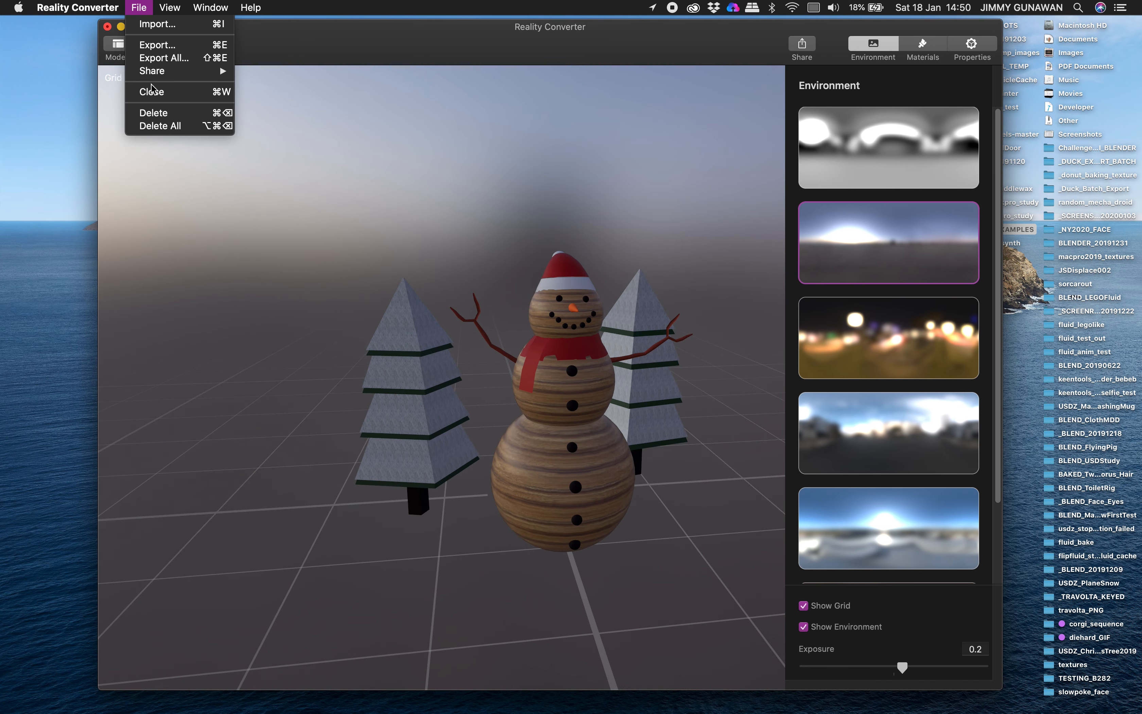